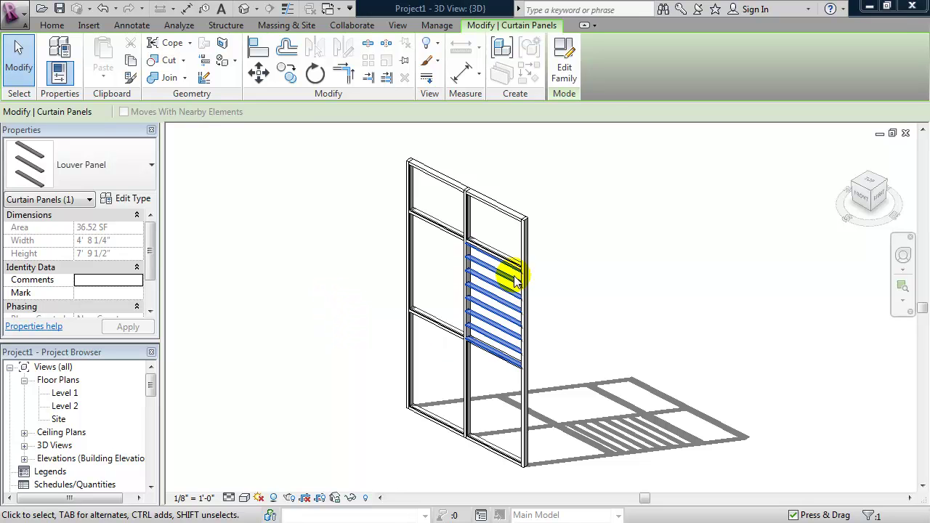
- Edit the selected louver panel's family to a 6" spacing and reload it into the project, overwriting the existing version and its parameter values
{"action": "left_click", "coordinate": [565, 60]}
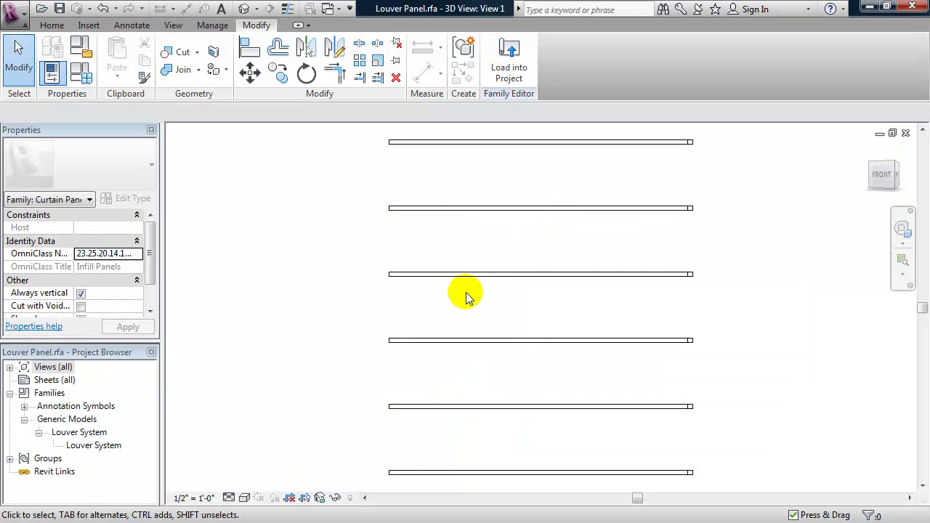
{"action": "left_click", "coordinate": [436, 209]}
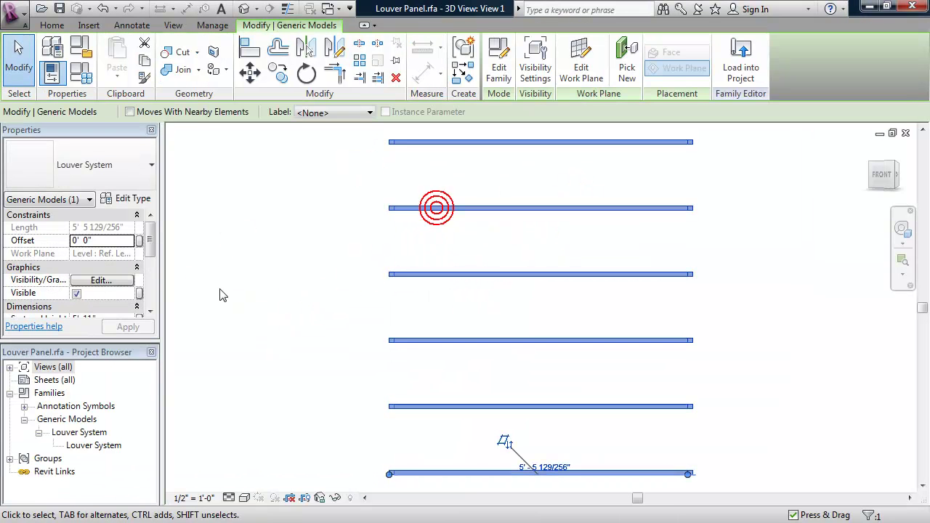
{"action": "left_click_drag", "start_coordinate": [152, 239], "coordinate": [157, 266]}
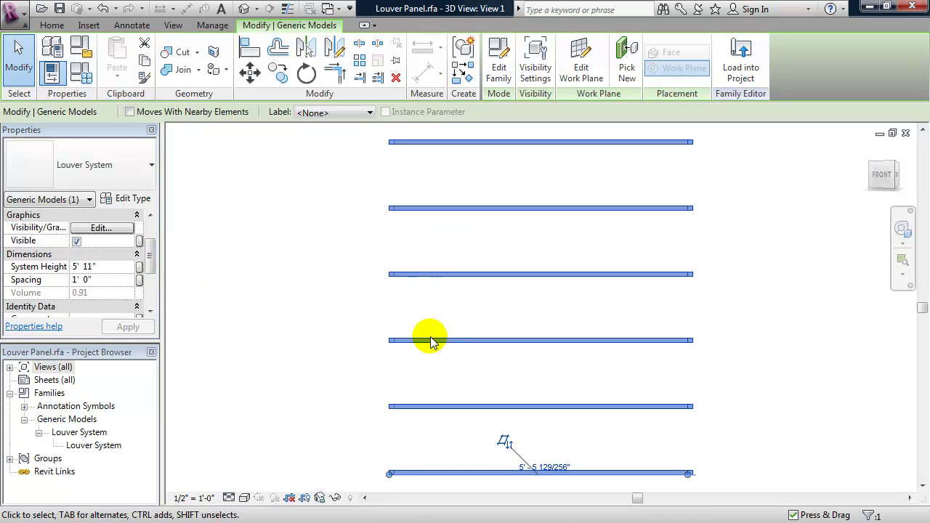
{"action": "left_click", "coordinate": [92, 284]}
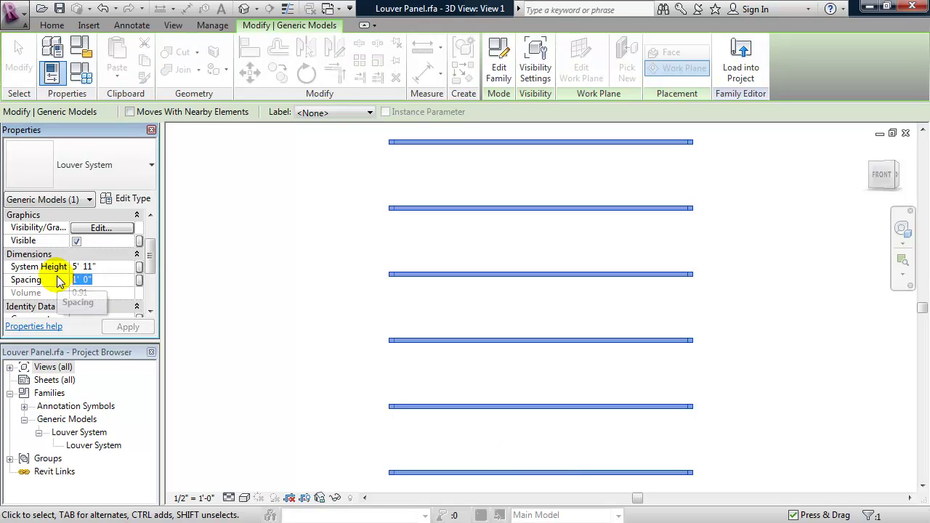
{"action": "left_click", "coordinate": [129, 327]}
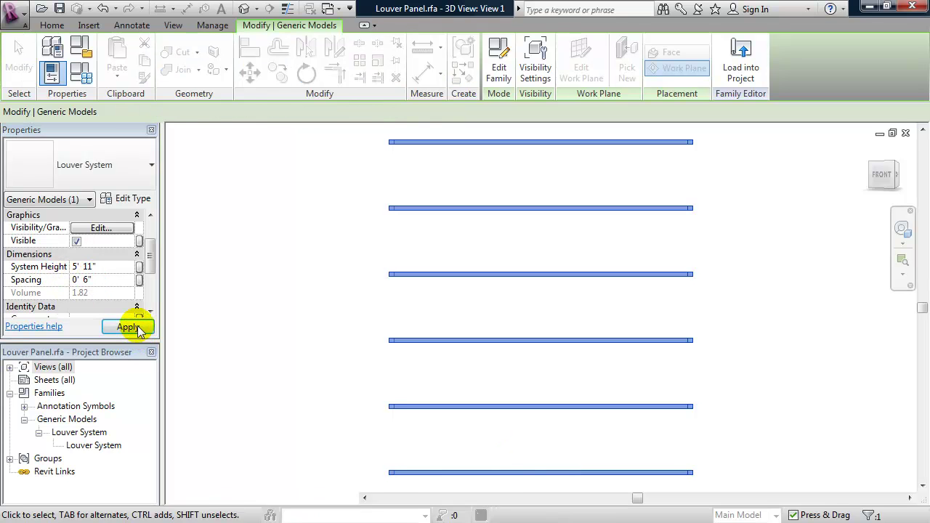
{"action": "left_click", "coordinate": [740, 69]}
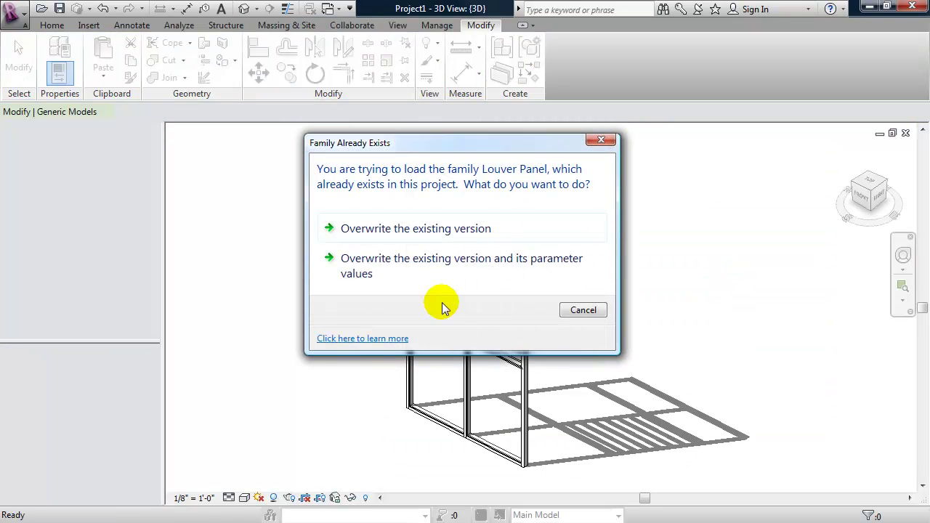
{"action": "left_click", "coordinate": [444, 264]}
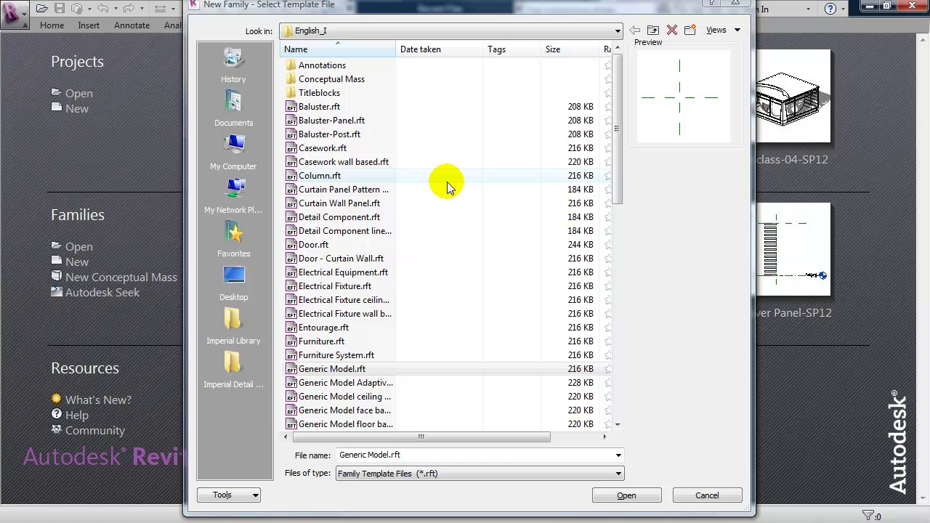
- Create a new family from the Generic Model.rft template and open its Left elevation view
{"action": "left_click", "coordinate": [322, 371]}
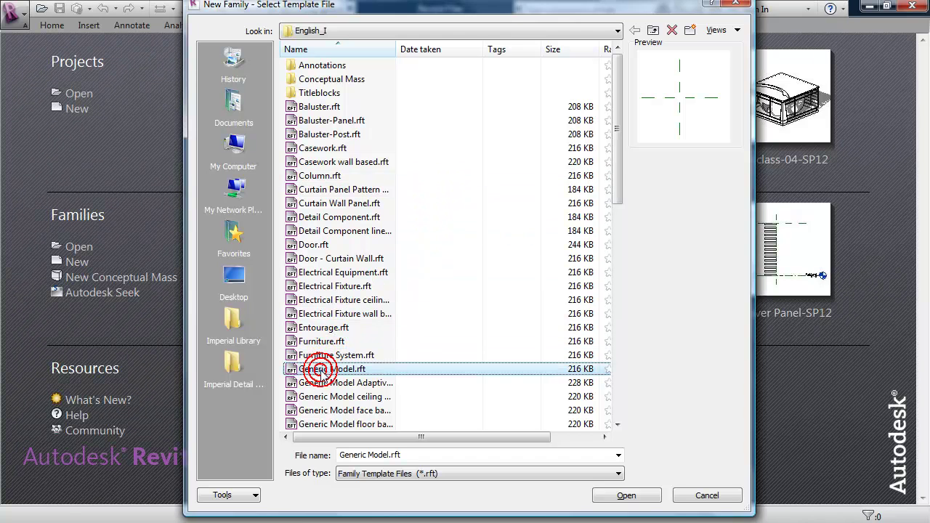
{"action": "left_click", "coordinate": [628, 495]}
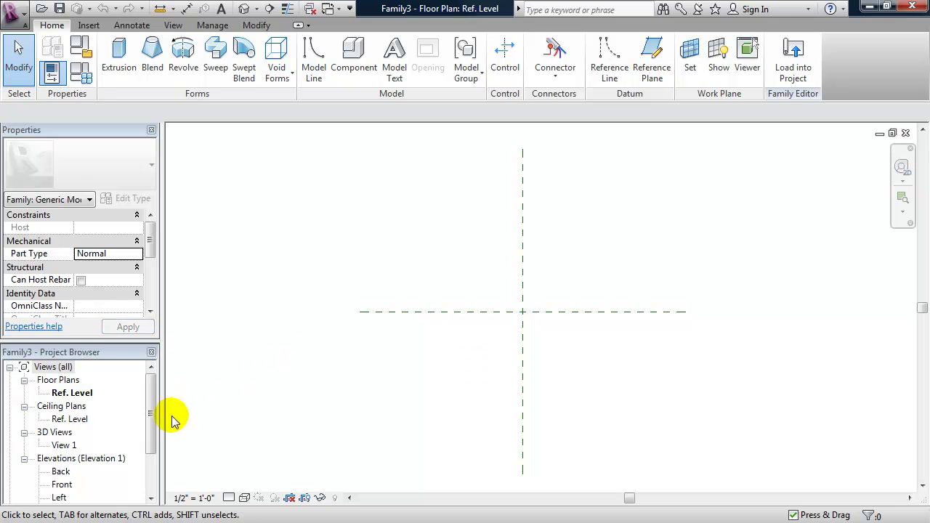
{"action": "left_click_drag", "start_coordinate": [151, 404], "coordinate": [154, 424]}
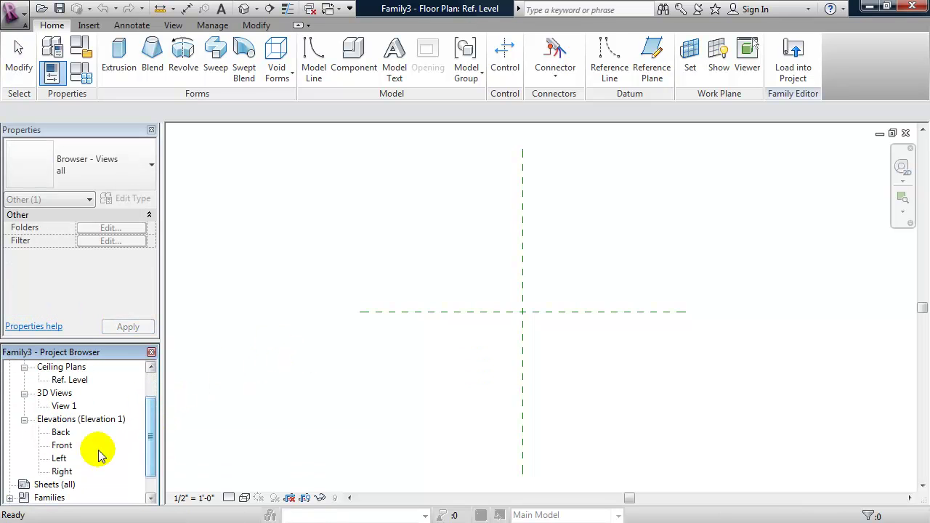
{"action": "double_click", "coordinate": [61, 457]}
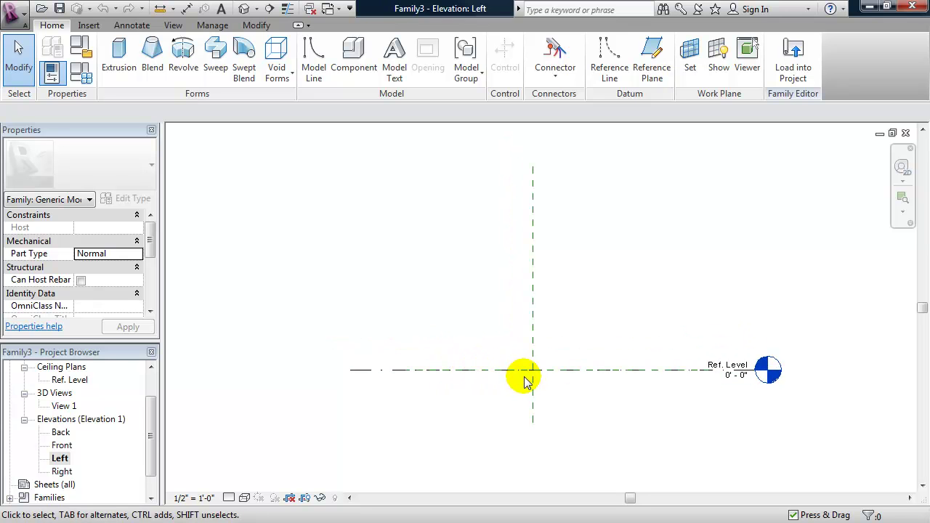
- On the Center (Left/Right) work plane, start an extrusion and sketch a rectangle about 10" wide by 4" high from the Ref. Level intersection
{"action": "left_click", "coordinate": [694, 71]}
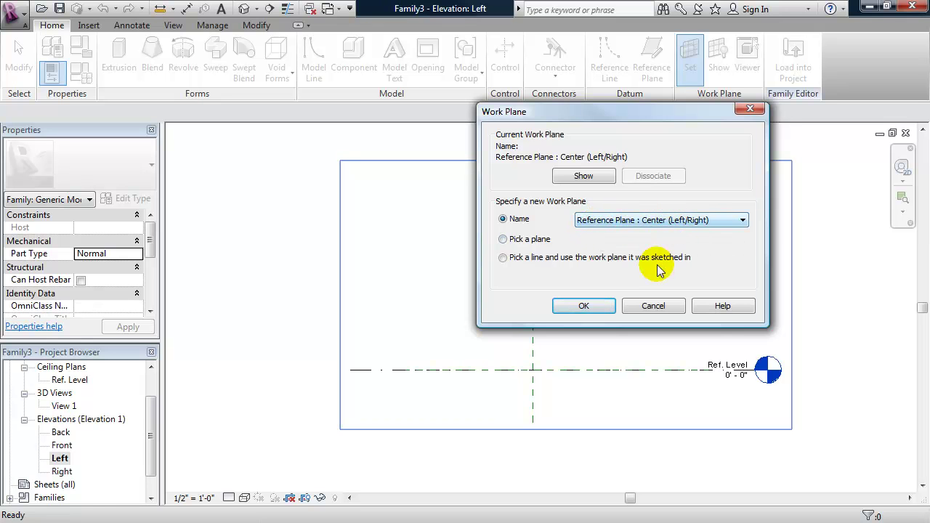
{"action": "left_click", "coordinate": [595, 306]}
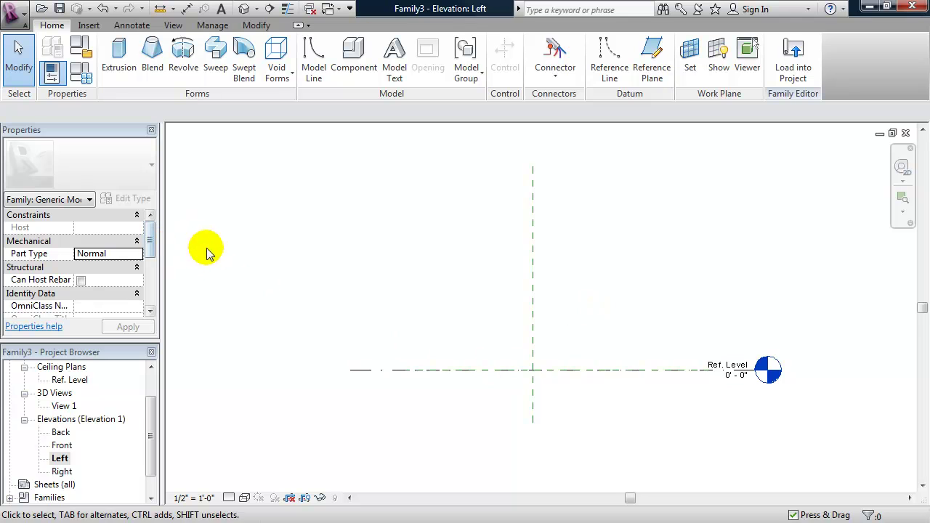
{"action": "left_click", "coordinate": [119, 66]}
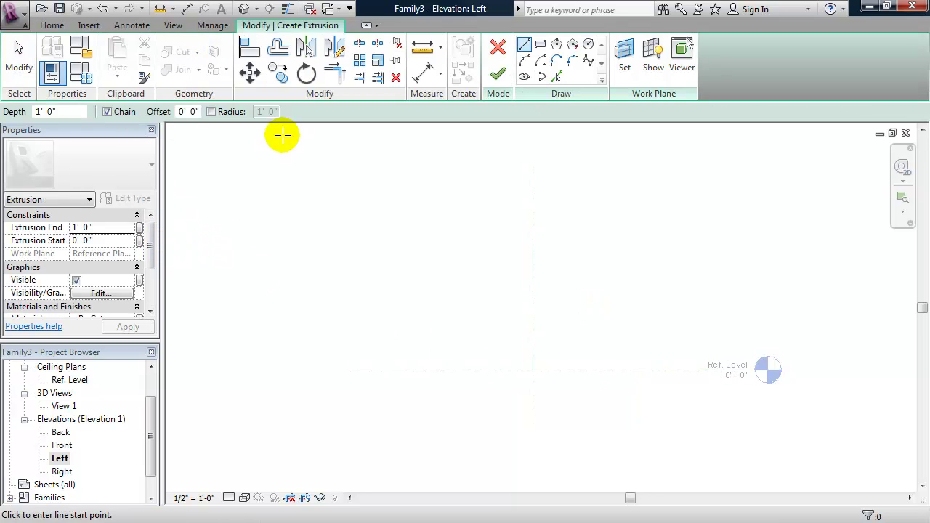
{"action": "left_click", "coordinate": [540, 44]}
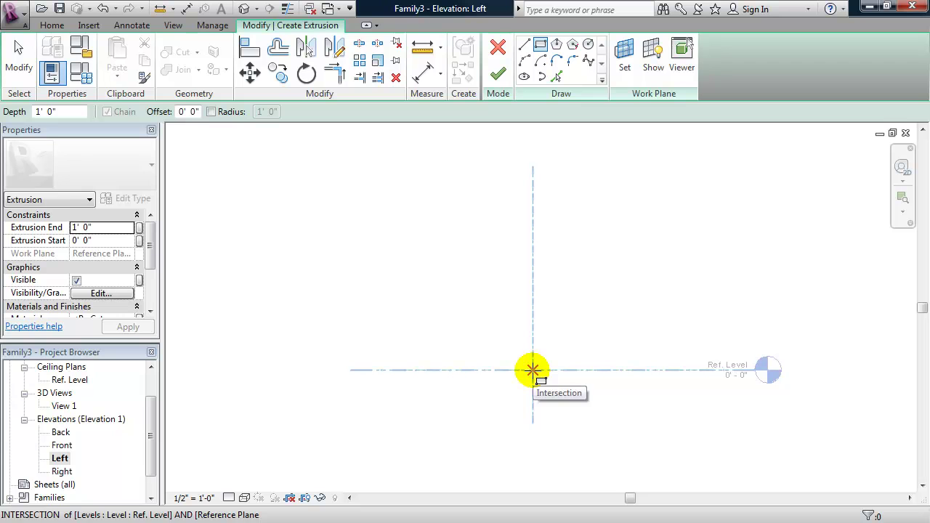
{"action": "left_click", "coordinate": [533, 370]}
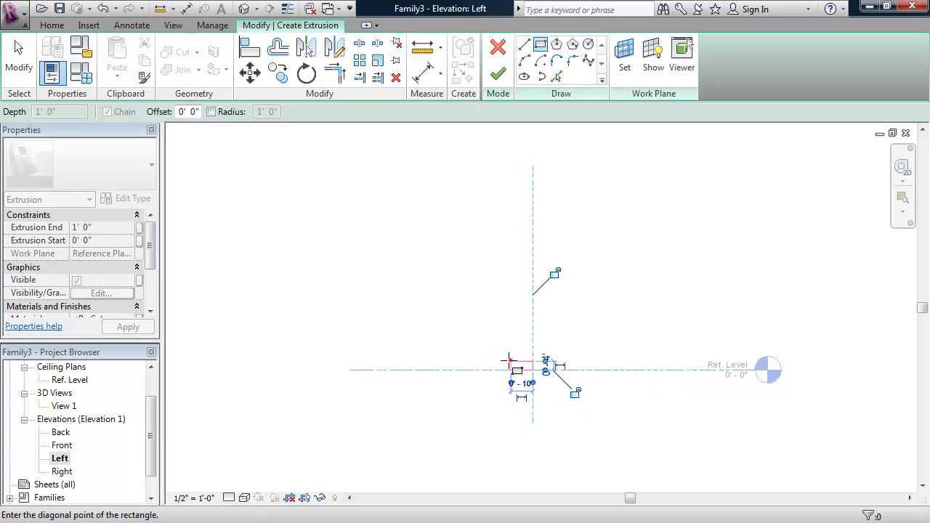
{"action": "left_click", "coordinate": [508, 359]}
- Lock the rectangle's edges to the Ref. Level and the vertical reference plane, and finish drawing rectangles
{"action": "scroll", "coordinate": [473, 389], "scroll_direction": "up", "scroll_amount": 3}
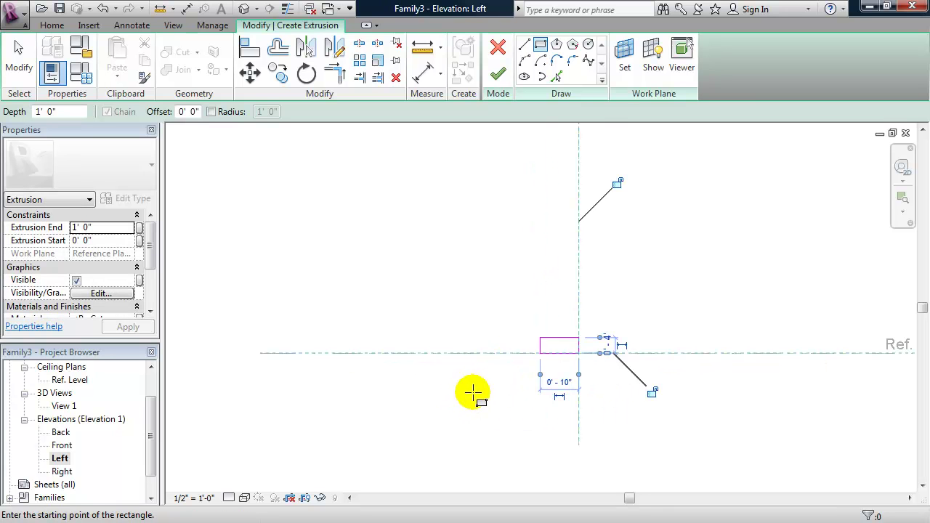
{"action": "middle_click_drag", "start_coordinate": [473, 393], "coordinate": [415, 424]}
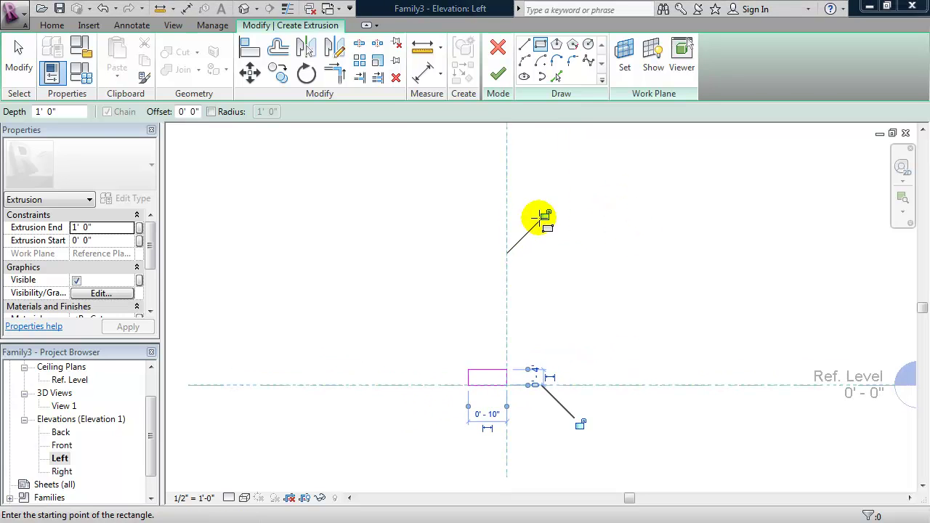
{"action": "left_click", "coordinate": [582, 424]}
{"action": "left_click", "coordinate": [545, 216]}
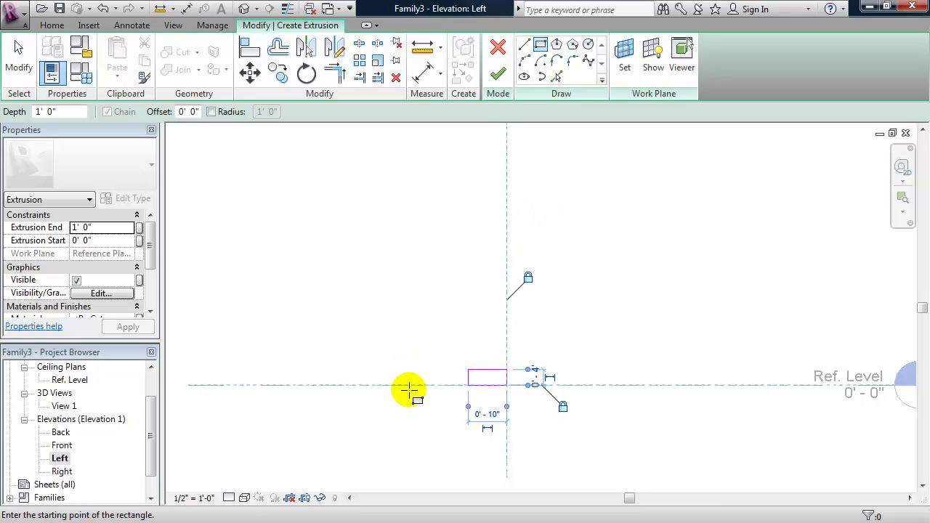
{"action": "key", "text": "Escape"}
{"action": "key", "text": "Escape"}
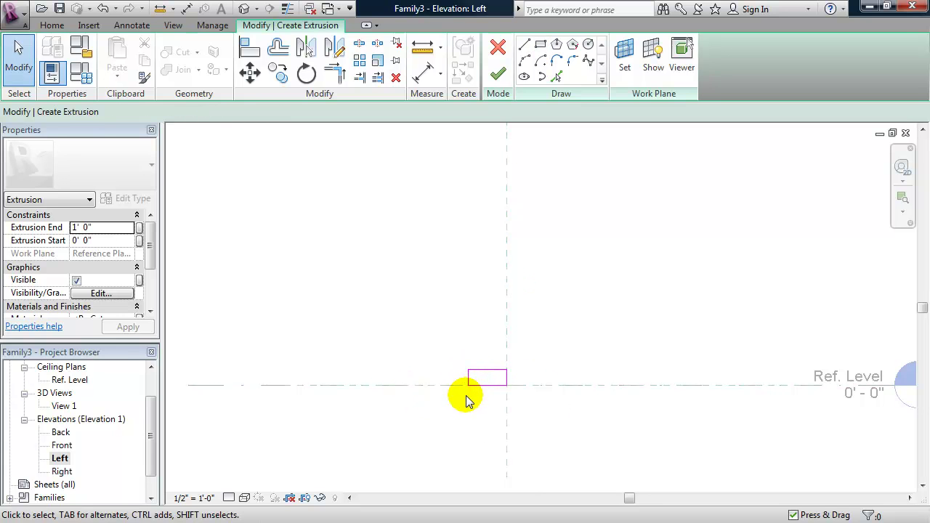
- Turn the temporary vertical dimension of the rectangle's top edge into a permanent dimension
{"action": "scroll", "coordinate": [465, 398], "scroll_direction": "up", "scroll_amount": 4}
{"action": "middle_click_drag", "start_coordinate": [458, 394], "coordinate": [413, 397]}
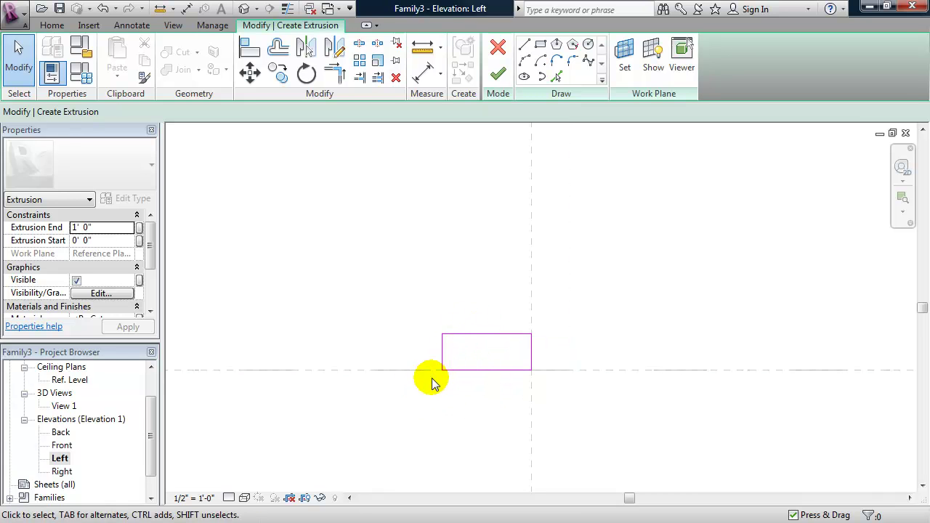
{"action": "left_click", "coordinate": [465, 334]}
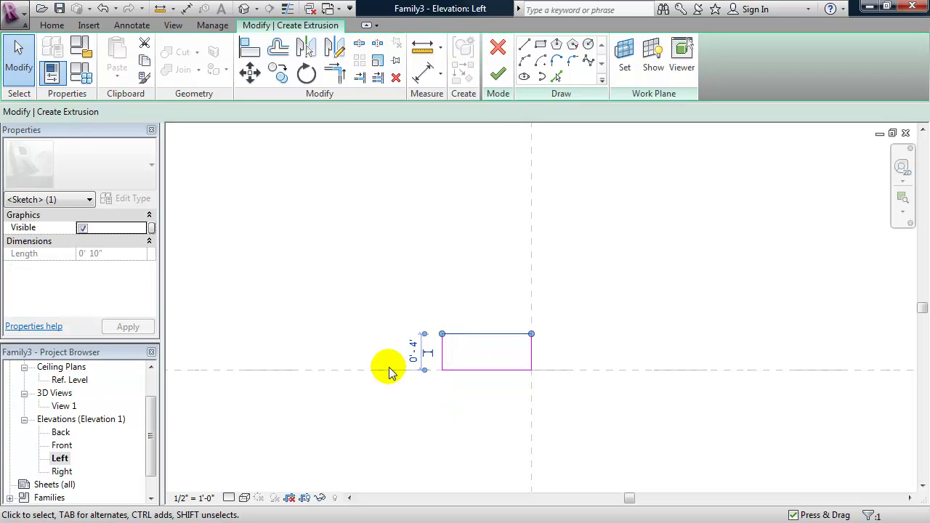
{"action": "left_click", "coordinate": [428, 354]}
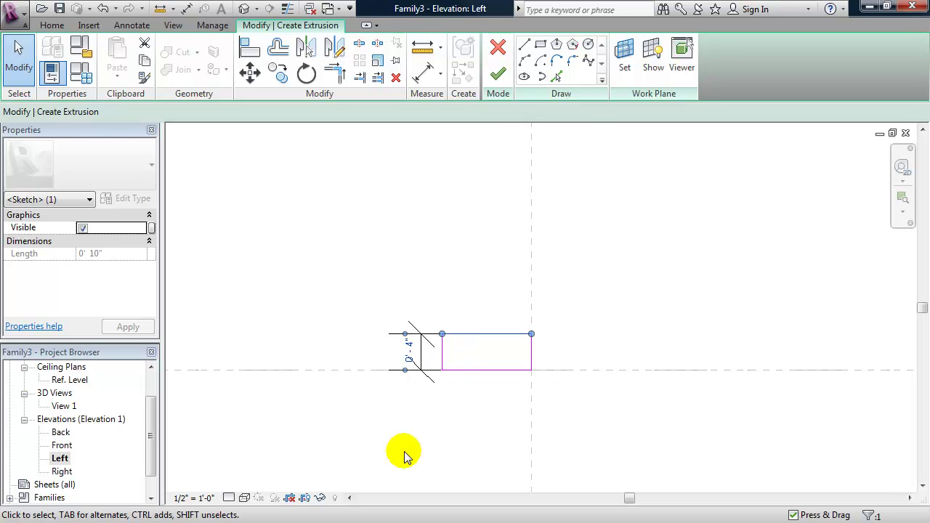
- Label the vertical dimension with a new family type parameter named Height, grouped under Dimensions
{"action": "left_click", "coordinate": [425, 355]}
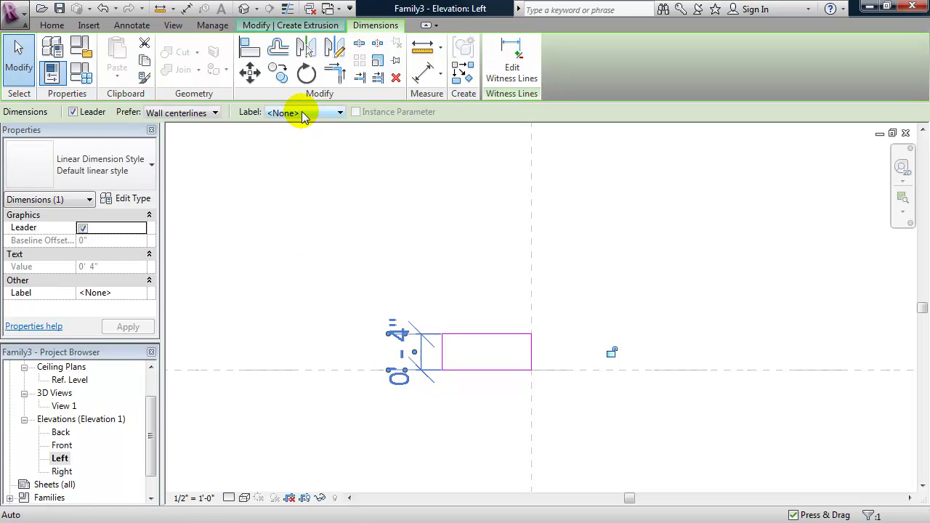
{"action": "left_click", "coordinate": [302, 115]}
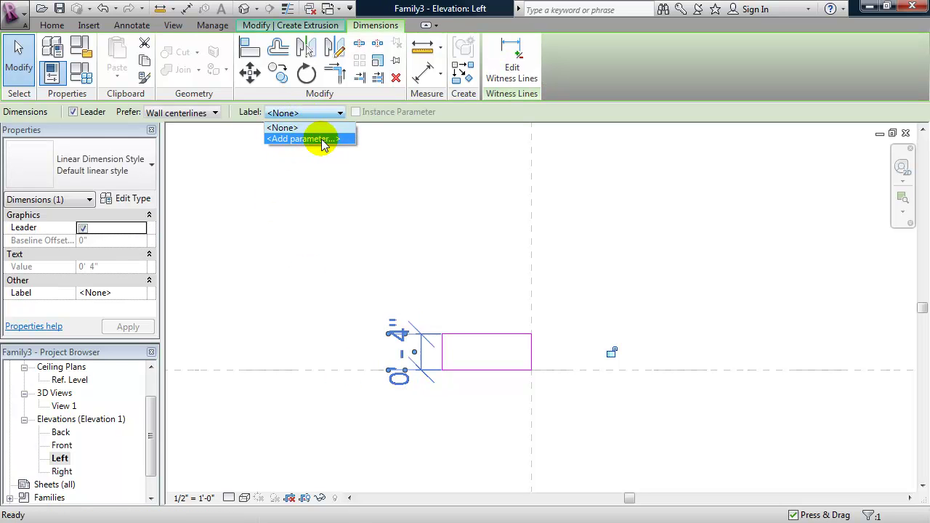
{"action": "left_click", "coordinate": [309, 139]}
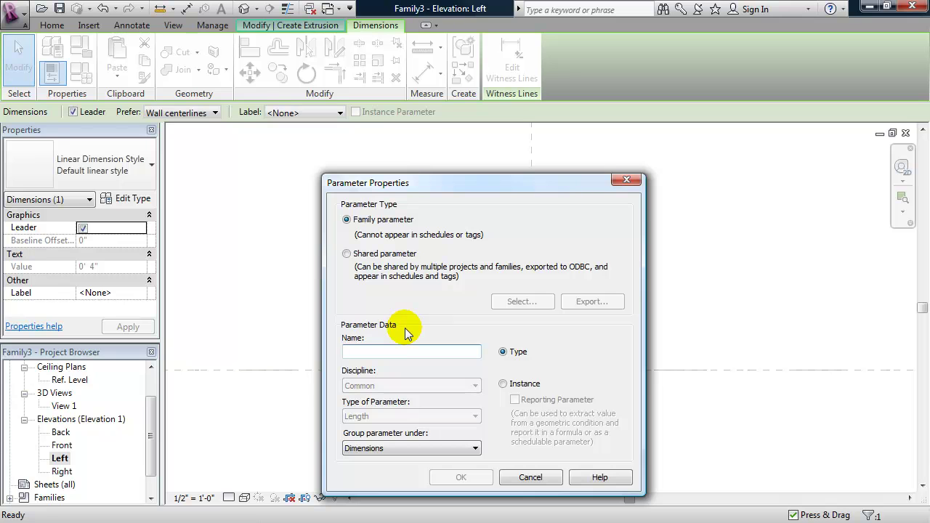
{"action": "type", "text": "Height"}
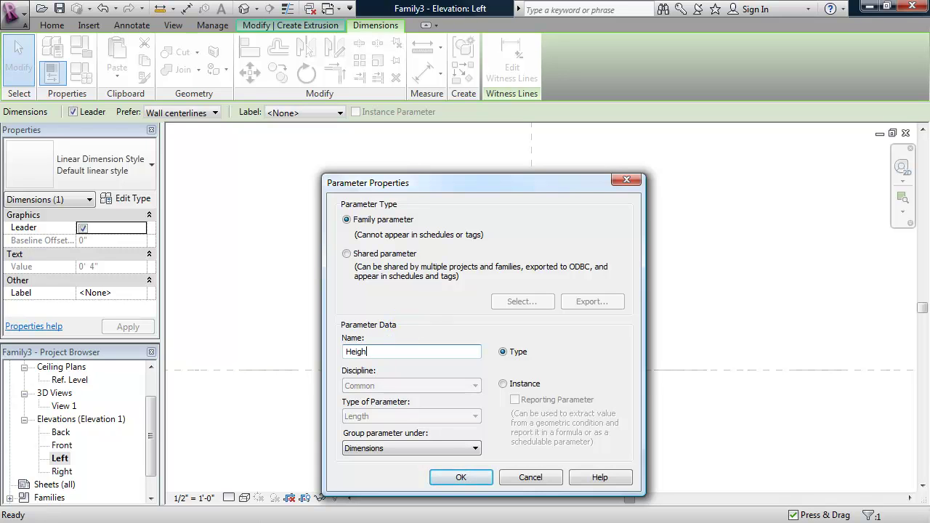
{"action": "left_click", "coordinate": [464, 479]}
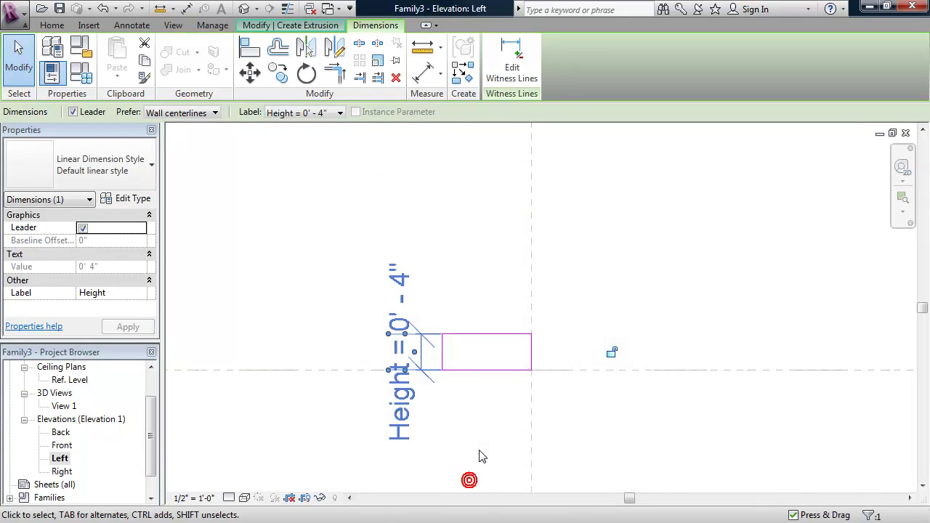
- Make the rectangle's horizontal dimension permanent and label it with a new family type parameter named Depth
{"action": "left_click", "coordinate": [443, 356]}
{"action": "left_click", "coordinate": [487, 402]}
{"action": "left_click", "coordinate": [492, 393]}
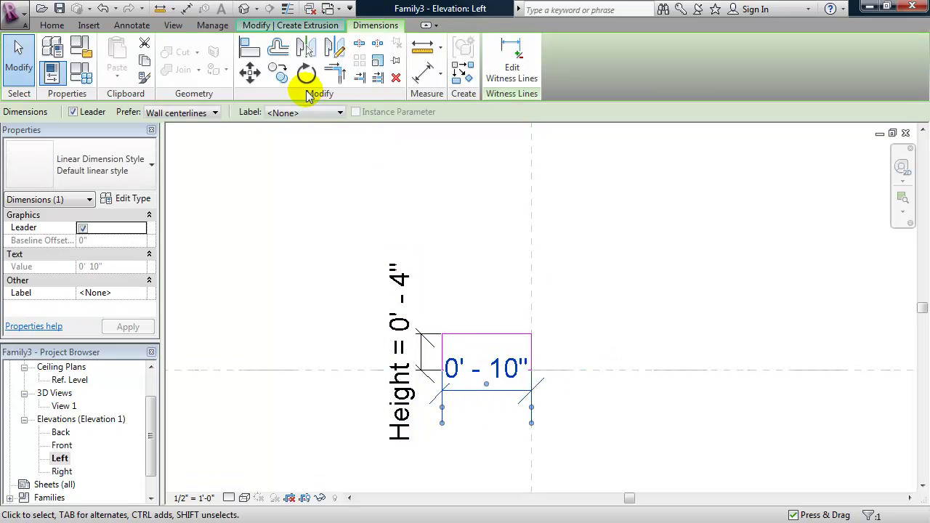
{"action": "left_click", "coordinate": [309, 113]}
{"action": "left_click", "coordinate": [312, 138]}
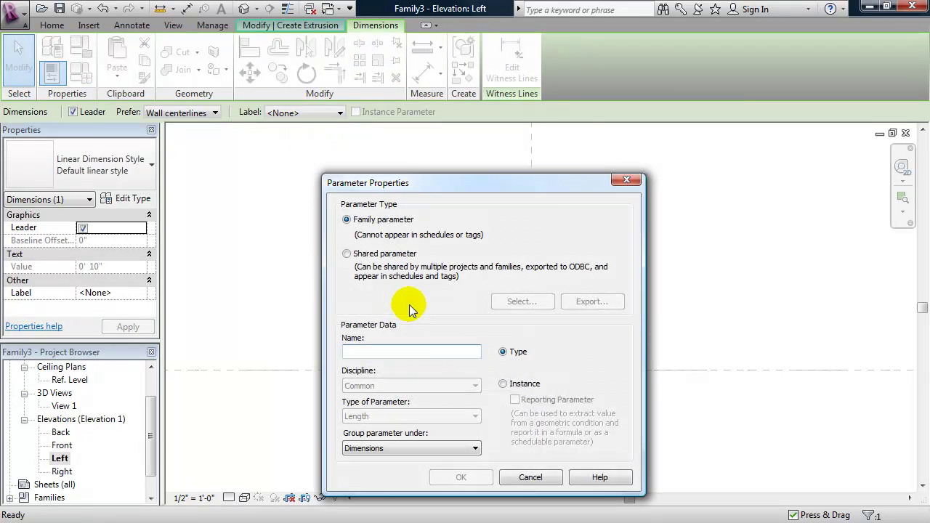
{"action": "type", "text": "Depth"}
{"action": "left_click", "coordinate": [465, 478]}
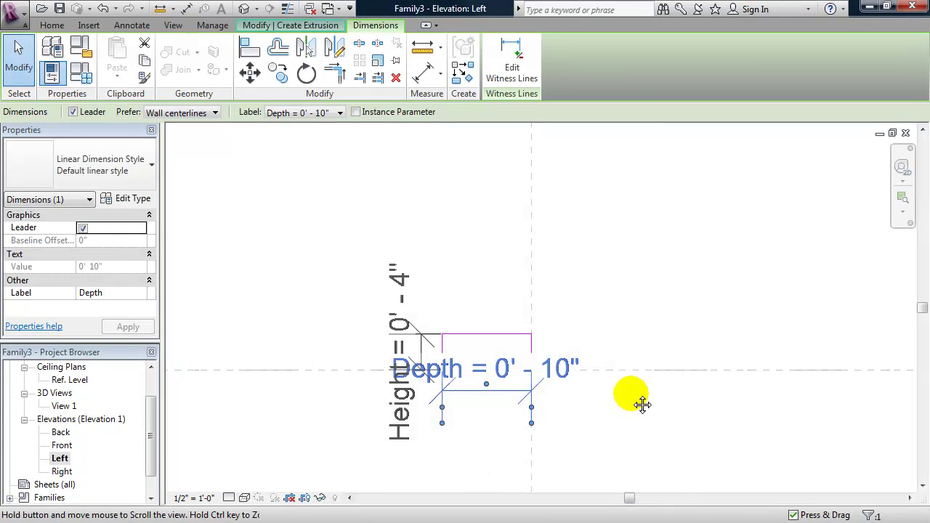
- Set the family's Height parameter to 3" and the Depth parameter to 8"
{"action": "scroll", "coordinate": [642, 404], "scroll_direction": "down", "scroll_amount": 2}
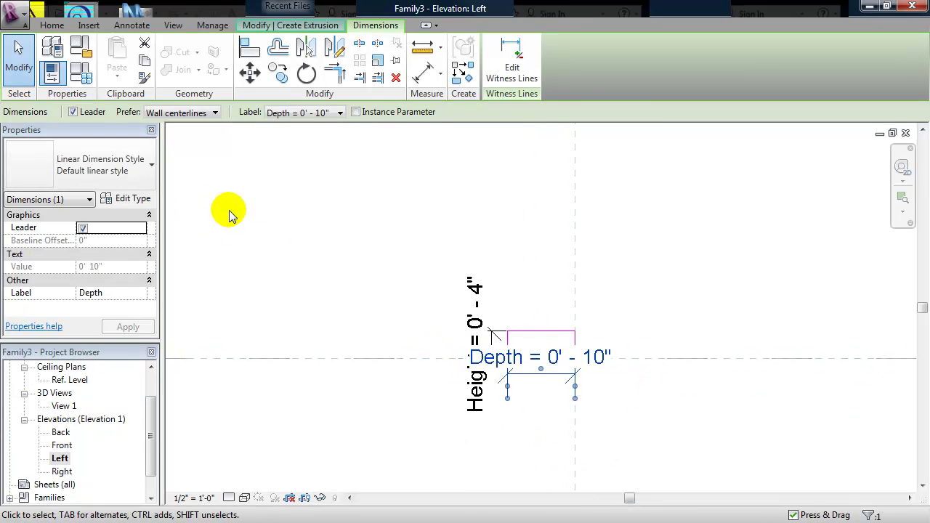
{"action": "left_click", "coordinate": [84, 75]}
{"action": "left_click", "coordinate": [287, 199]}
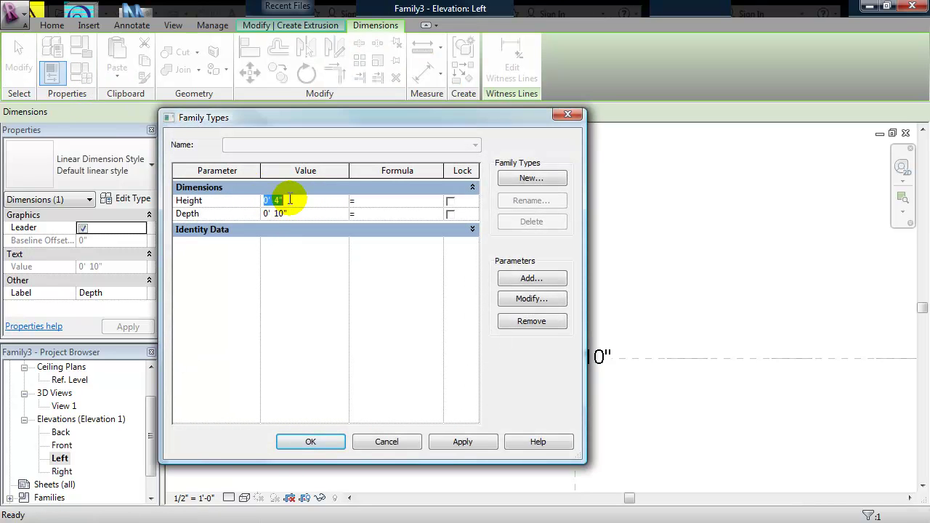
{"action": "type", "text": "3"}
{"action": "key", "text": "Return"}
{"action": "left_click", "coordinate": [291, 213]}
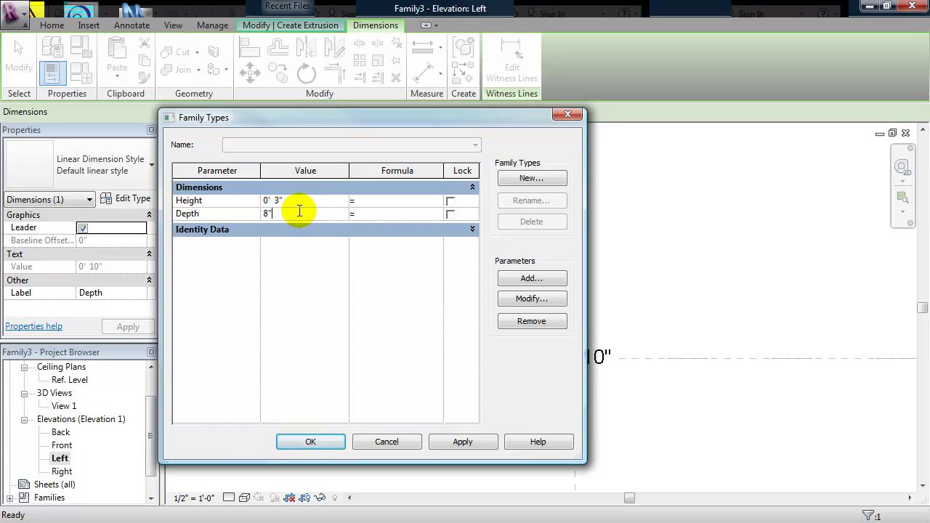
{"action": "type", "text": "8\""}
{"action": "key", "text": "Tab"}
{"action": "left_click_drag", "start_coordinate": [336, 121], "coordinate": [169, 74]}
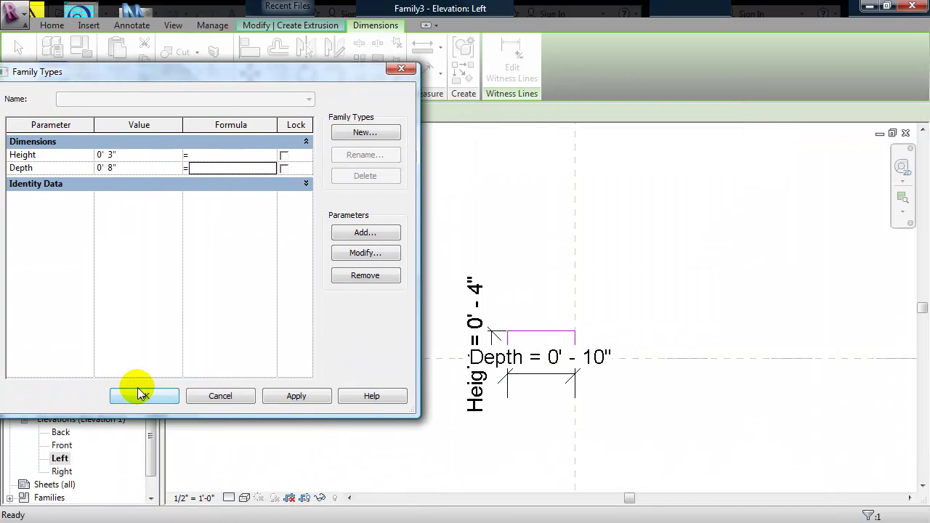
{"action": "left_click", "coordinate": [142, 394]}
{"action": "left_click", "coordinate": [284, 420]}
{"action": "middle_click_drag", "start_coordinate": [360, 396], "coordinate": [341, 409]}
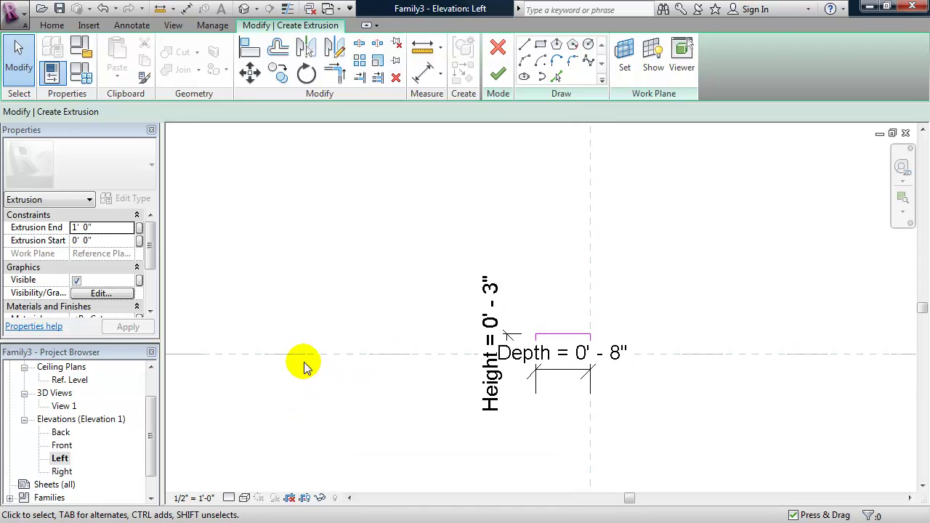
- Finish the extrusion sketch and open the Ref. Level floor plan
{"action": "left_click", "coordinate": [497, 74]}
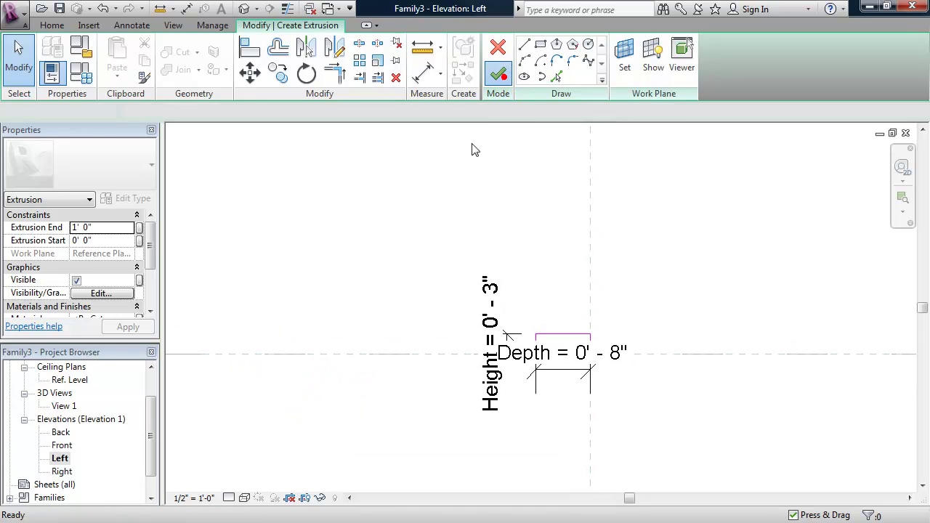
{"action": "left_click", "coordinate": [421, 263]}
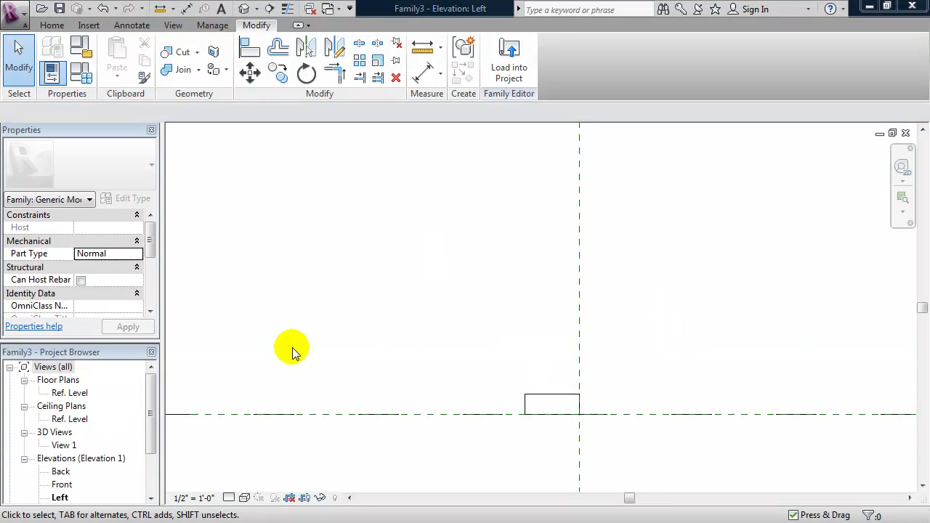
{"action": "double_click", "coordinate": [71, 393]}
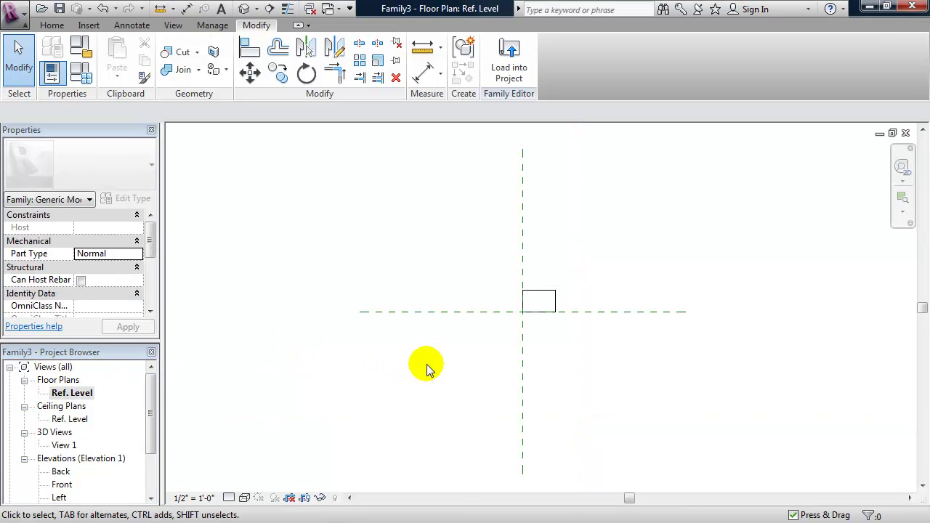
{"action": "middle_click_drag", "start_coordinate": [598, 191], "coordinate": [600, 210]}
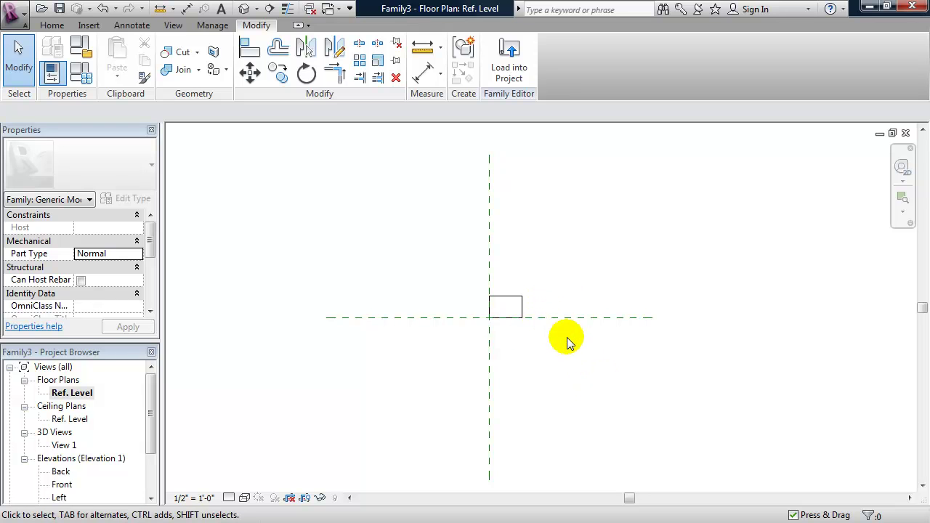
- Draw a vertical reference plane about 3'-1" to the right of the existing vertical plane, beyond the extrusion's end
{"action": "key", "text": "r"}
{"action": "key", "text": "p"}
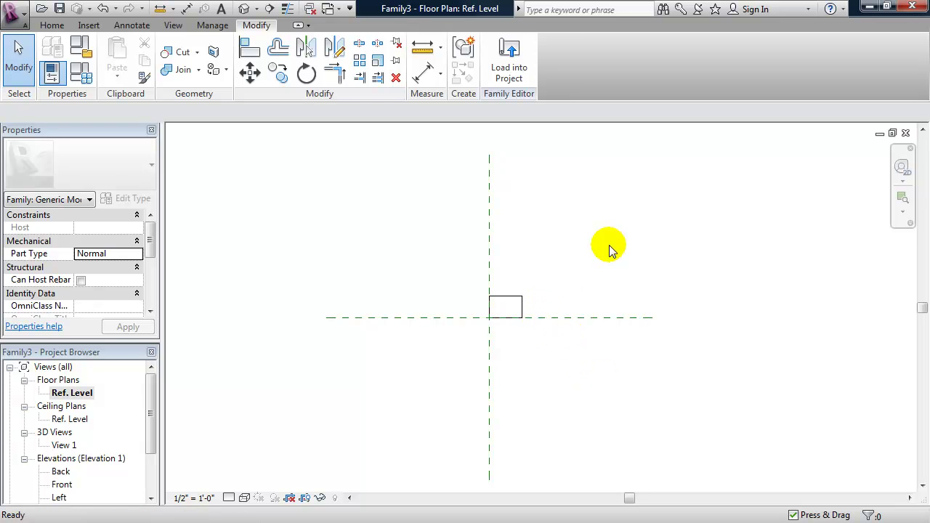
{"action": "left_click", "coordinate": [590, 154]}
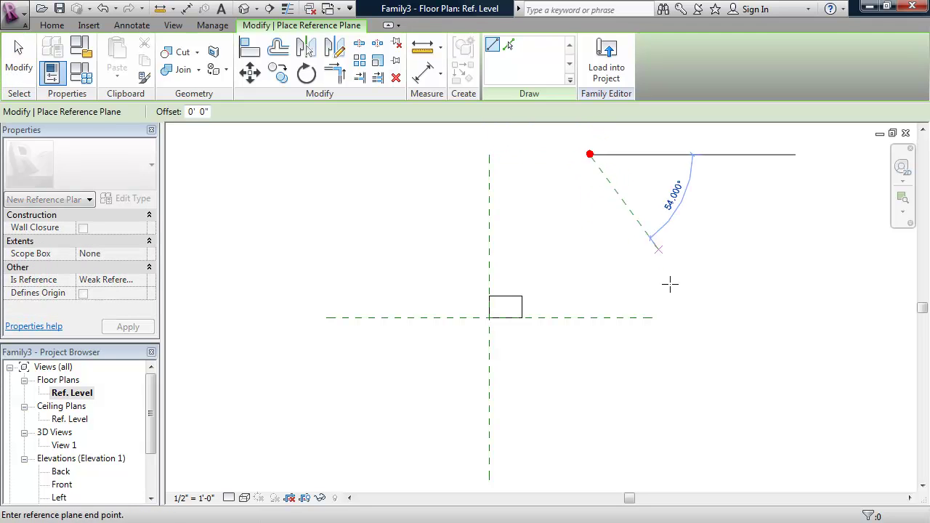
{"action": "left_click", "coordinate": [590, 478]}
{"action": "key", "text": "Escape"}
{"action": "key", "text": "Escape"}
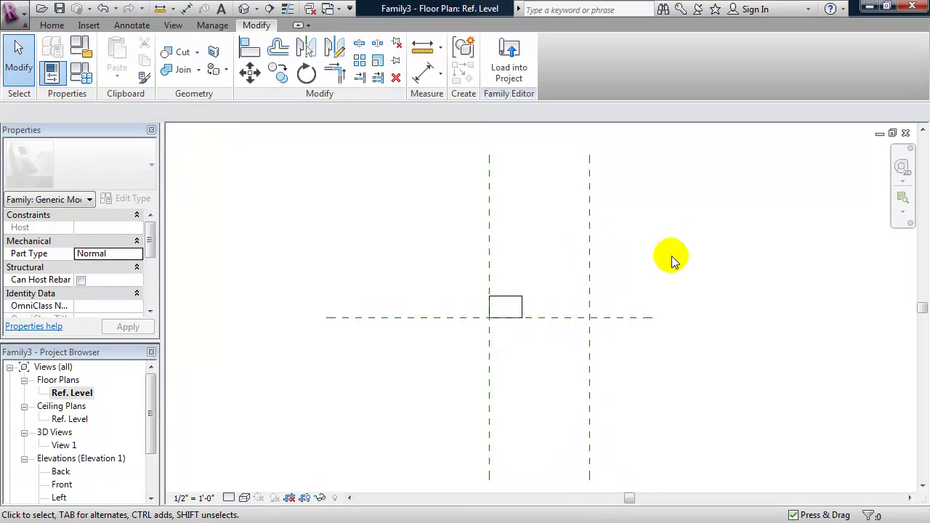
- Make the dimension between the two vertical reference planes permanent and label it with a new family type parameter named Louver Length, grouped under Dimensions
{"action": "left_click", "coordinate": [589, 260]}
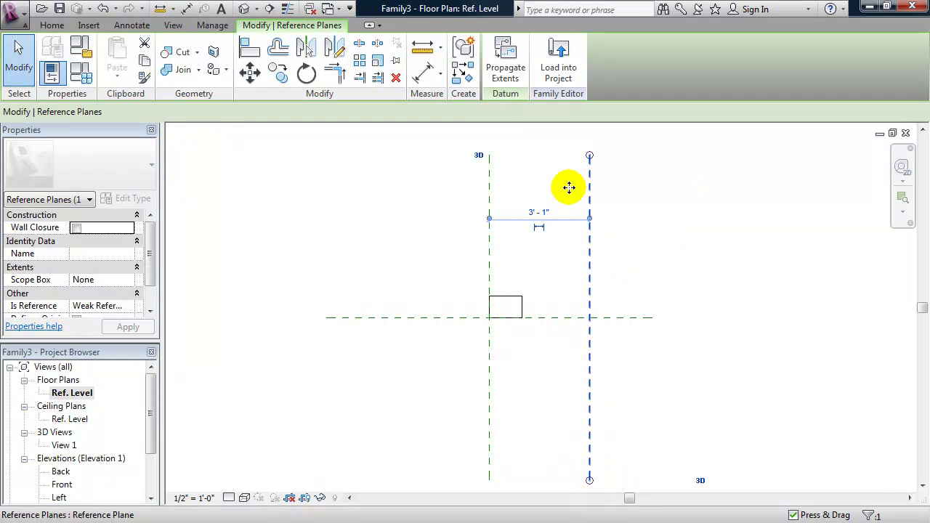
{"action": "left_click", "coordinate": [538, 227]}
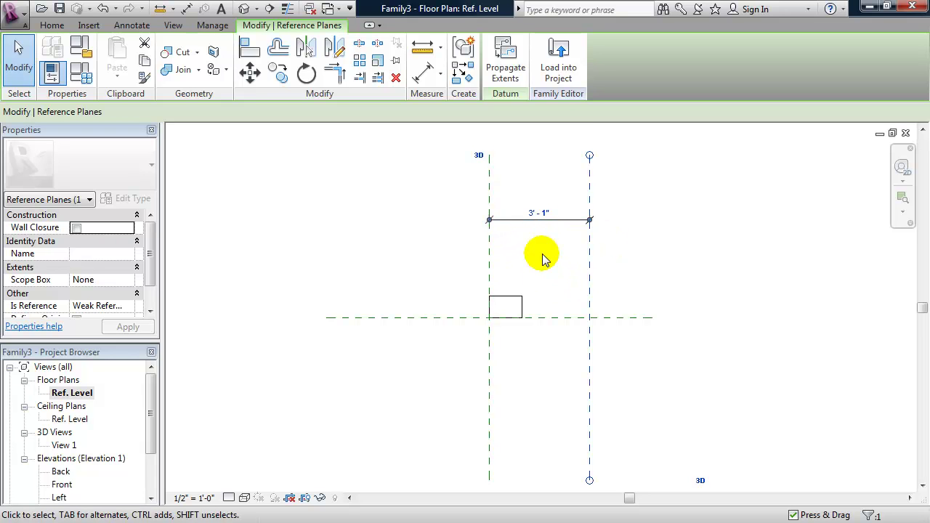
{"action": "left_click", "coordinate": [559, 218]}
{"action": "left_click", "coordinate": [356, 114]}
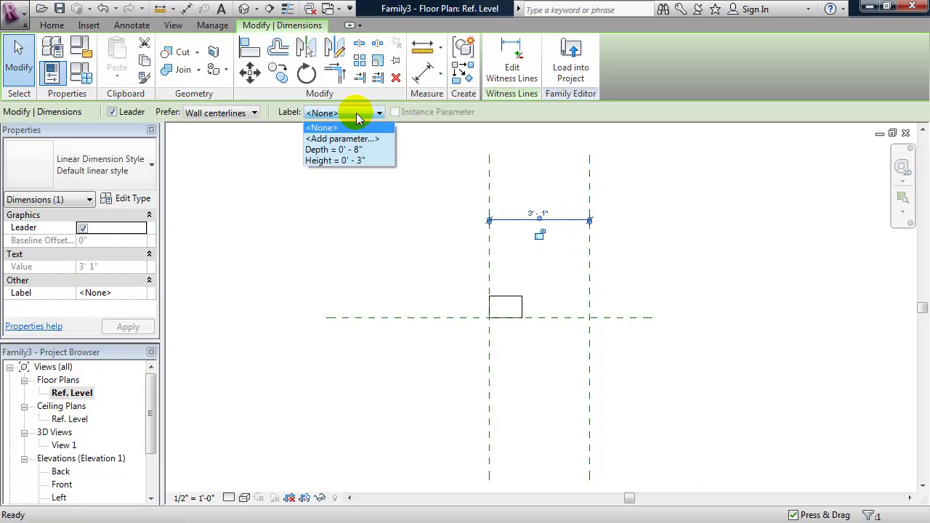
{"action": "left_click", "coordinate": [354, 138]}
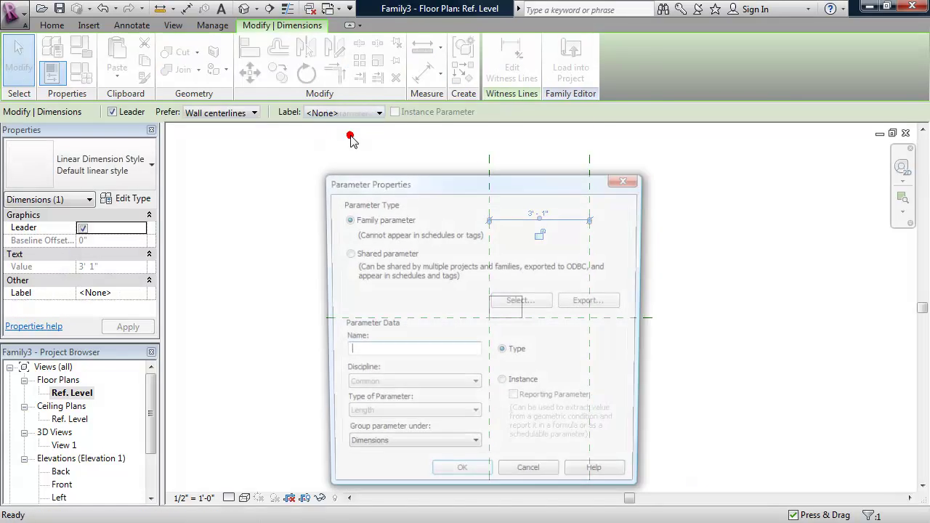
{"action": "type", "text": "Louver Length"}
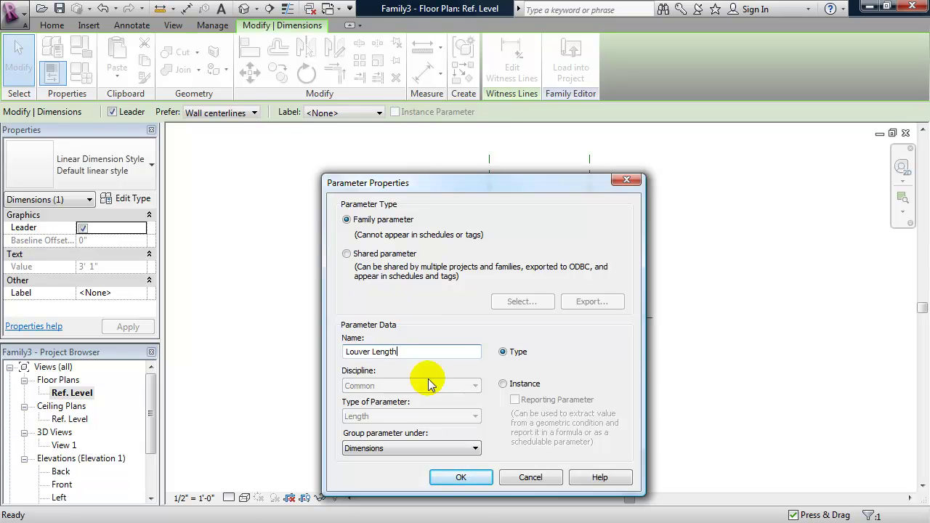
{"action": "left_click", "coordinate": [461, 477]}
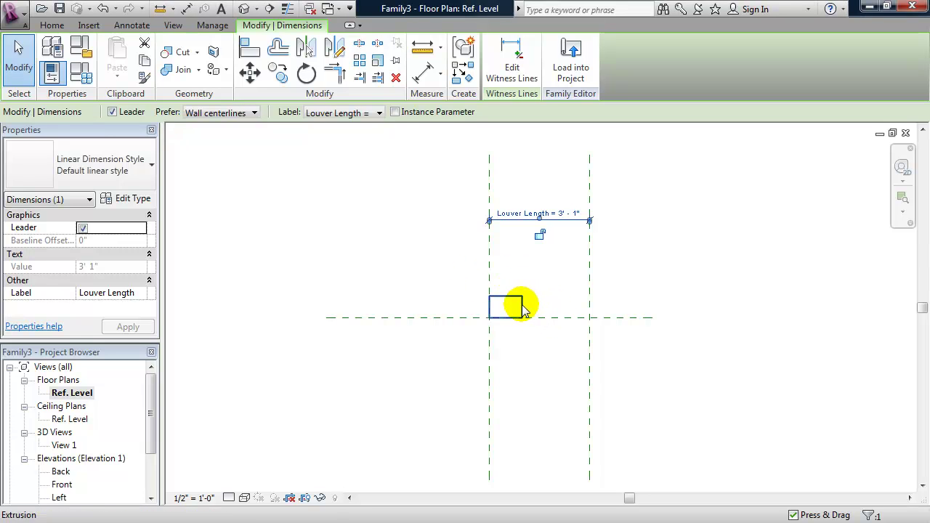
- Stretch the extrusion's right end to the new reference plane and lock both ends to the vertical reference planes
{"action": "left_click", "coordinate": [521, 308]}
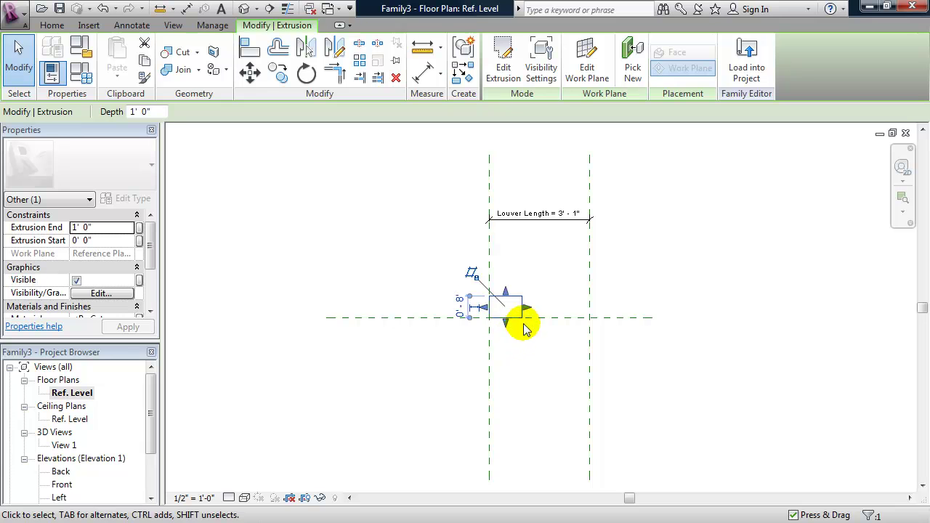
{"action": "left_click_drag", "start_coordinate": [527, 307], "coordinate": [590, 307]}
{"action": "left_click", "coordinate": [610, 340]}
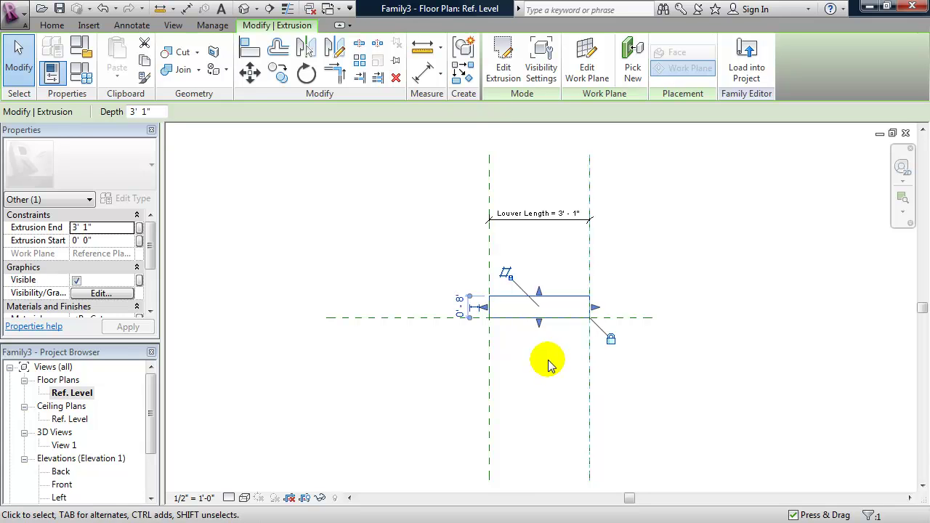
{"action": "mouse_move", "coordinate": [485, 310]}
{"action": "left_mouse_down"}
{"action": "mouse_move", "coordinate": [519, 310]}
{"action": "mouse_move", "coordinate": [488, 307]}
{"action": "left_mouse_up"}
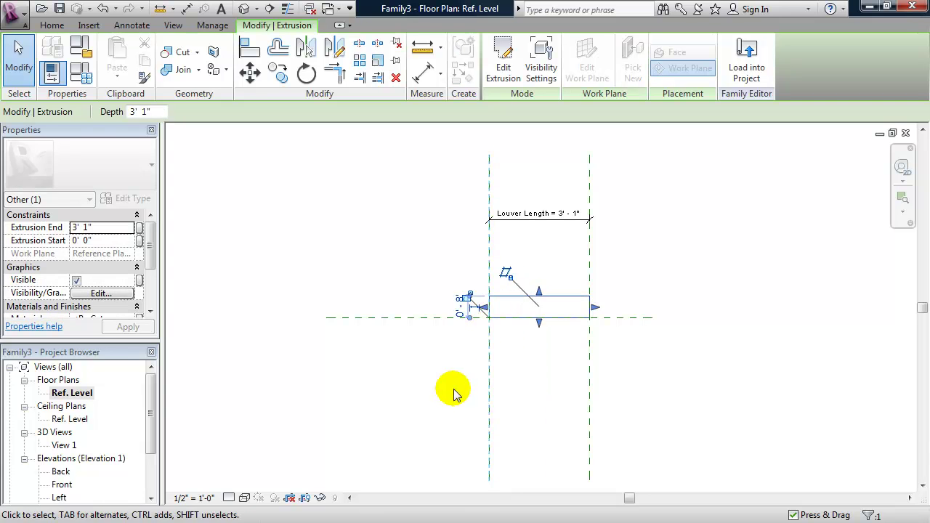
{"action": "left_click", "coordinate": [465, 300]}
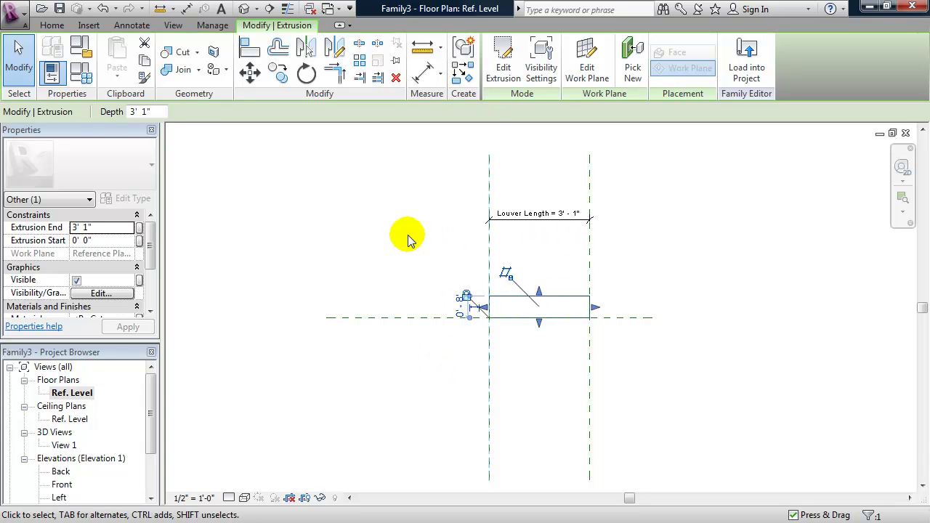
- Set the Louver Length parameter to 5'
{"action": "left_click", "coordinate": [80, 72]}
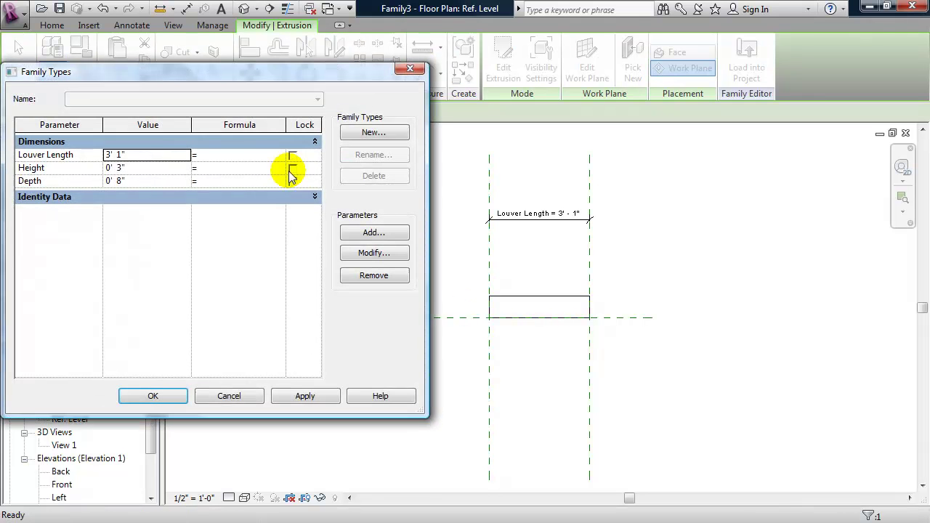
{"action": "left_click", "coordinate": [146, 154]}
{"action": "type", "text": "5'"}
{"action": "left_click", "coordinate": [161, 399]}
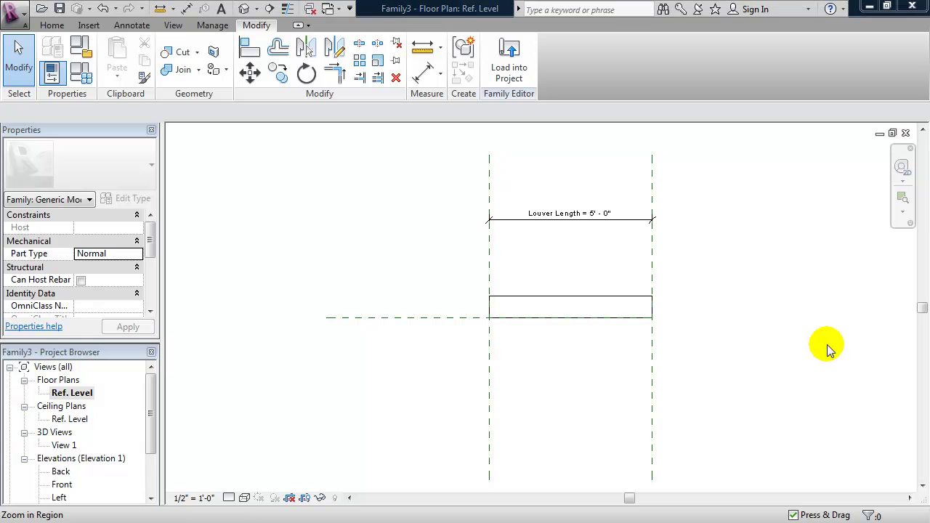
- Save the family as louver in the Video folder
{"action": "left_click", "coordinate": [19, 25]}
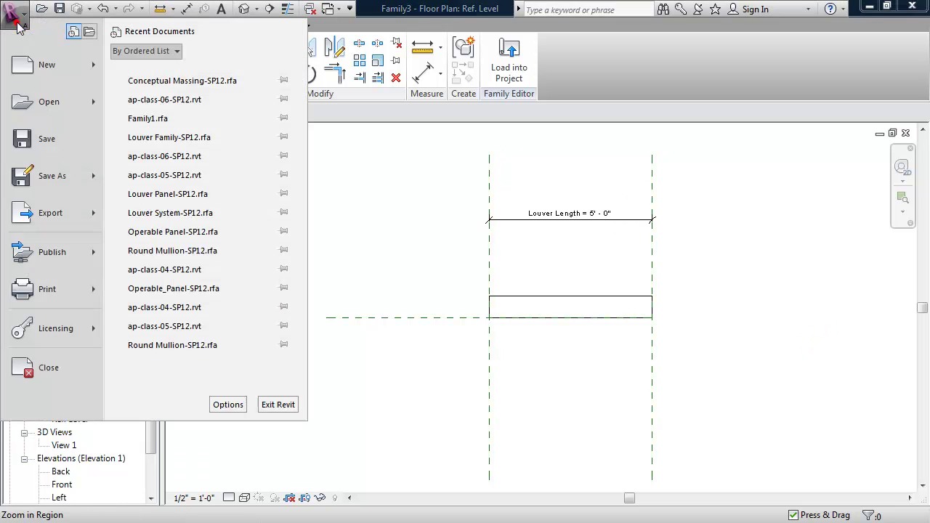
{"action": "mouse_move", "coordinate": [16, 182]}
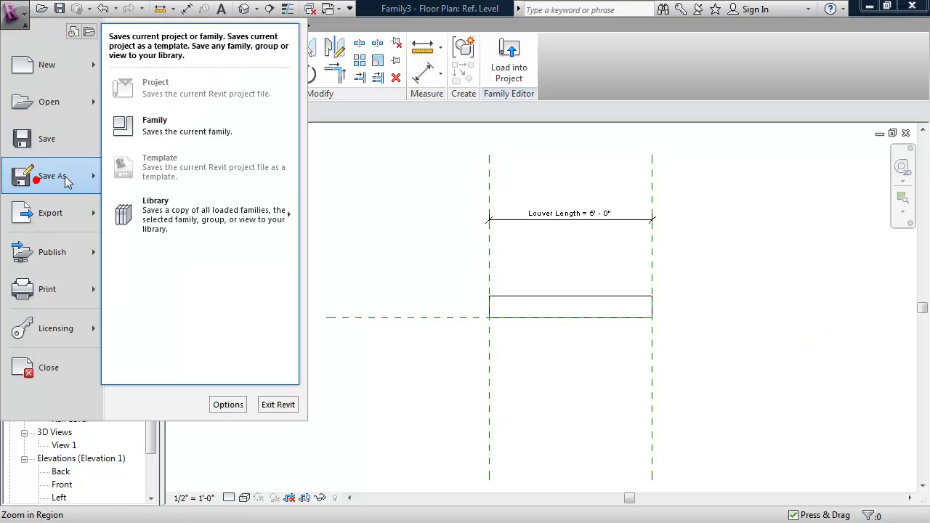
{"action": "left_click", "coordinate": [156, 125]}
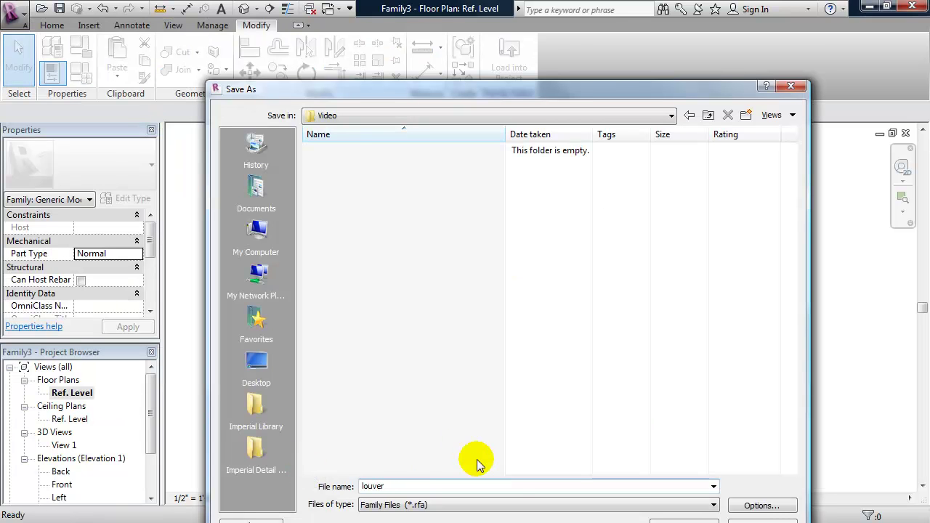
{"action": "left_click_drag", "start_coordinate": [687, 87], "coordinate": [667, 25]}
{"action": "left_click", "coordinate": [674, 451]}
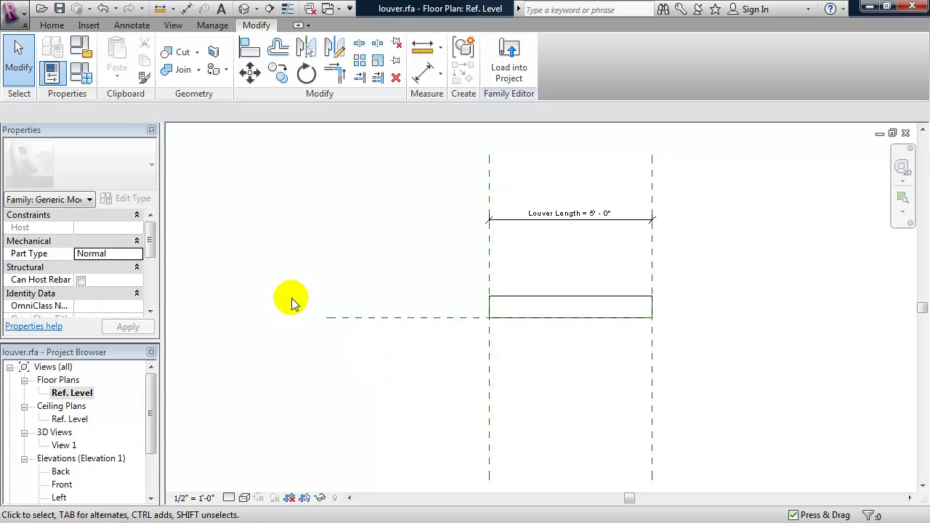
- Create a new family from the Generic Model line based.rft template
{"action": "left_click", "coordinate": [21, 20]}
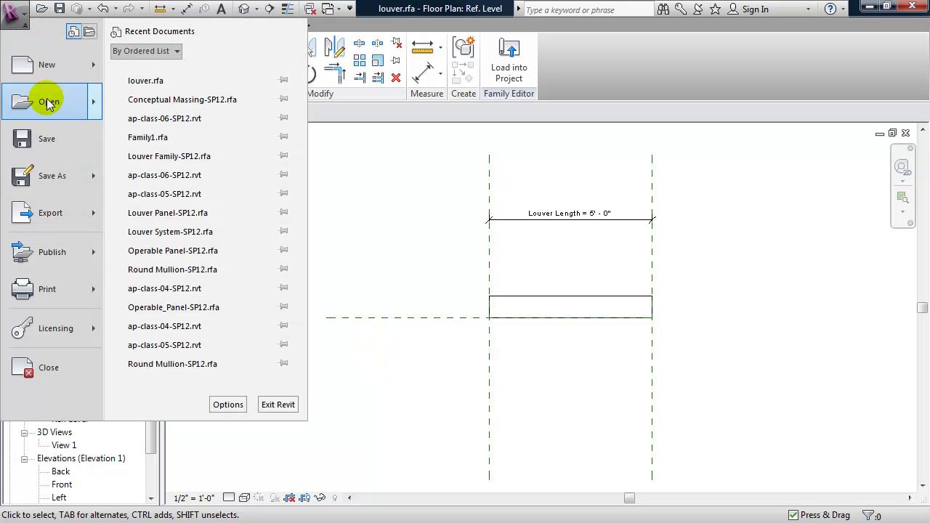
{"action": "mouse_move", "coordinate": [53, 70]}
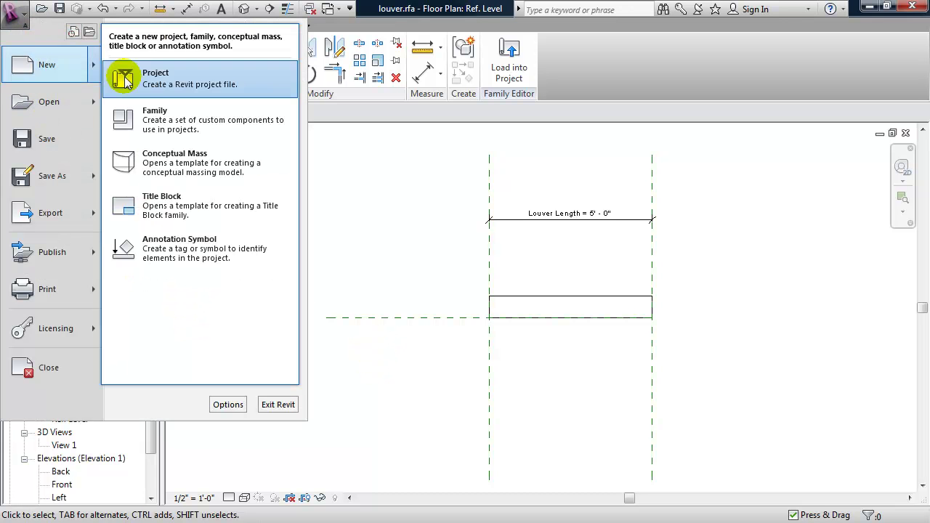
{"action": "left_click", "coordinate": [151, 110]}
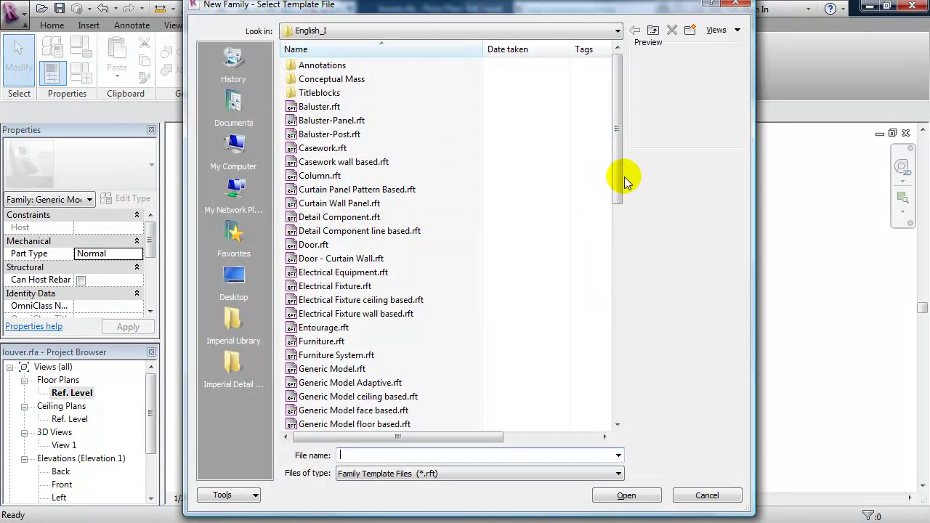
{"action": "left_click_drag", "start_coordinate": [620, 169], "coordinate": [622, 196]}
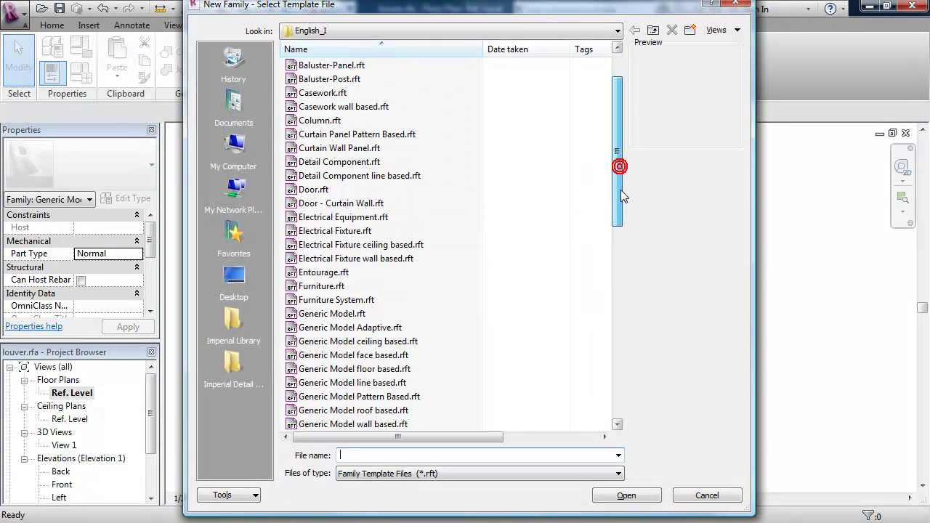
{"action": "left_click", "coordinate": [343, 382]}
{"action": "left_click", "coordinate": [608, 495]}
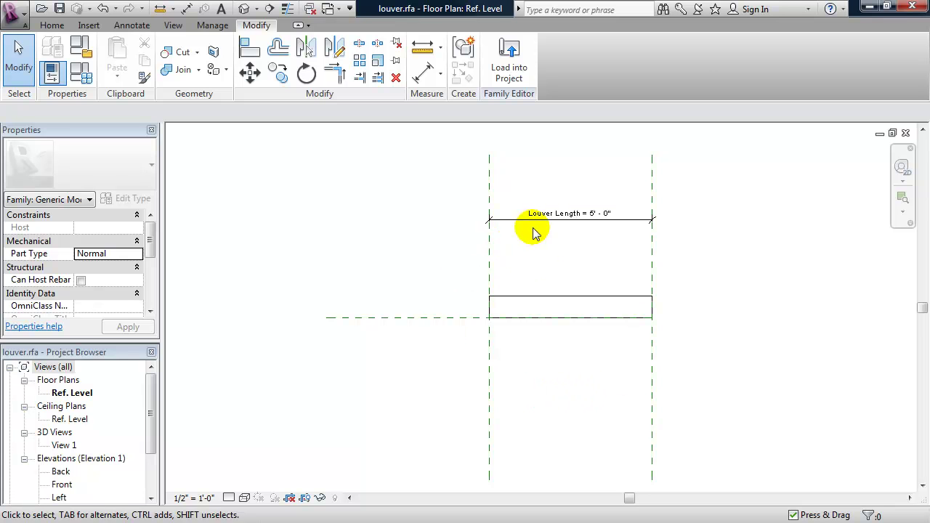
- Load the louver family into the new line-based family and place an instance at the intersection of the left and horizontal reference planes
{"action": "left_click", "coordinate": [509, 69]}
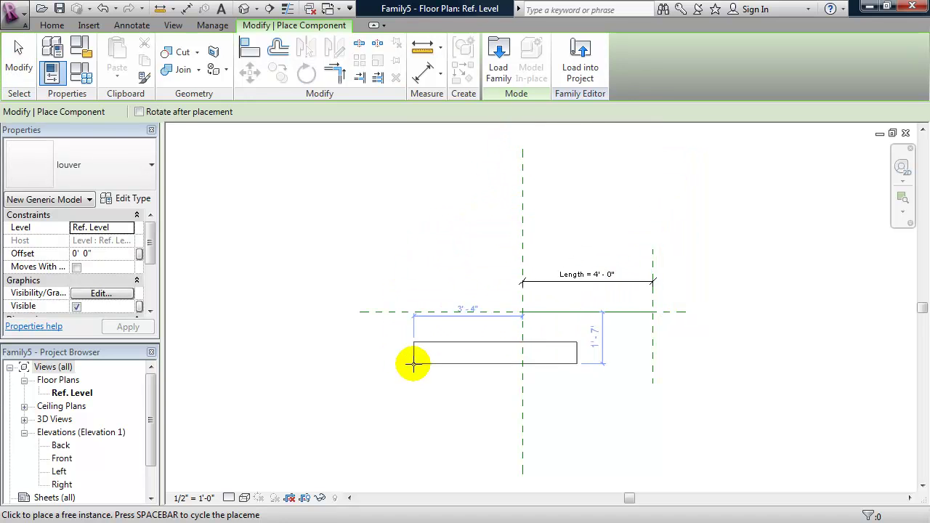
{"action": "left_click", "coordinate": [522, 312]}
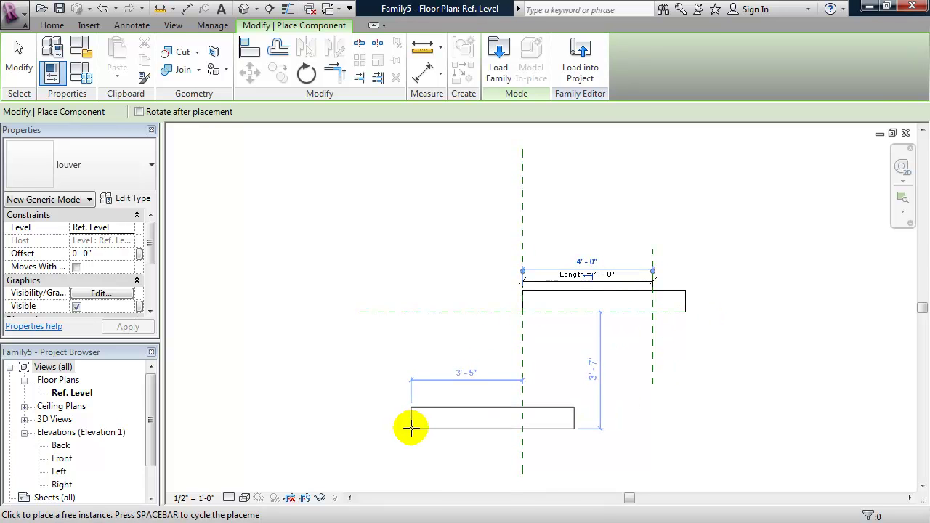
- End the louver placement and examine how the placed instance sits against the reference planes of the Length dimension
{"action": "key", "text": "Escape"}
{"action": "key", "text": "Escape"}
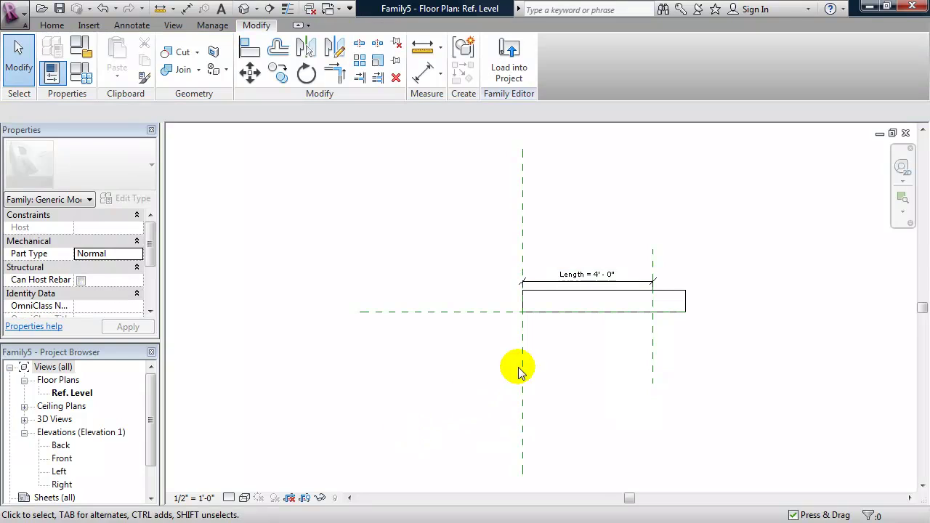
{"action": "middle_click_drag", "start_coordinate": [517, 370], "coordinate": [486, 375]}
{"action": "scroll", "coordinate": [683, 367], "scroll_direction": "up", "scroll_amount": 2}
{"action": "scroll", "coordinate": [675, 365], "scroll_direction": "up", "scroll_amount": 1}
{"action": "middle_click_drag", "start_coordinate": [660, 342], "coordinate": [676, 378]}
{"action": "left_click", "coordinate": [656, 325]}
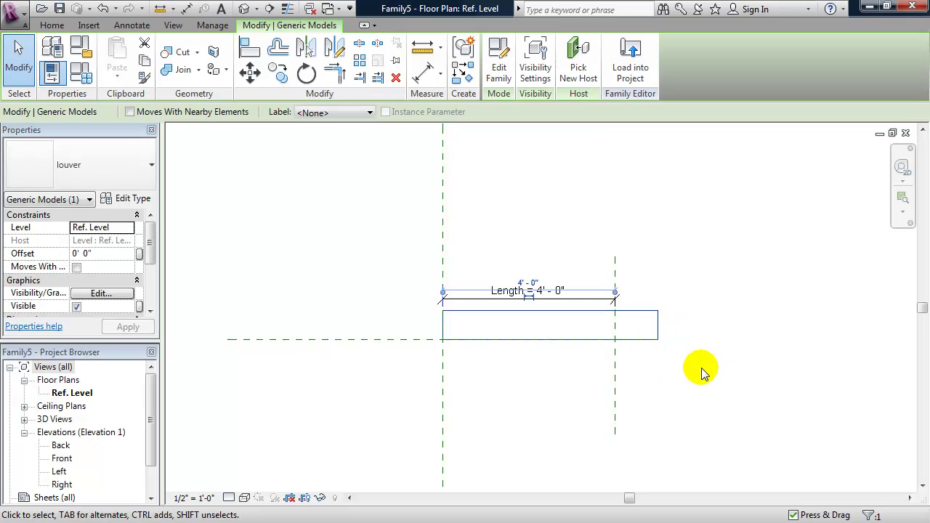
{"action": "left_click", "coordinate": [701, 371]}
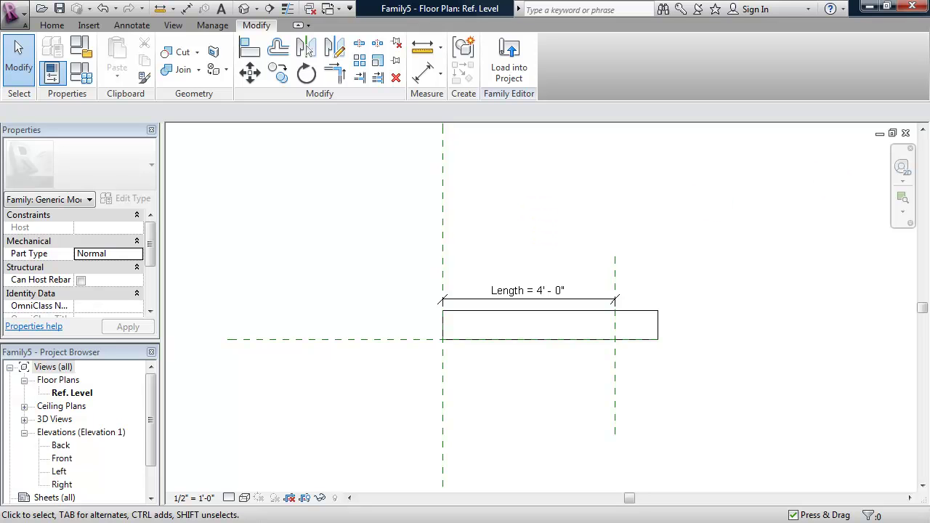
- Open the type properties of the louver type listed among the loaded Generic Models families
{"action": "left_click", "coordinate": [149, 407]}
{"action": "left_click_drag", "start_coordinate": [152, 429], "coordinate": [145, 439]}
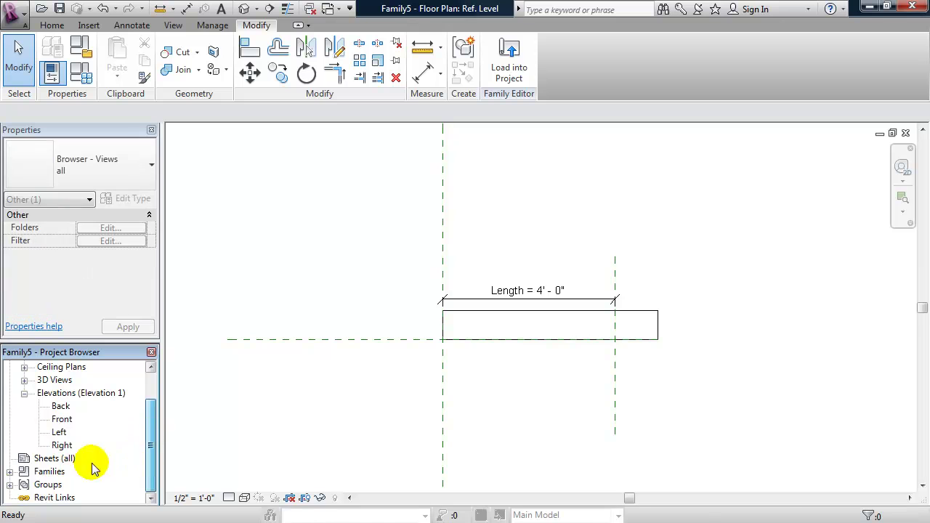
{"action": "left_click", "coordinate": [9, 472]}
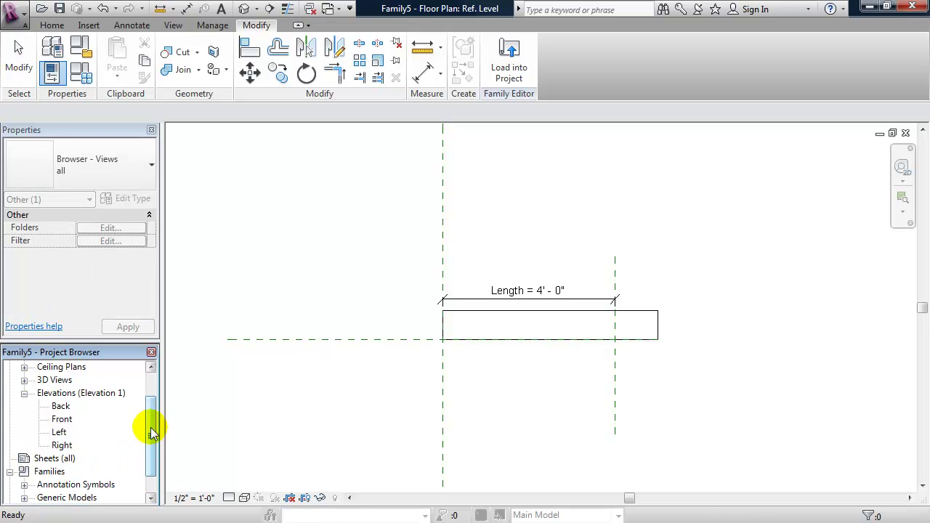
{"action": "left_click_drag", "start_coordinate": [145, 429], "coordinate": [150, 446]}
{"action": "left_click", "coordinate": [24, 473]}
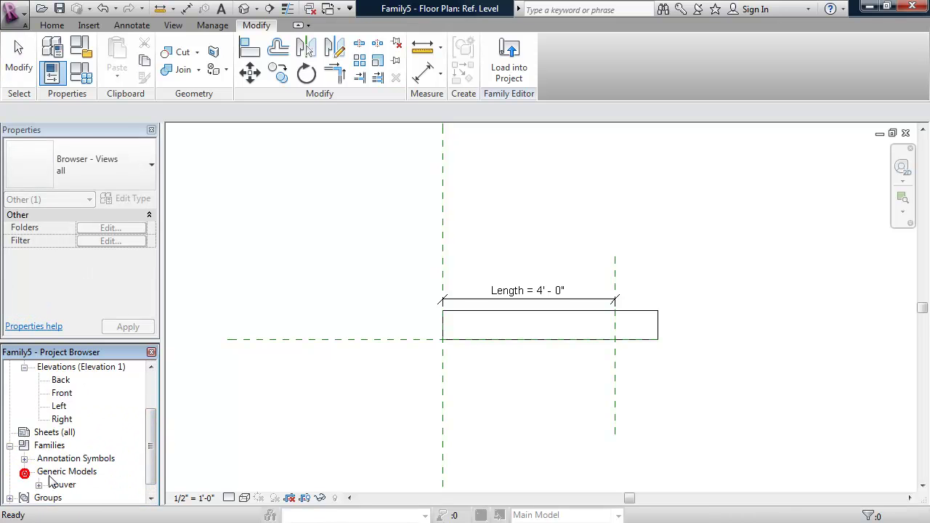
{"action": "left_click_drag", "start_coordinate": [158, 439], "coordinate": [150, 453]}
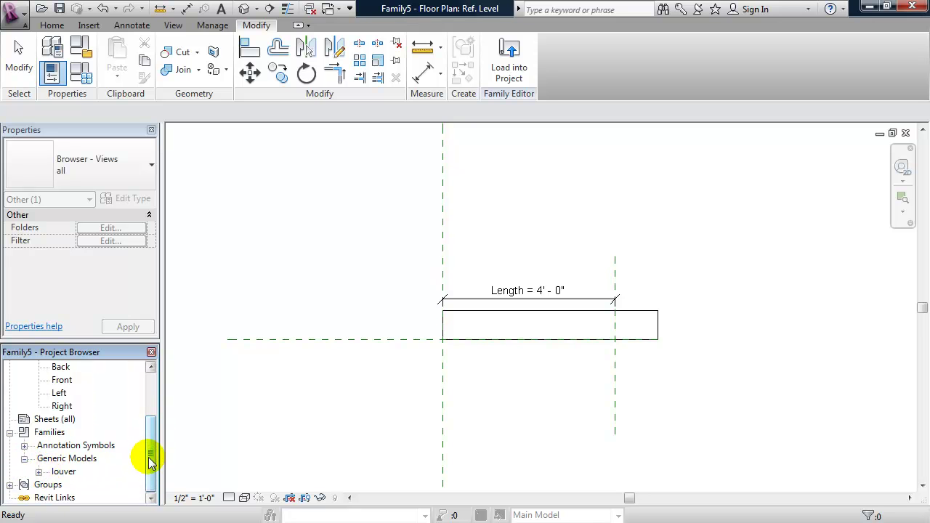
{"action": "left_click", "coordinate": [38, 472]}
{"action": "left_click", "coordinate": [77, 485]}
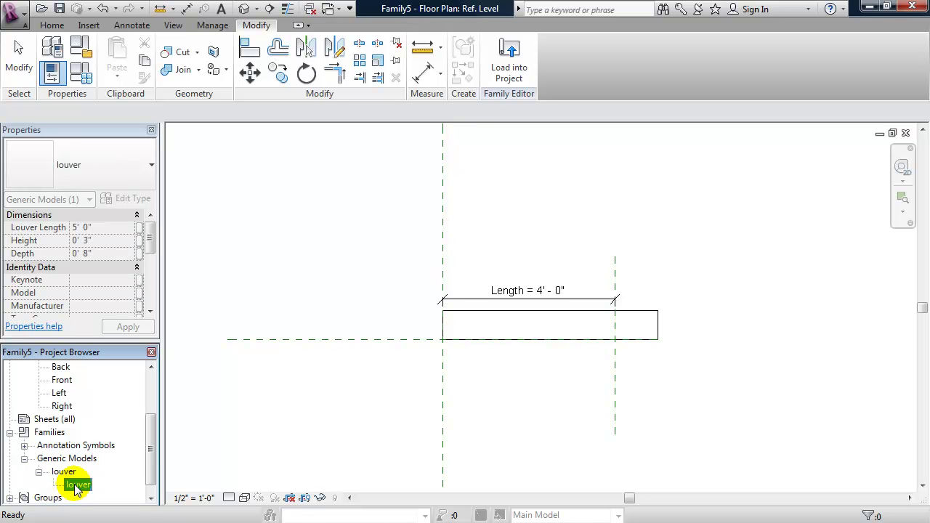
{"action": "right_click", "coordinate": [77, 487]}
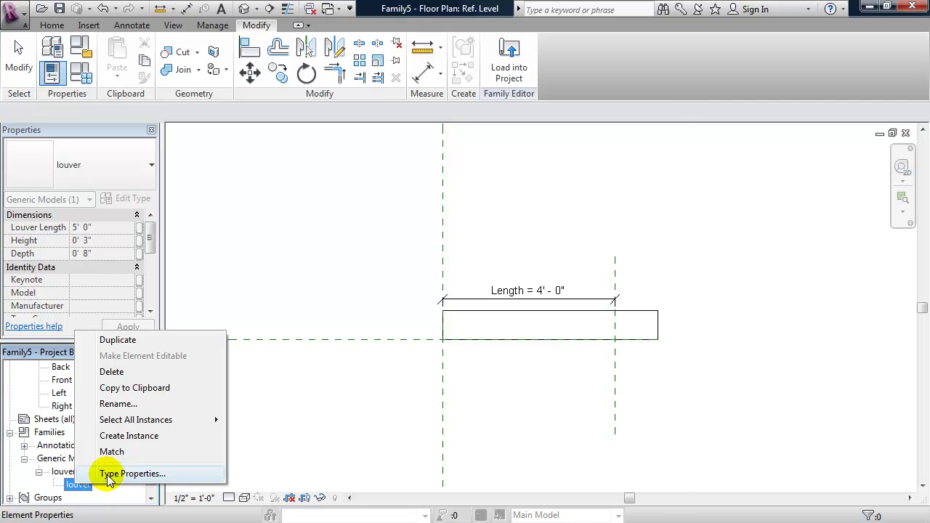
{"action": "left_click", "coordinate": [108, 476]}
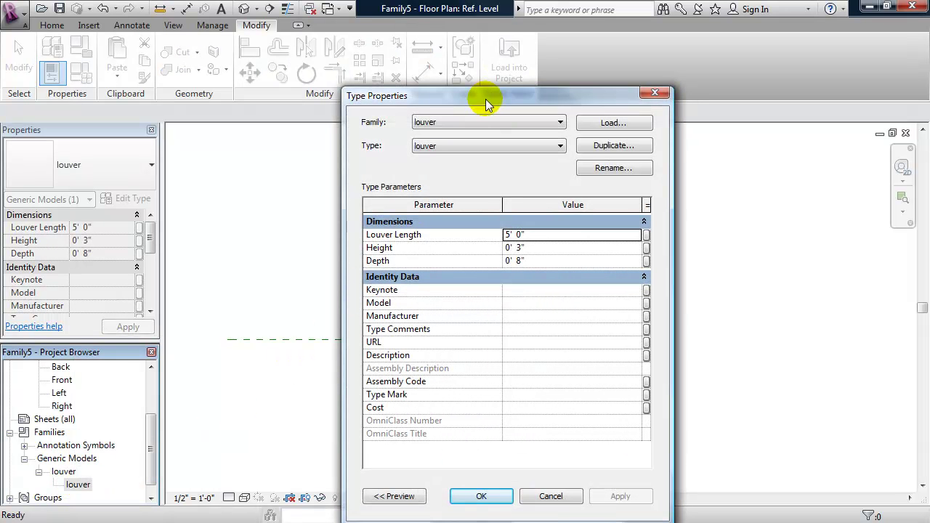
- Associate the nested louver's Louver Length parameter with the host family's Length parameter and apply the type properties
{"action": "left_click_drag", "start_coordinate": [486, 99], "coordinate": [386, 47]}
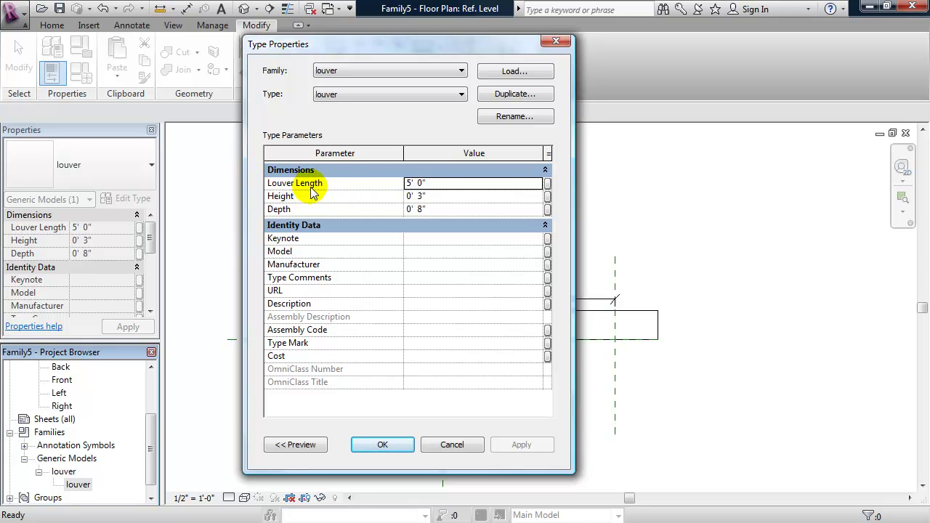
{"action": "left_click", "coordinate": [547, 187]}
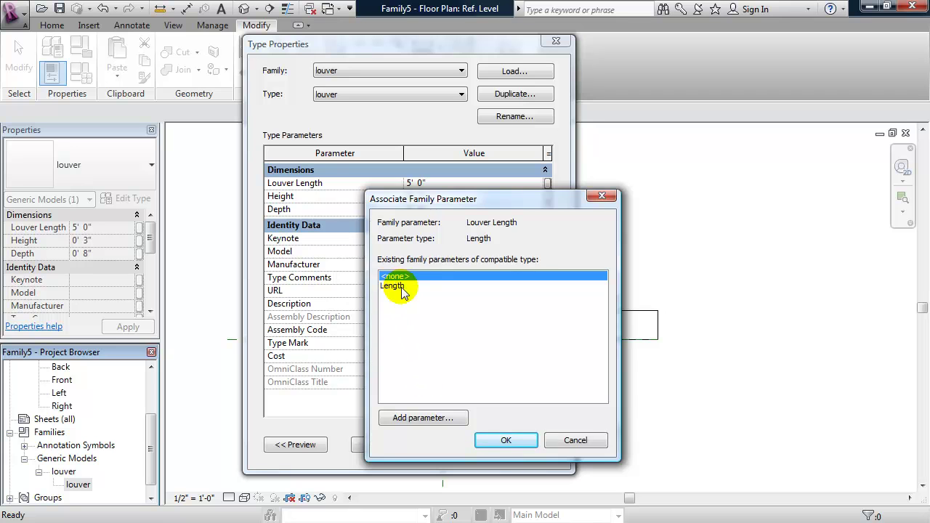
{"action": "left_click", "coordinate": [398, 289]}
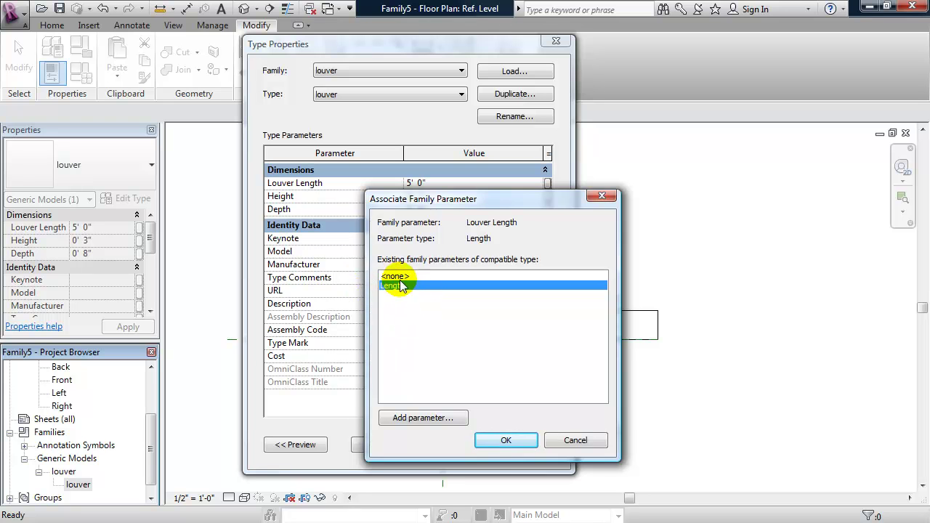
{"action": "left_click", "coordinate": [506, 440]}
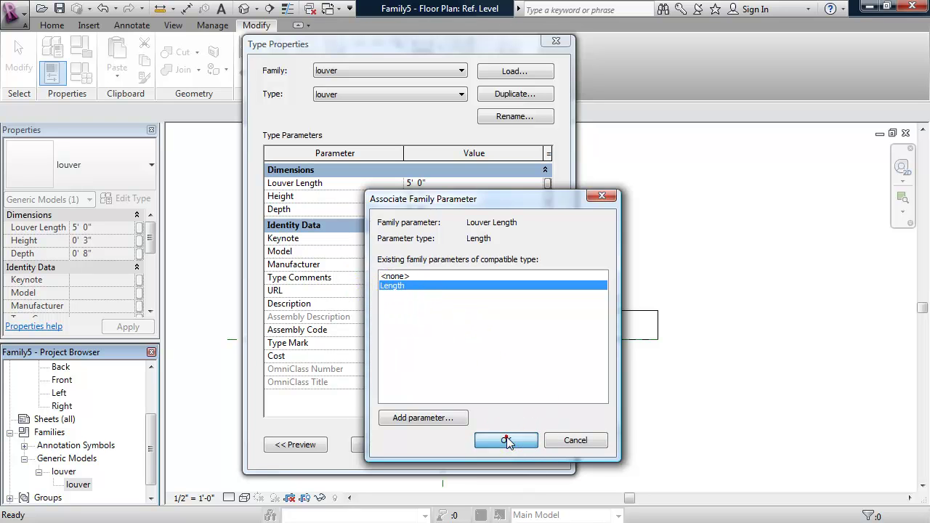
{"action": "left_click", "coordinate": [389, 444]}
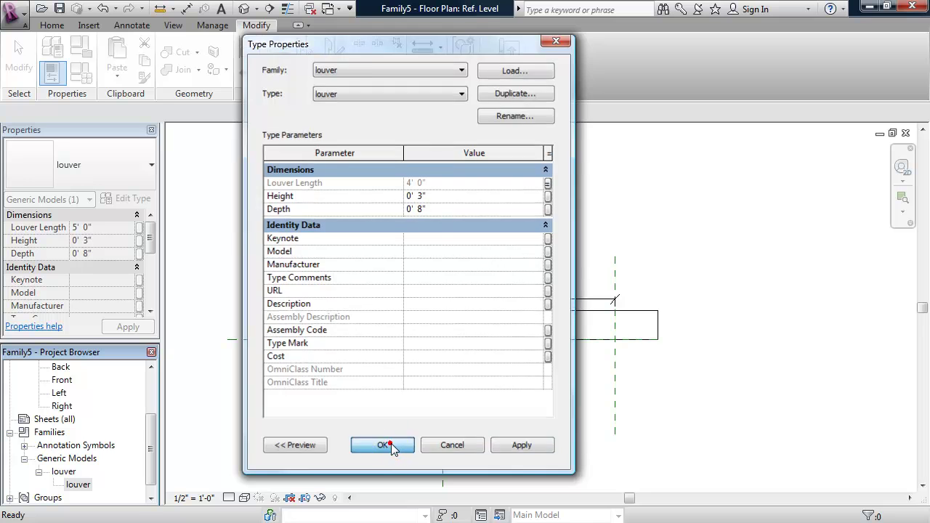
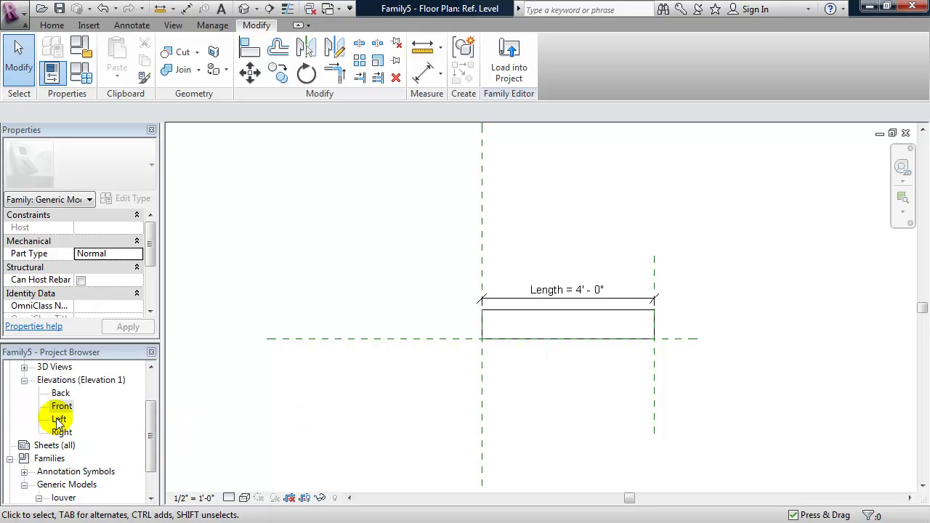
- Open the Left elevation and temporarily hide the Ref. Level line
{"action": "double_click", "coordinate": [57, 420]}
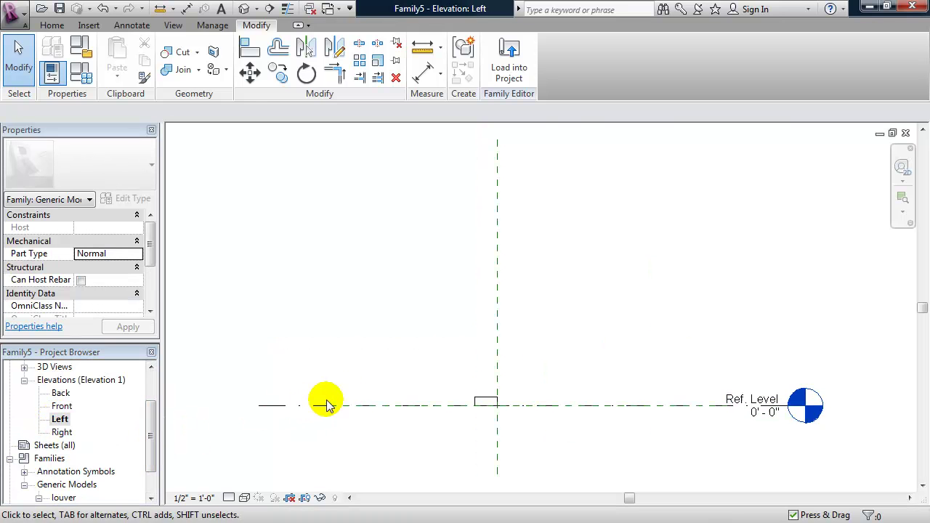
{"action": "middle_click_drag", "start_coordinate": [357, 384], "coordinate": [400, 405]}
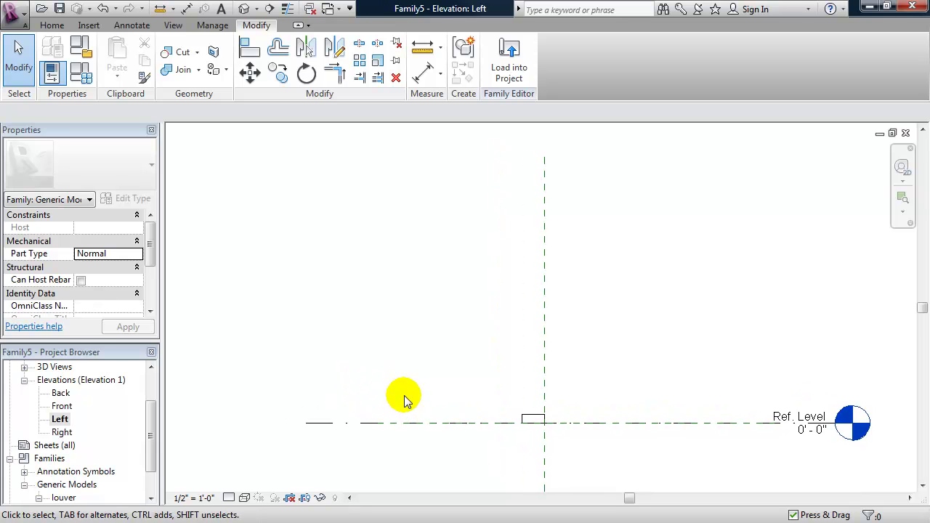
{"action": "middle_click_drag", "start_coordinate": [406, 385], "coordinate": [389, 360]}
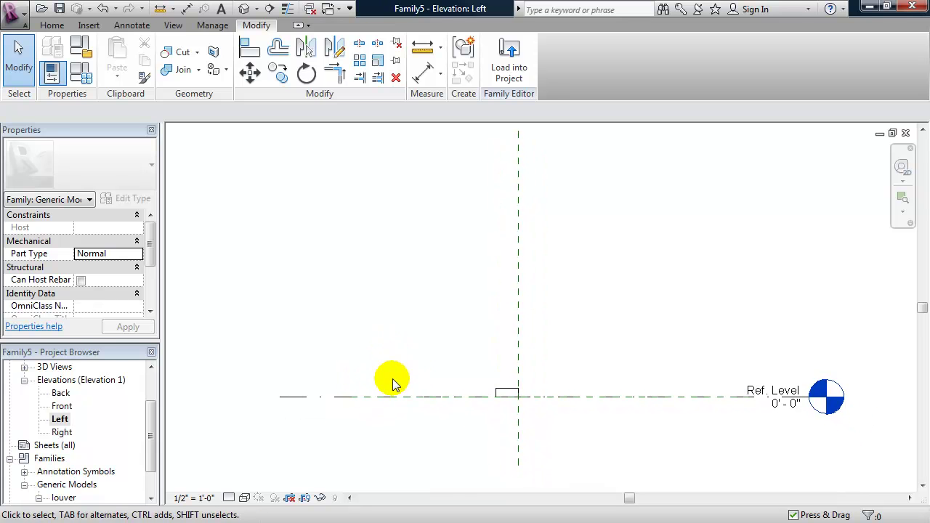
{"action": "left_click", "coordinate": [739, 404]}
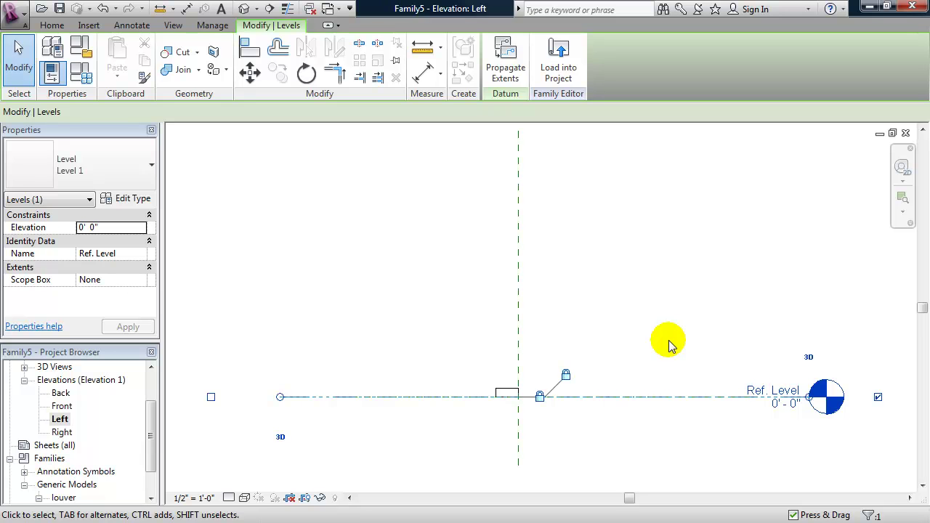
{"action": "key", "text": "h"}
{"action": "key", "text": "h"}
{"action": "middle_click_drag", "start_coordinate": [644, 344], "coordinate": [653, 359]}
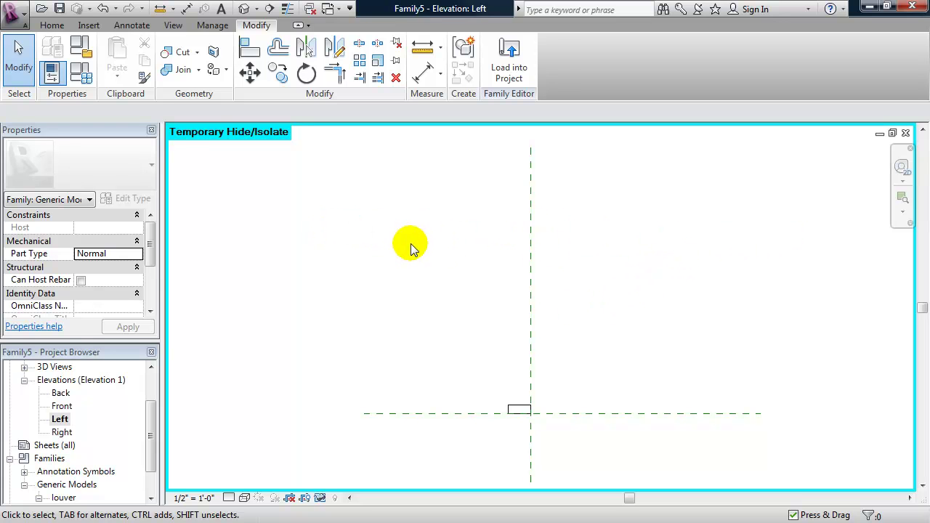
- Draw a horizontal reference plane about 5'-8" above the existing one at the reference level, spanning the same width
{"action": "key", "text": "r"}
{"action": "key", "text": "p"}
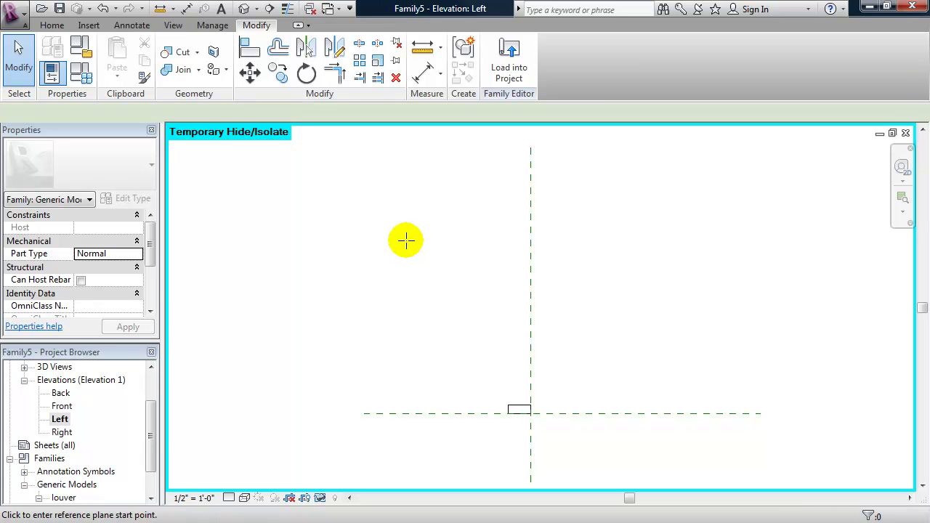
{"action": "left_click", "coordinate": [365, 215]}
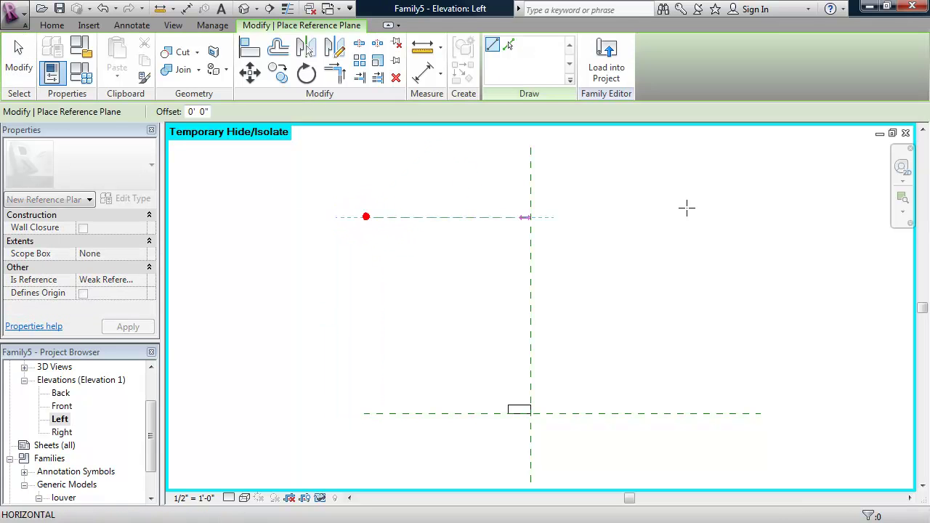
{"action": "left_click", "coordinate": [760, 217]}
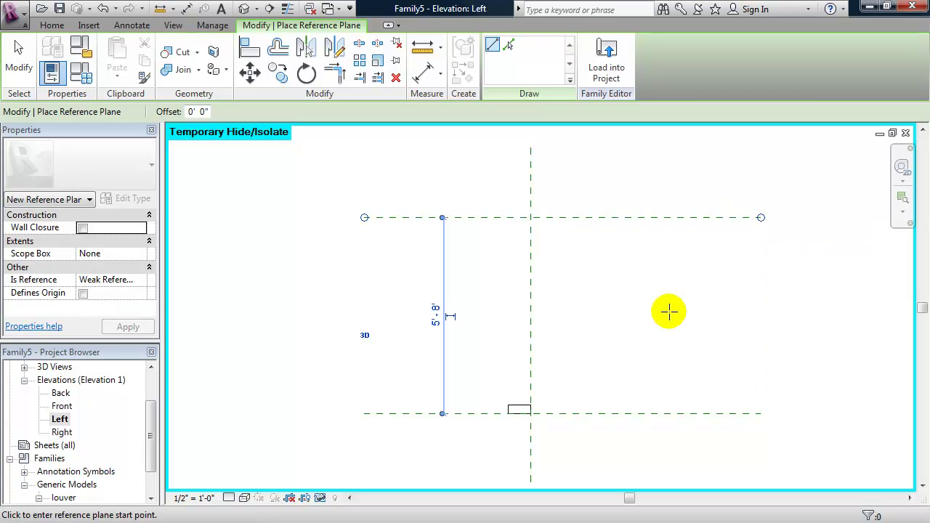
{"action": "key", "text": "Escape"}
{"action": "key", "text": "Escape"}
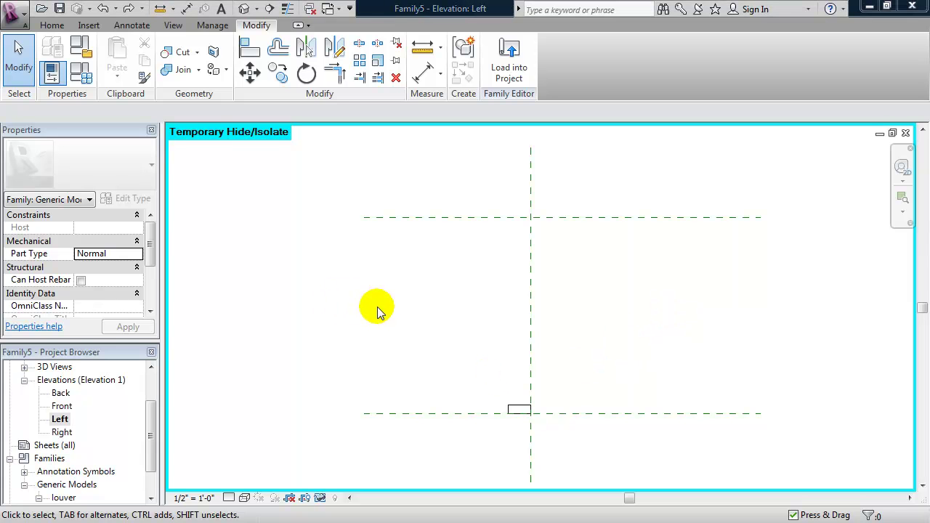
- Array the louver vertically upward as a constrained, grouped array of 3, spaced about 1'-4" to the 2nd member
{"action": "left_click", "coordinate": [514, 411]}
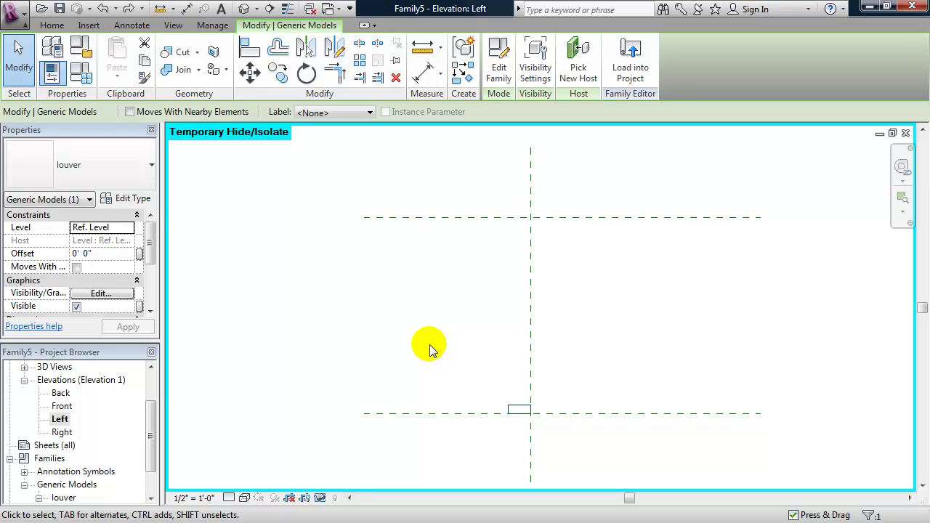
{"action": "key", "text": "a"}
{"action": "key", "text": "r"}
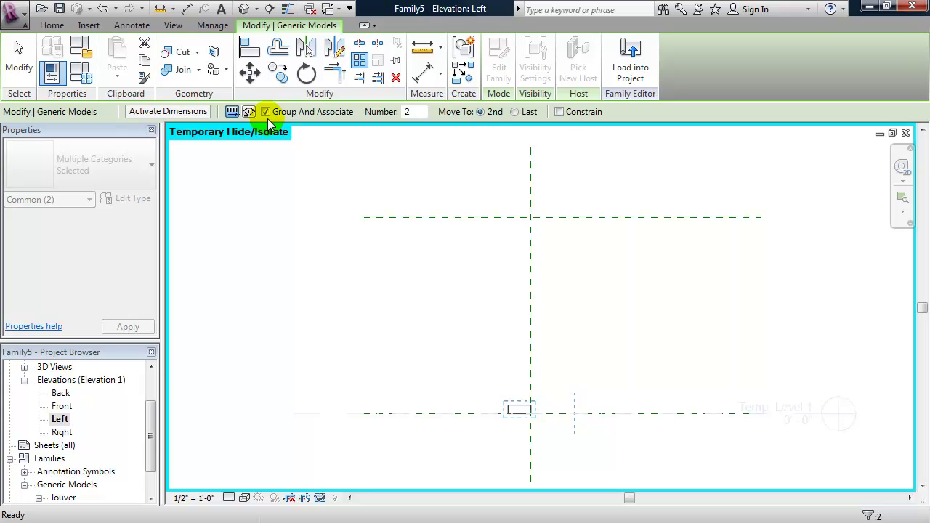
{"action": "left_click", "coordinate": [559, 112]}
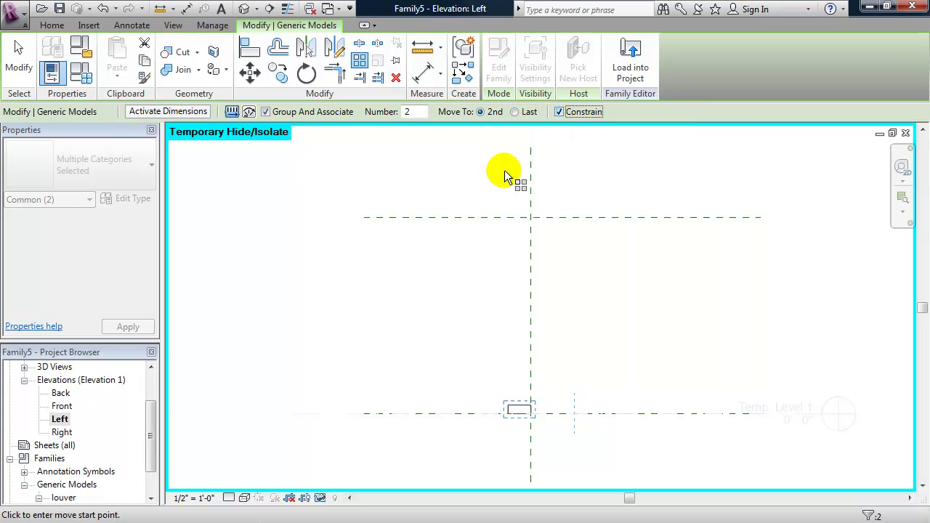
{"action": "left_click", "coordinate": [415, 374]}
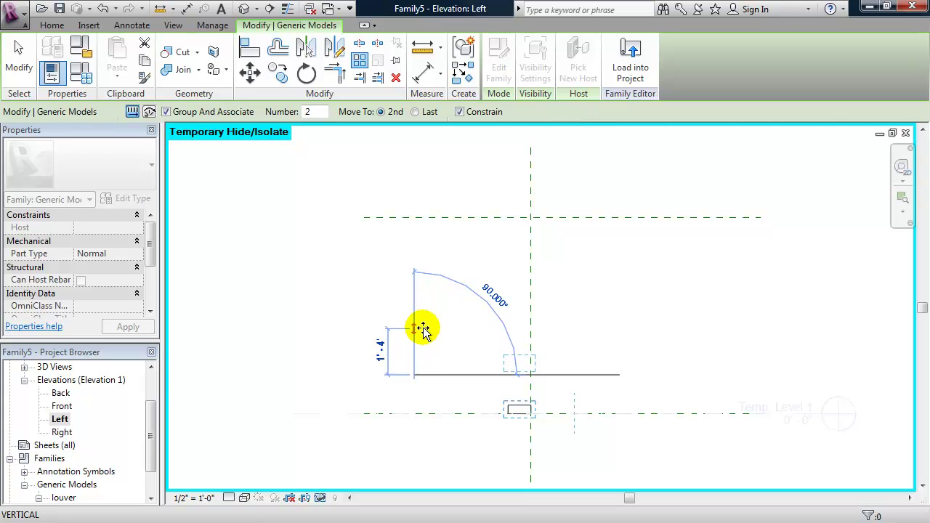
{"action": "left_click", "coordinate": [423, 328]}
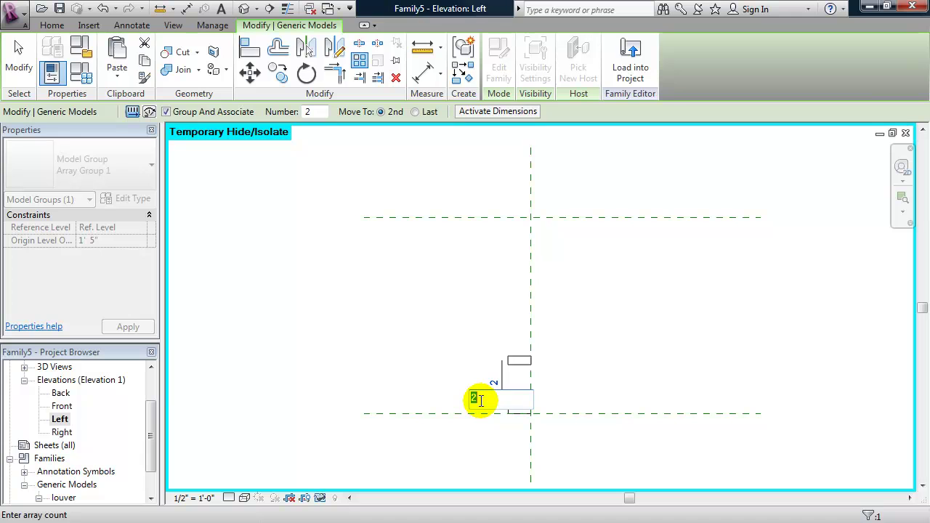
{"action": "type", "text": "3"}
{"action": "key", "text": "Return"}
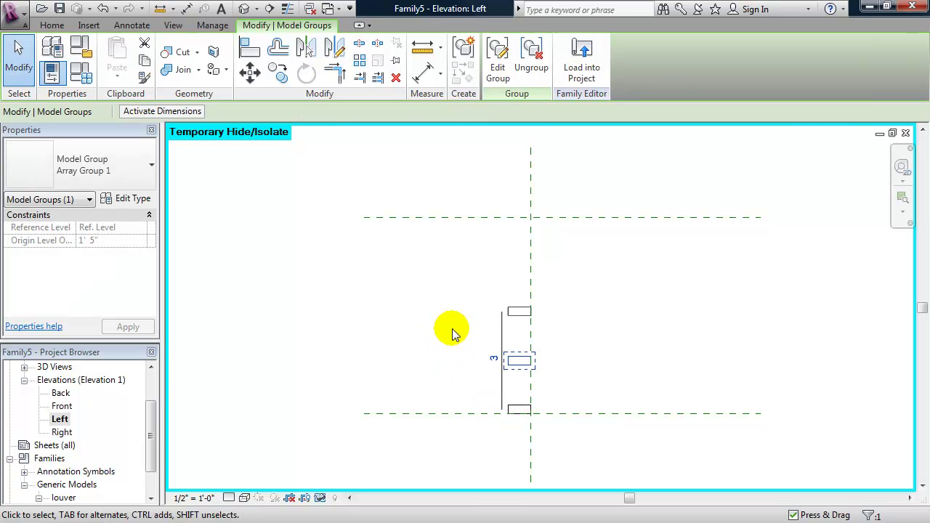
- Add a family parameter named System Height as an instance Length parameter grouped under Dimensions
{"action": "middle_click_drag", "start_coordinate": [461, 322], "coordinate": [459, 301]}
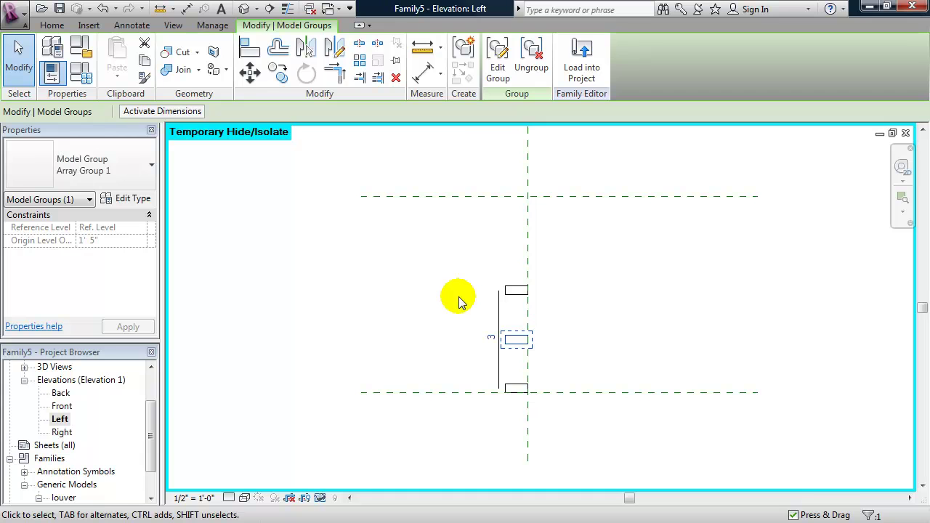
{"action": "left_click", "coordinate": [84, 74]}
{"action": "left_click_drag", "start_coordinate": [266, 77], "coordinate": [591, 119]}
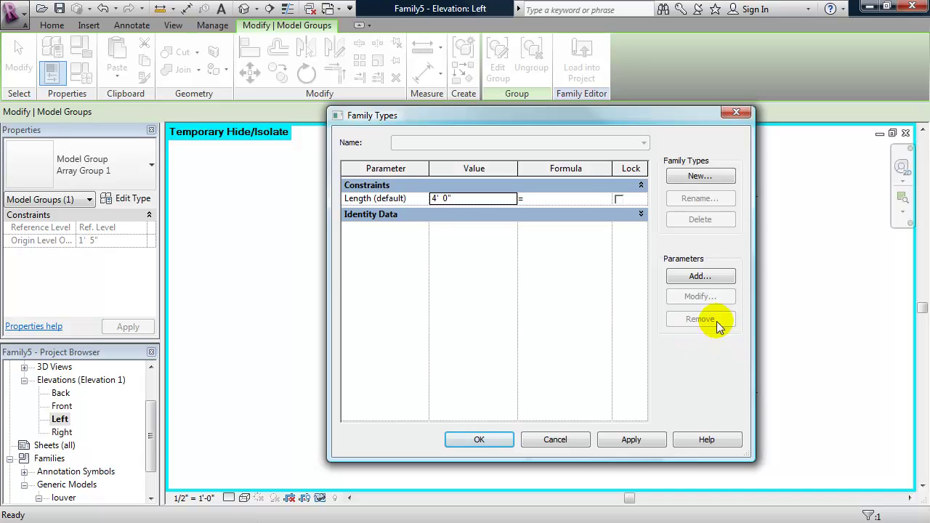
{"action": "left_click", "coordinate": [701, 278]}
{"action": "type", "text": "System Height"}
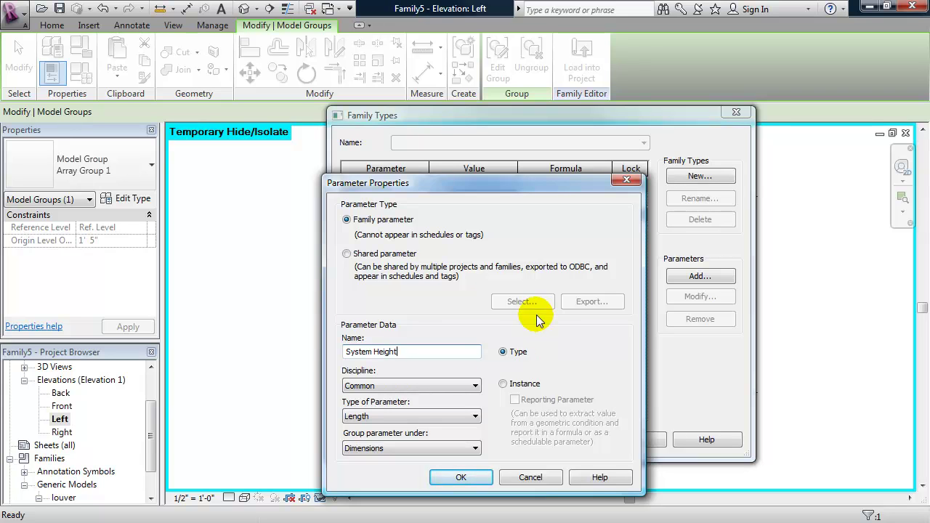
{"action": "left_click", "coordinate": [502, 384]}
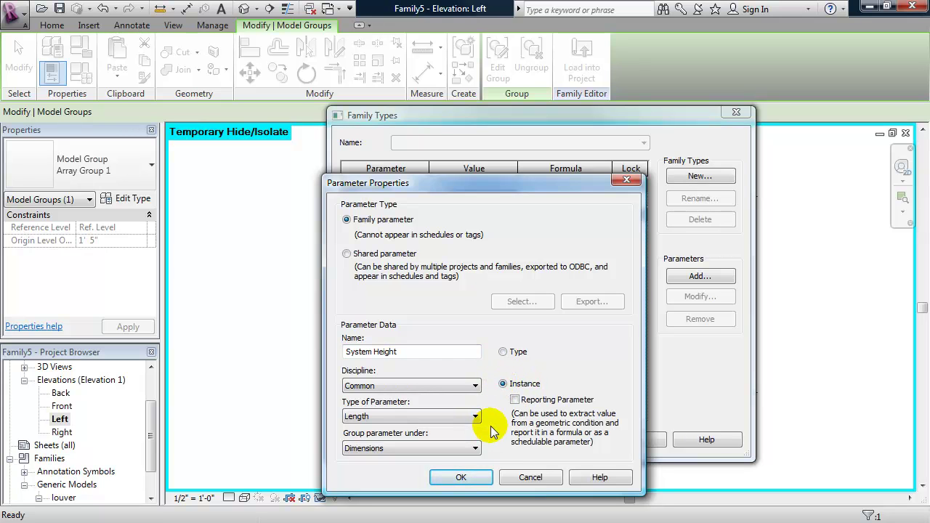
{"action": "left_click", "coordinate": [475, 478]}
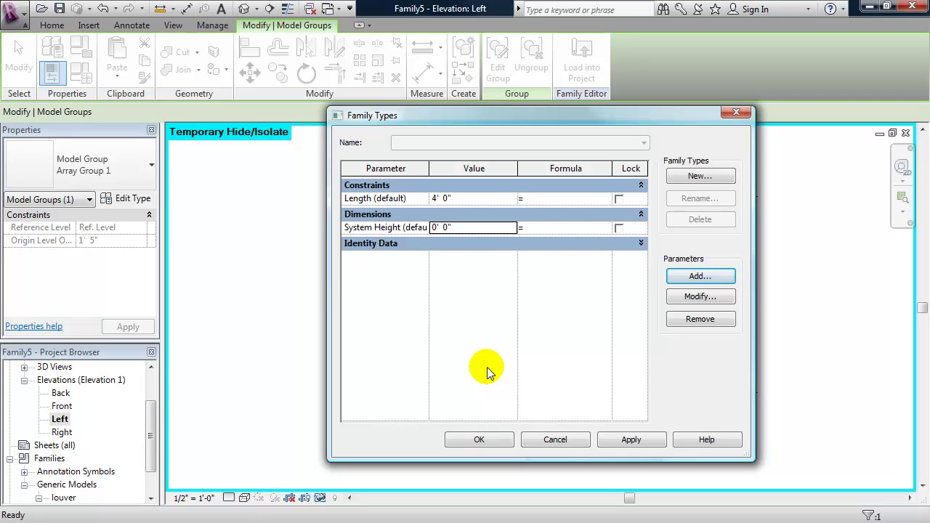
- Add a family parameter named Spacing as an instance Length parameter grouped under Dimensions
{"action": "left_click", "coordinate": [714, 276]}
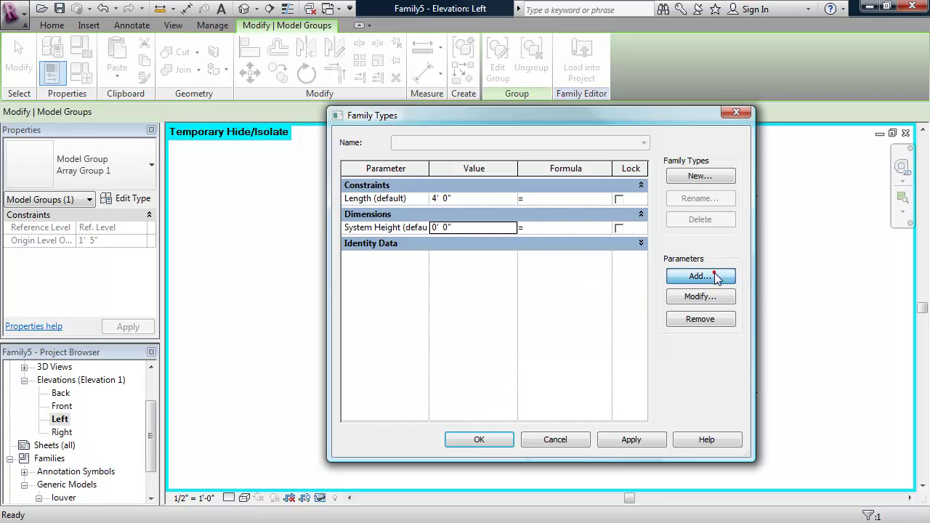
{"action": "type", "text": "S"}
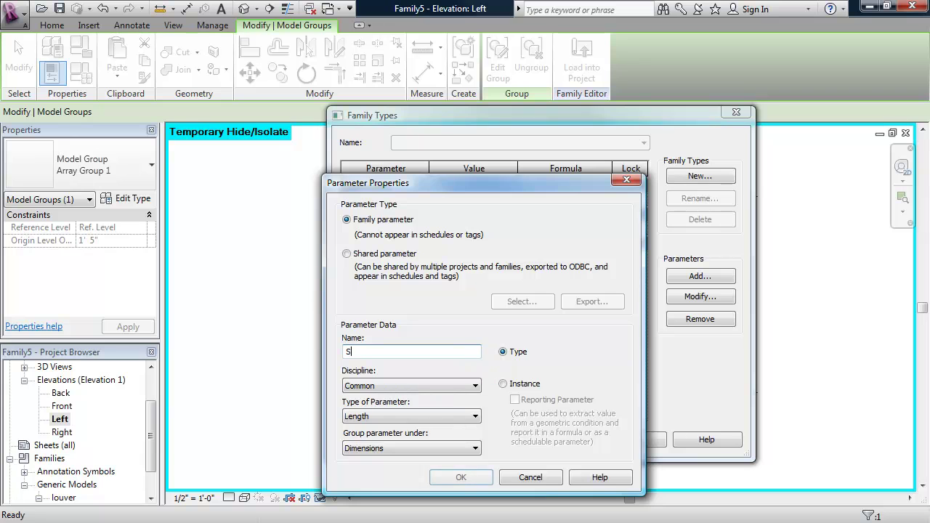
{"action": "type", "text": "pacing"}
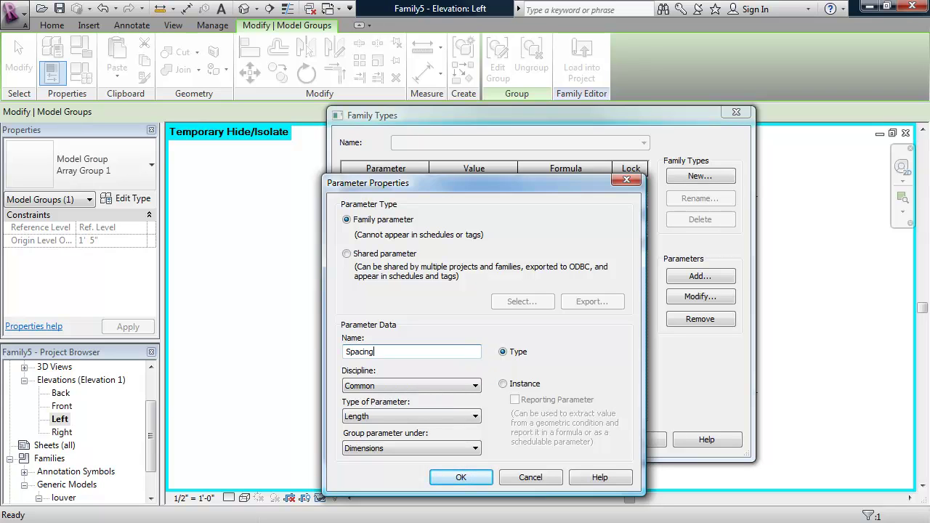
{"action": "left_click", "coordinate": [511, 382]}
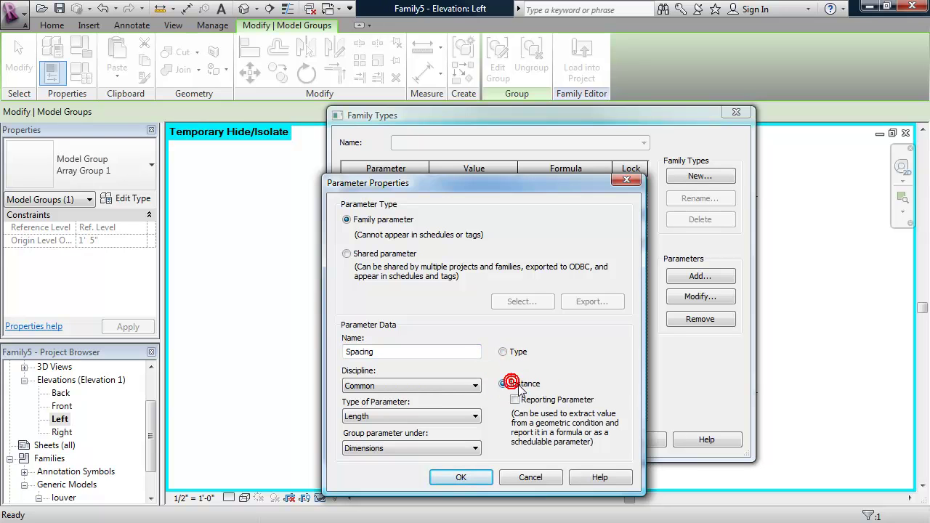
{"action": "left_click", "coordinate": [477, 479]}
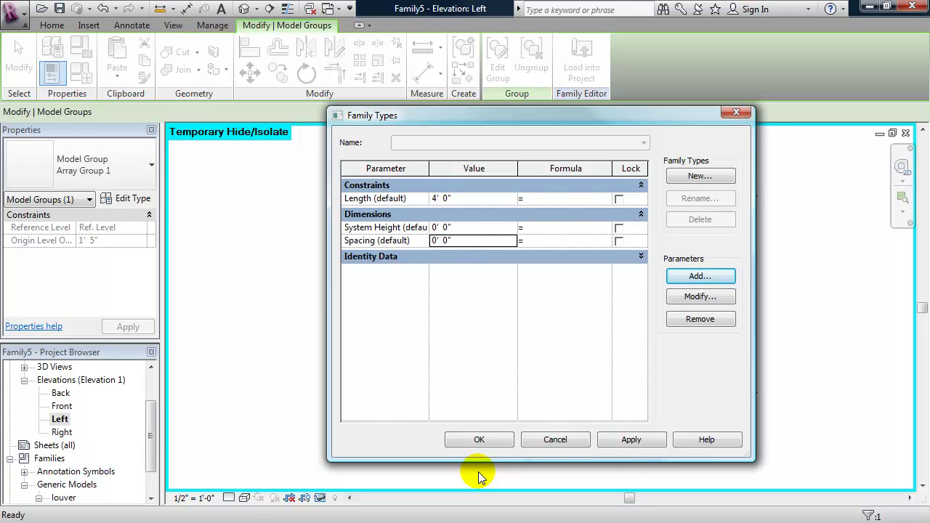
- Add an instance family parameter named Number, of type Integer and grouped under Data, and apply the new family parameters
{"action": "left_click", "coordinate": [700, 279]}
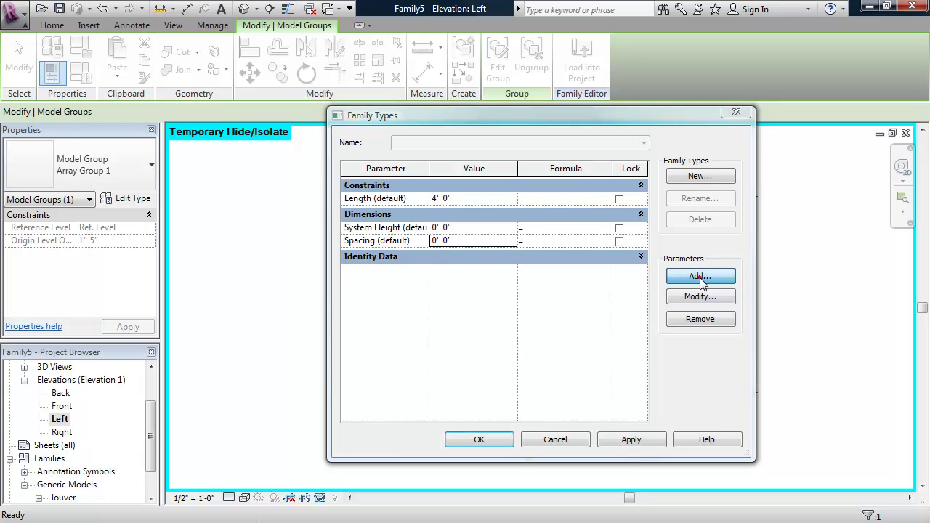
{"action": "left_click", "coordinate": [409, 353]}
{"action": "type", "text": "Number"}
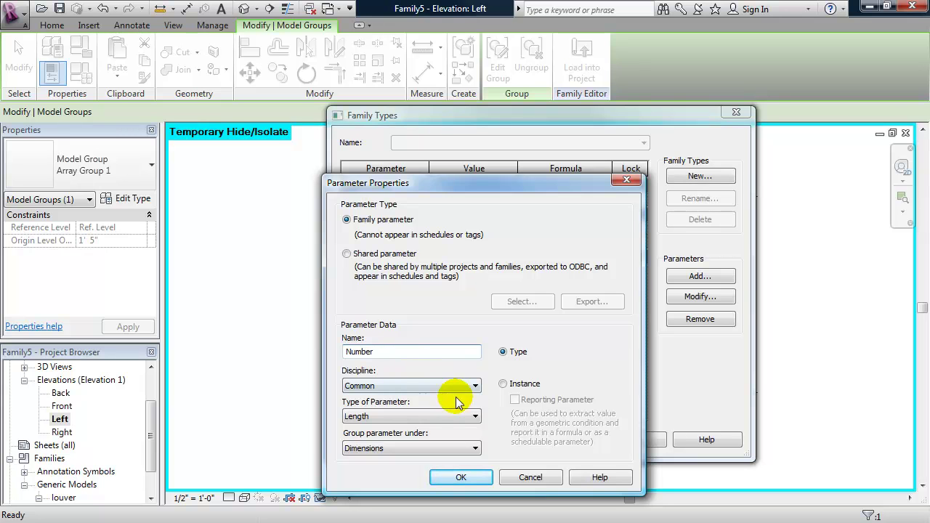
{"action": "left_click", "coordinate": [503, 383]}
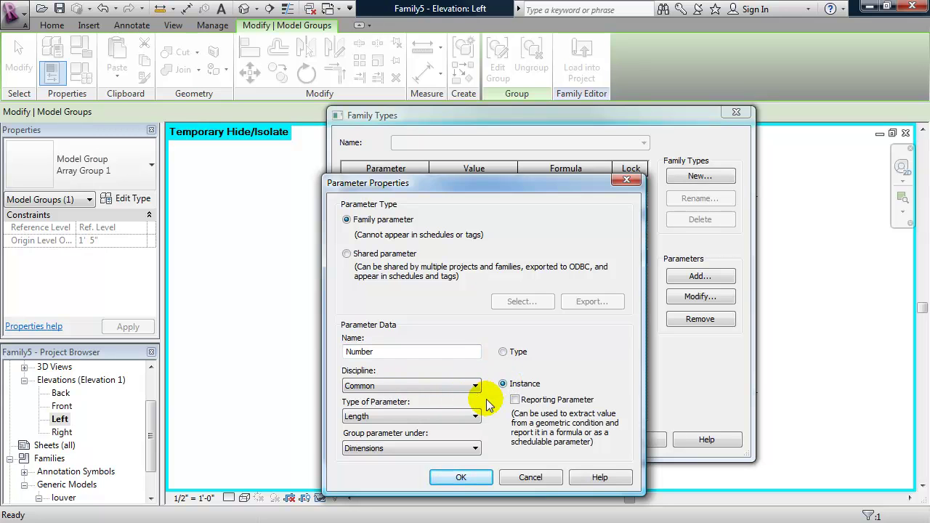
{"action": "left_click", "coordinate": [391, 425]}
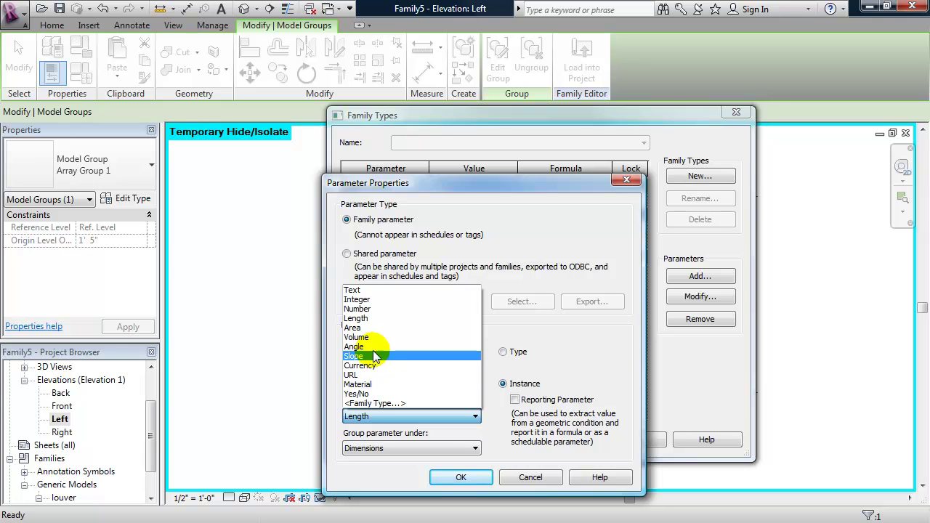
{"action": "left_click", "coordinate": [353, 300]}
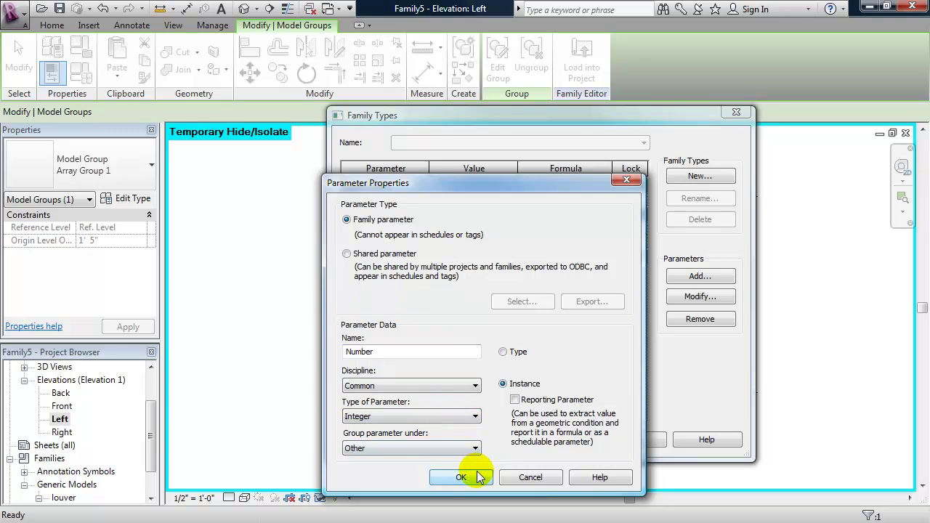
{"action": "left_click", "coordinate": [377, 449]}
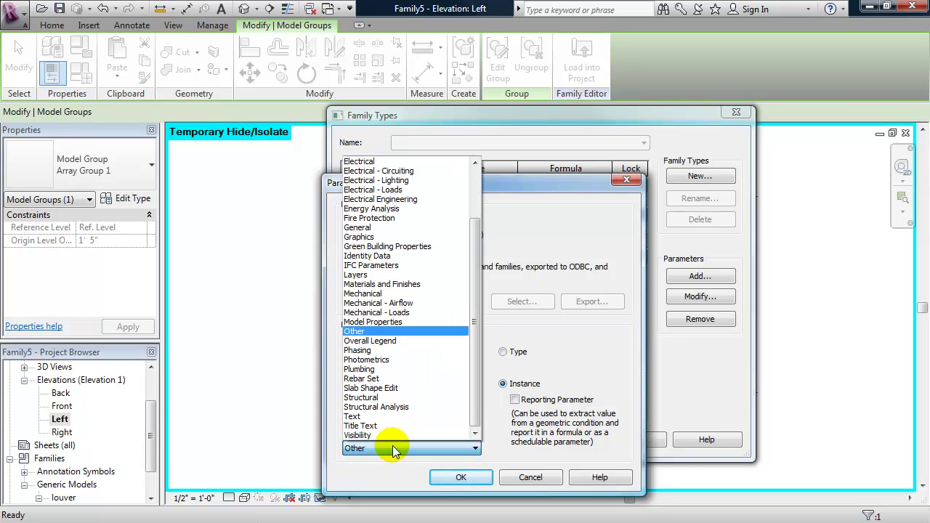
{"action": "left_click_drag", "start_coordinate": [475, 391], "coordinate": [474, 316]}
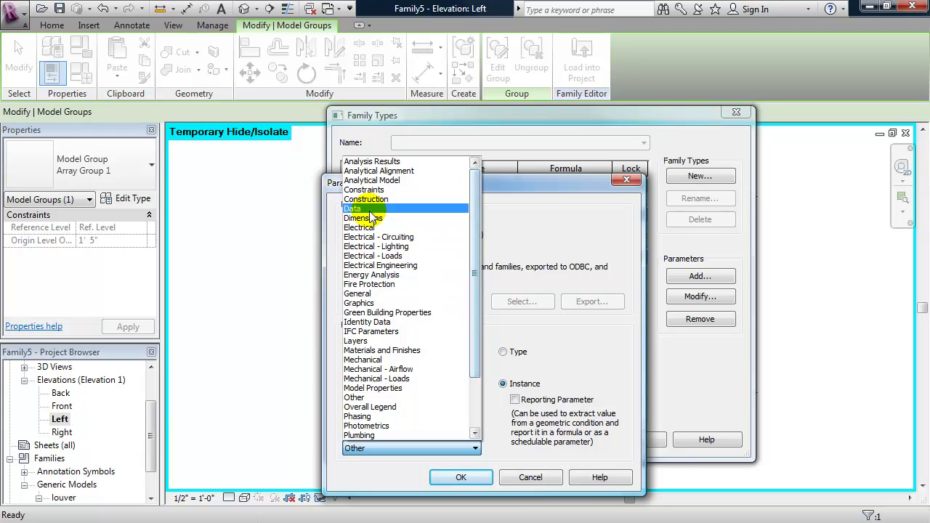
{"action": "left_click", "coordinate": [356, 209]}
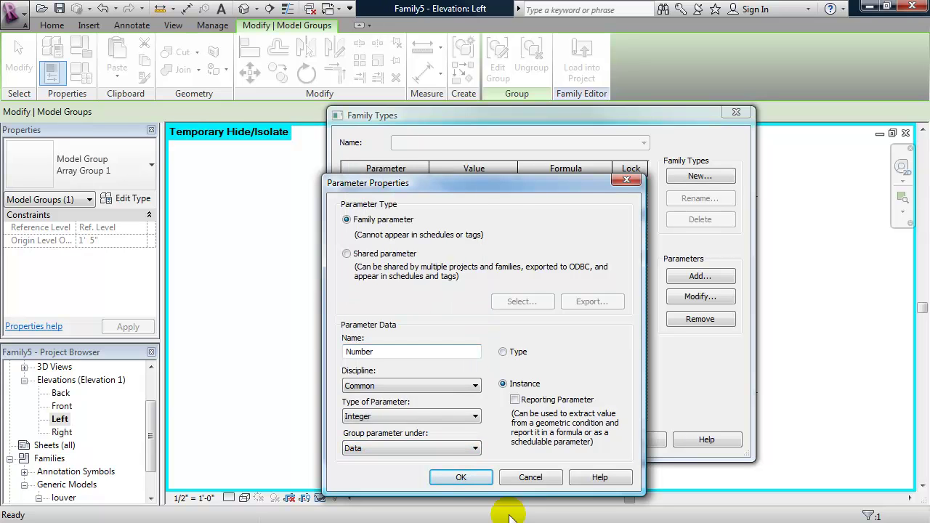
{"action": "left_click", "coordinate": [449, 482]}
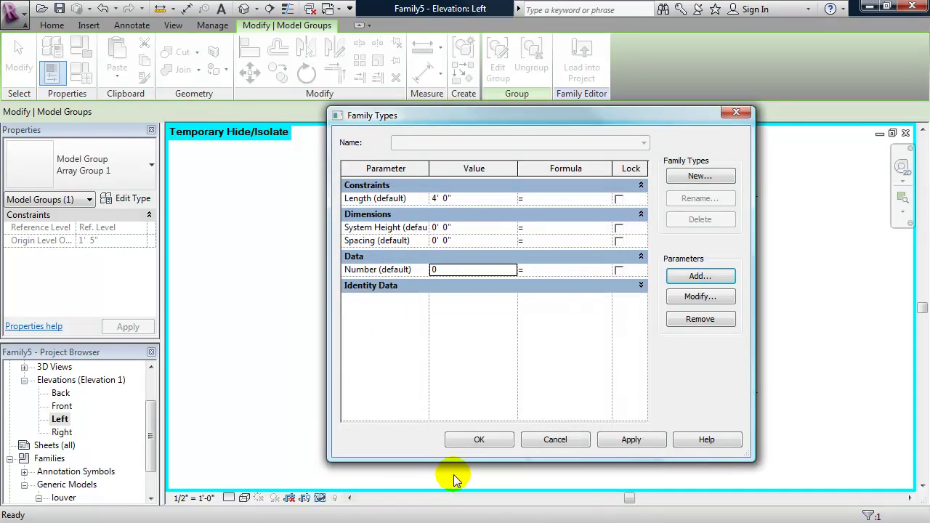
{"action": "left_click", "coordinate": [474, 440]}
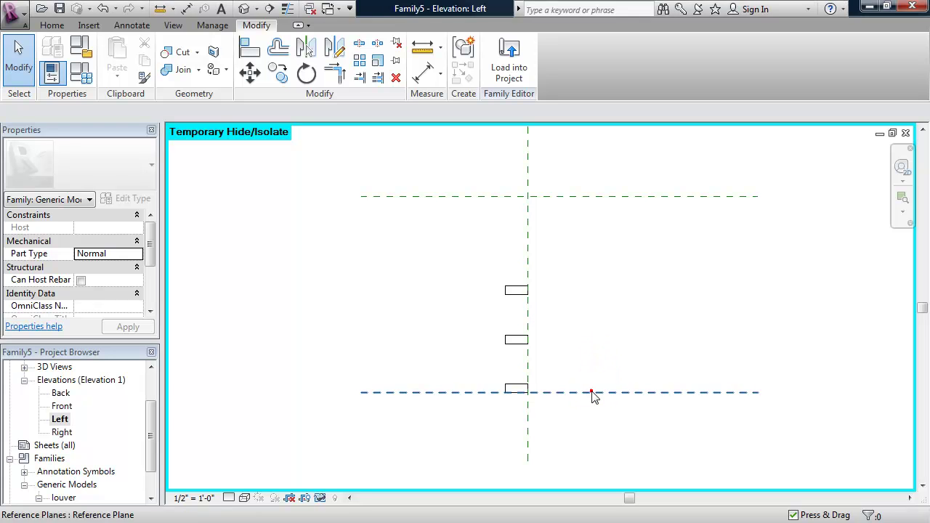
- Place an aligned dimension between the two horizontal reference planes, just beside the louvers
{"action": "key", "text": "d"}
{"action": "key", "text": "i"}
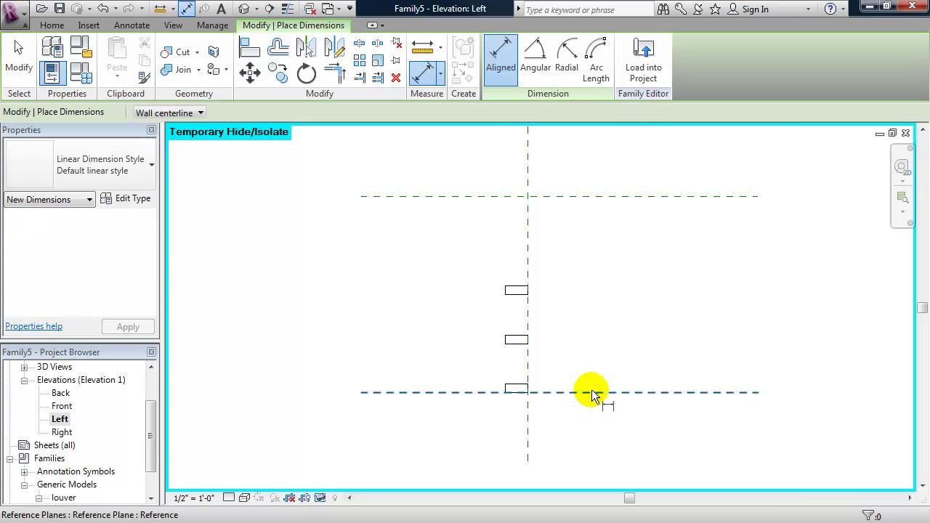
{"action": "left_click", "coordinate": [591, 391]}
{"action": "left_click", "coordinate": [579, 195]}
{"action": "left_click", "coordinate": [592, 278]}
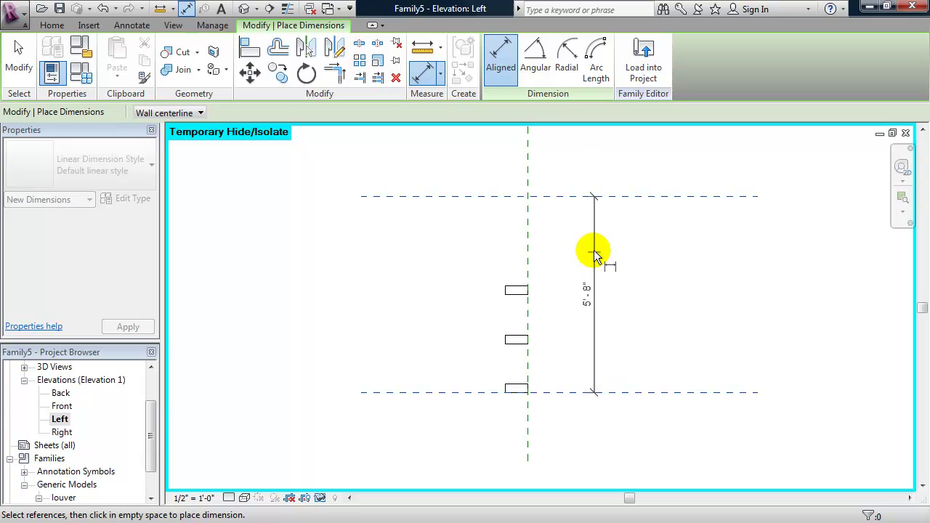
{"action": "left_click", "coordinate": [588, 240]}
{"action": "key", "text": "Escape"}
{"action": "key", "text": "Escape"}
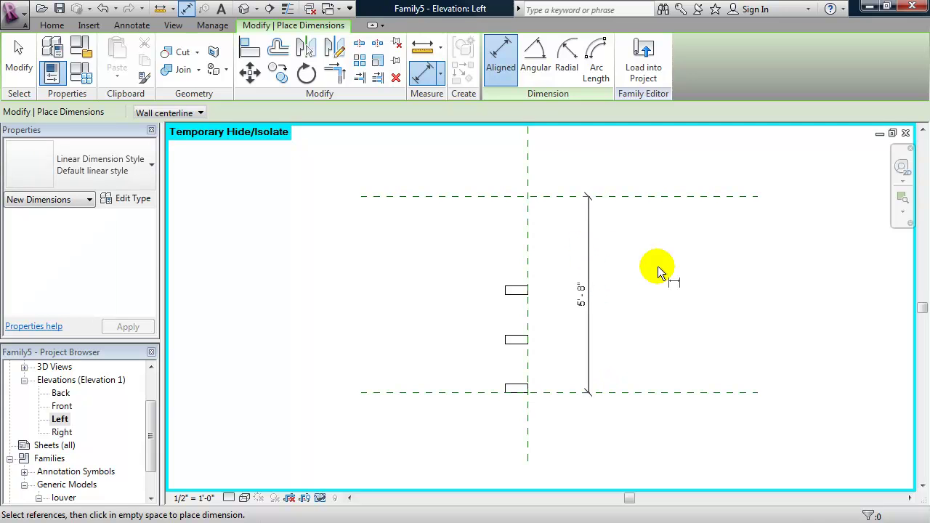
- Label the dimension between the horizontal reference planes with the System Height parameter
{"action": "left_click", "coordinate": [589, 244]}
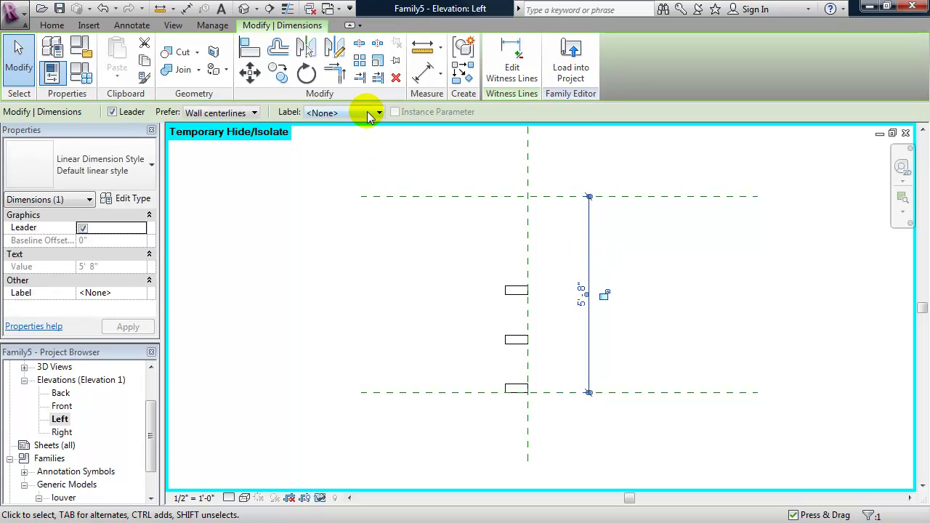
{"action": "left_click", "coordinate": [379, 112]}
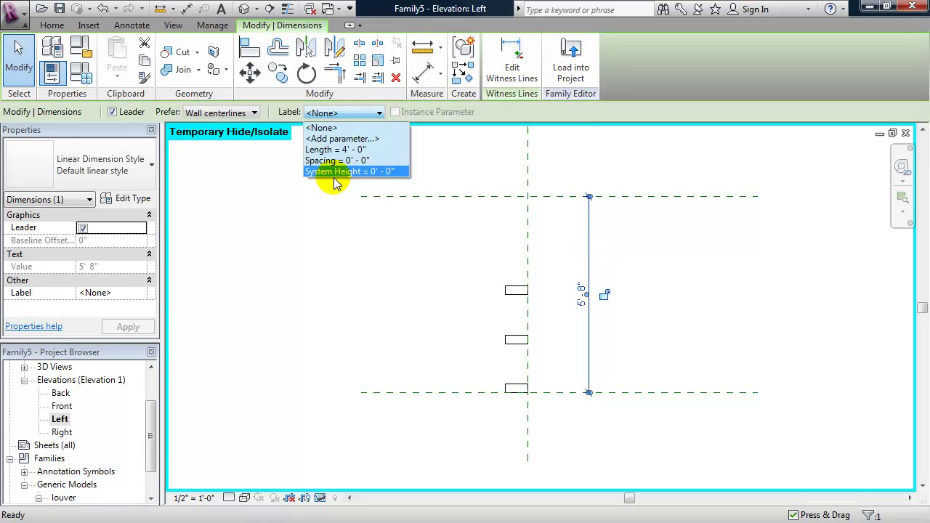
{"action": "left_click", "coordinate": [359, 173]}
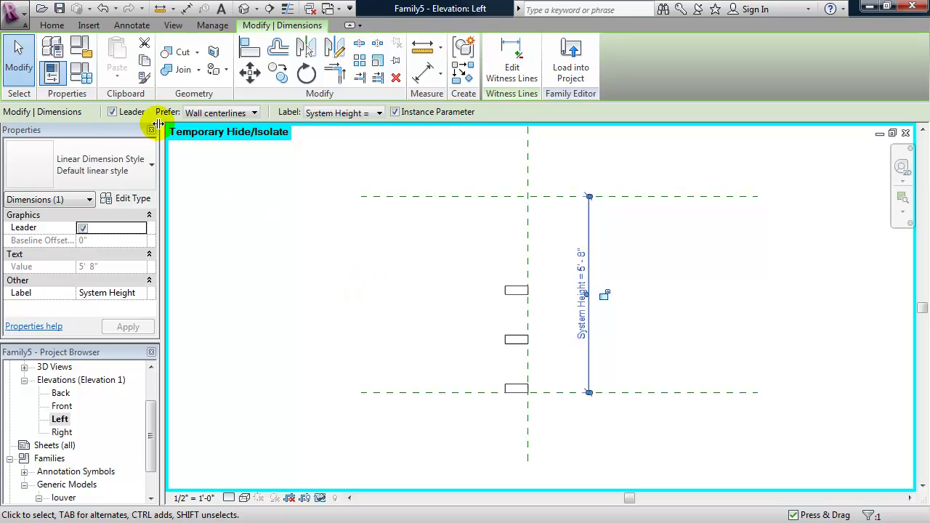
- Set the Spacing parameter's value to 6" in the family types and apply it
{"action": "left_click", "coordinate": [82, 75]}
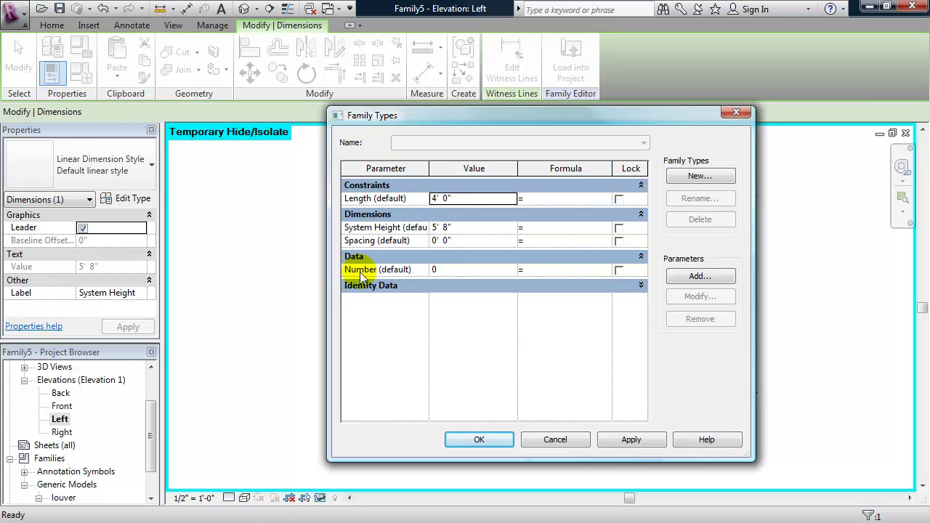
{"action": "left_click", "coordinate": [457, 240]}
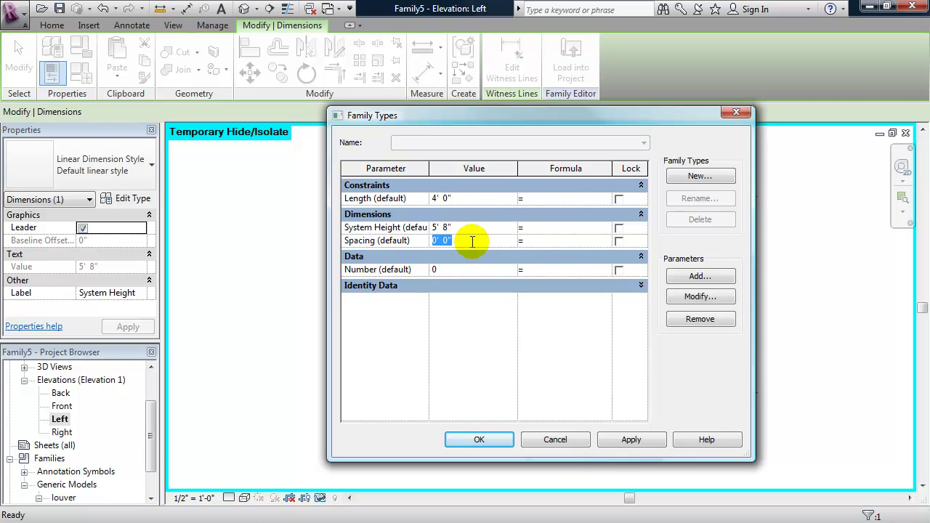
{"action": "type", "text": "6"}
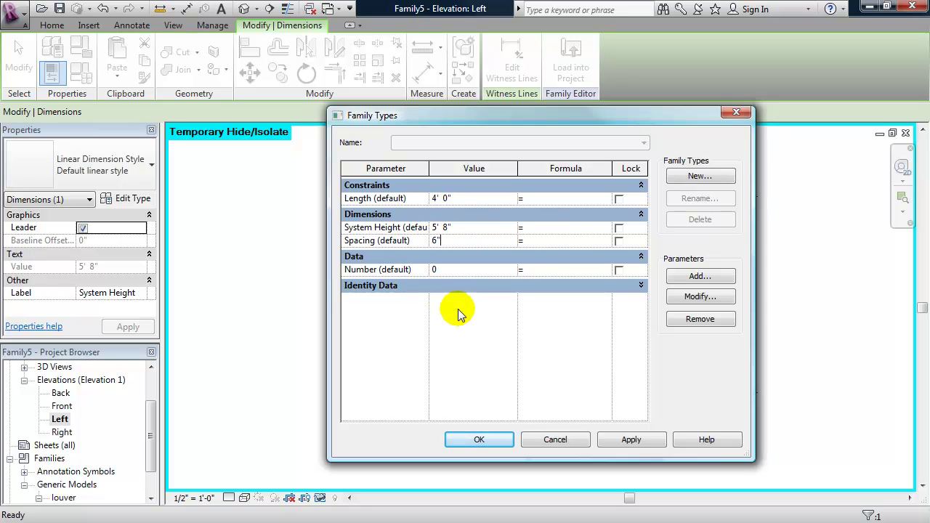
{"action": "left_click", "coordinate": [492, 440]}
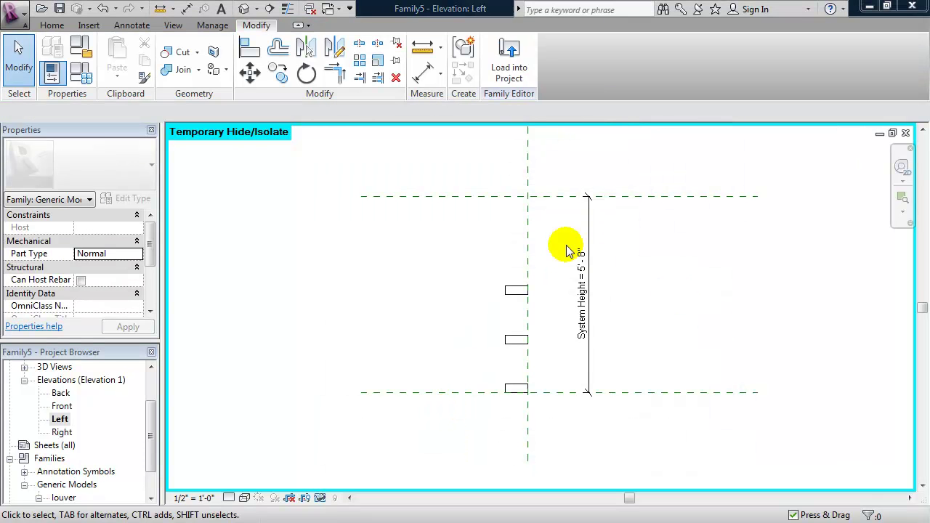
- Give the Number parameter the formula System Height/Spacing and apply it
{"action": "left_click", "coordinate": [82, 76]}
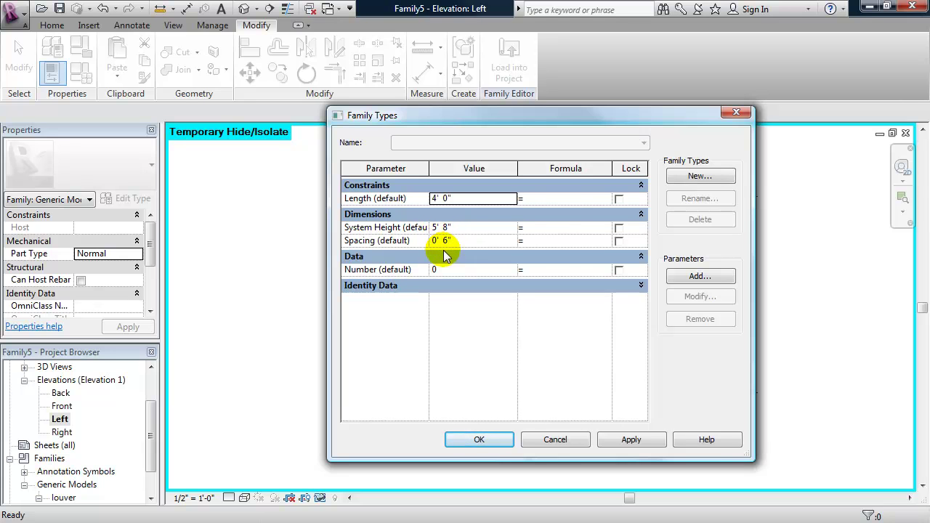
{"action": "left_click", "coordinate": [539, 270]}
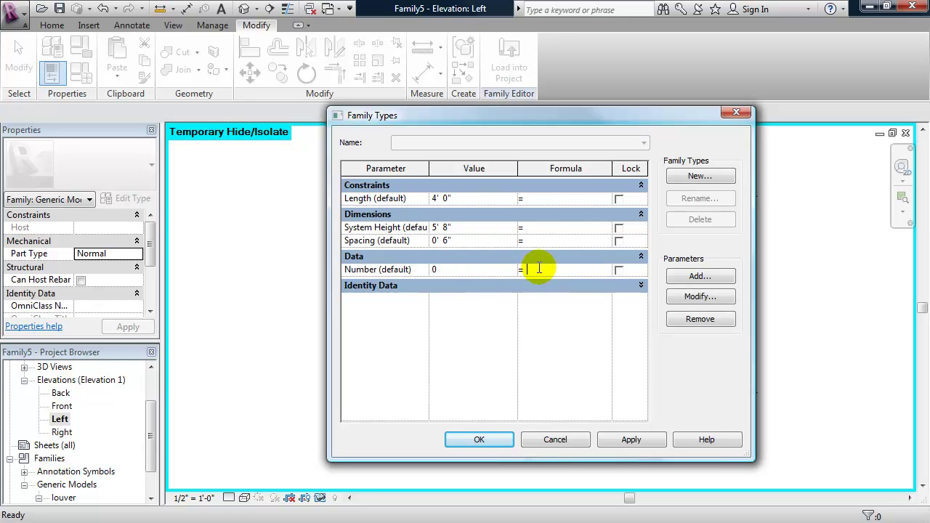
{"action": "type", "text": "System Height/"}
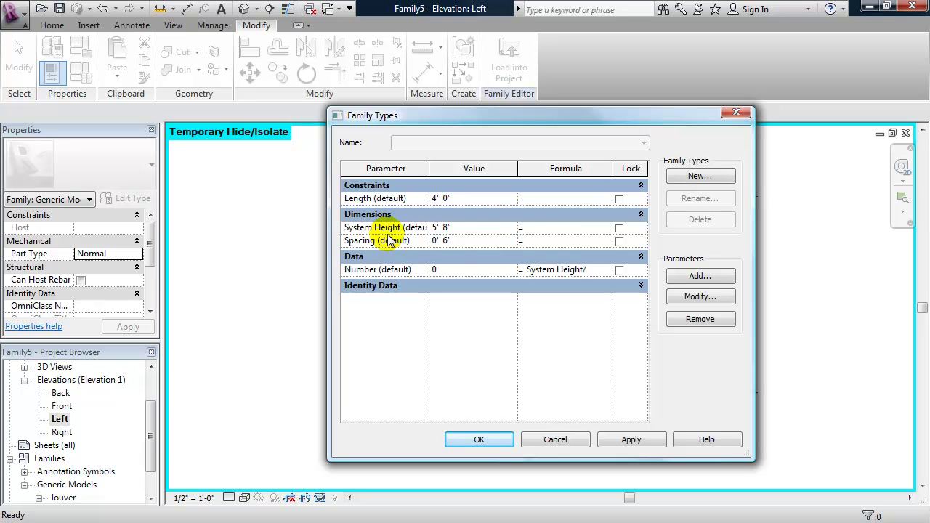
{"action": "type", "text": "cing"}
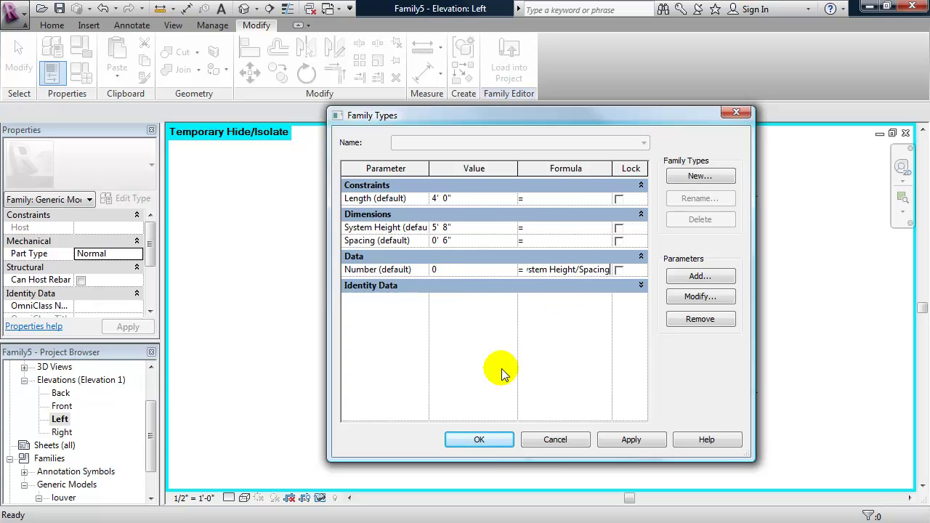
{"action": "left_click", "coordinate": [481, 442]}
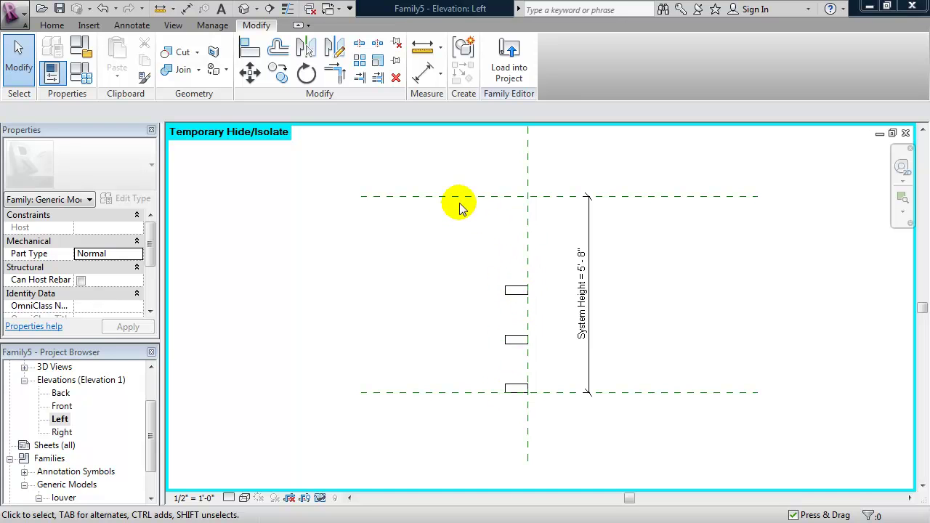
- Align the top edge of the uppermost louver to the upper reference plane and lock the alignment
{"action": "left_click", "coordinate": [472, 282]}
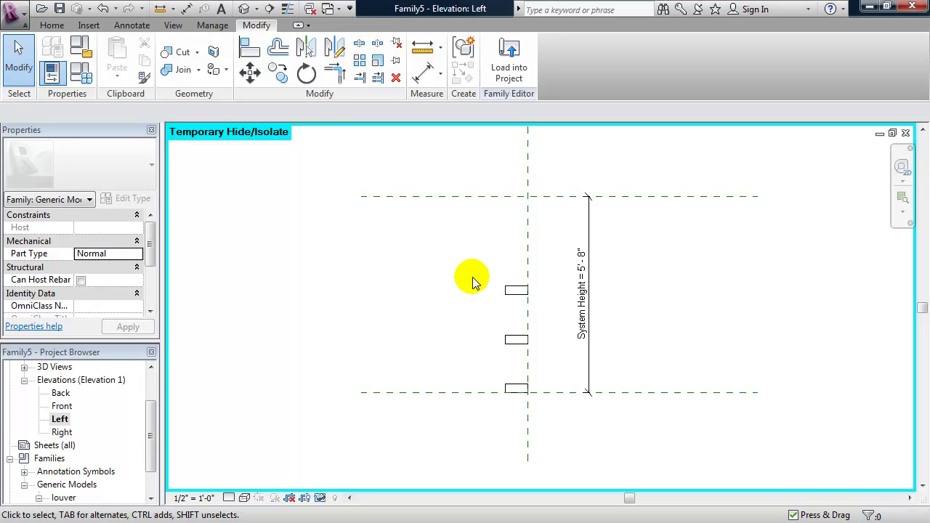
{"action": "key", "text": "a"}
{"action": "key", "text": "l"}
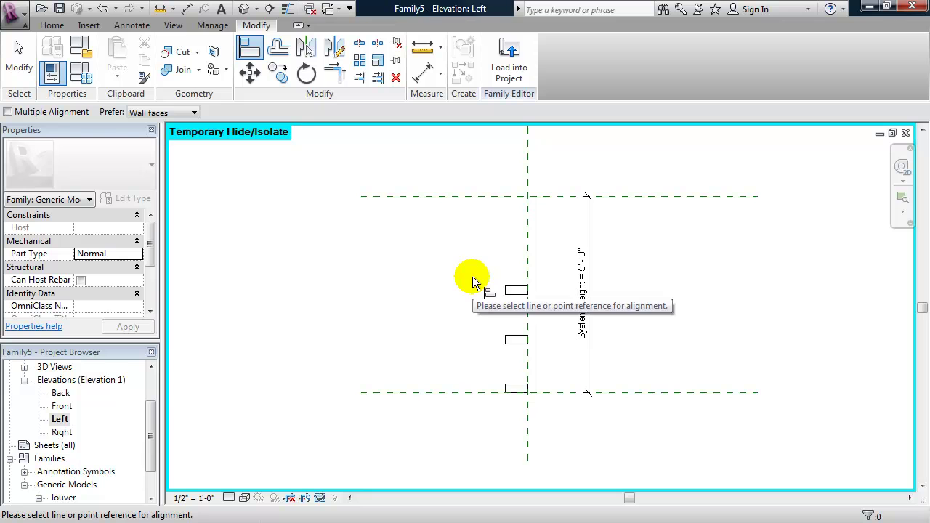
{"action": "left_click", "coordinate": [497, 196]}
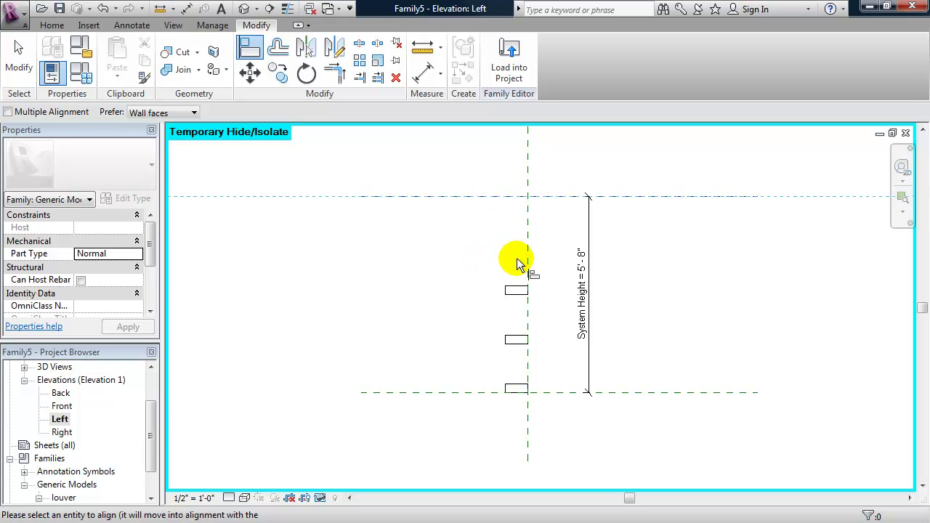
{"action": "left_click", "coordinate": [516, 285]}
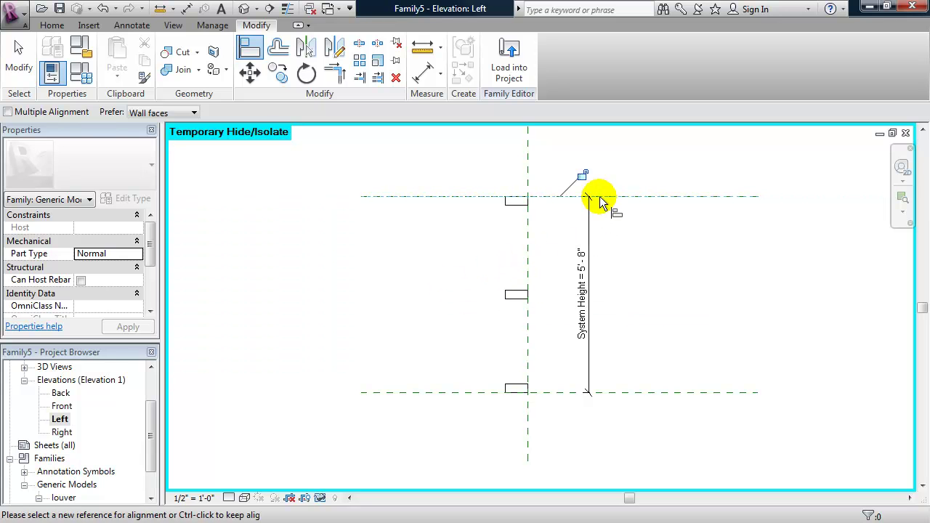
{"action": "left_click", "coordinate": [583, 175]}
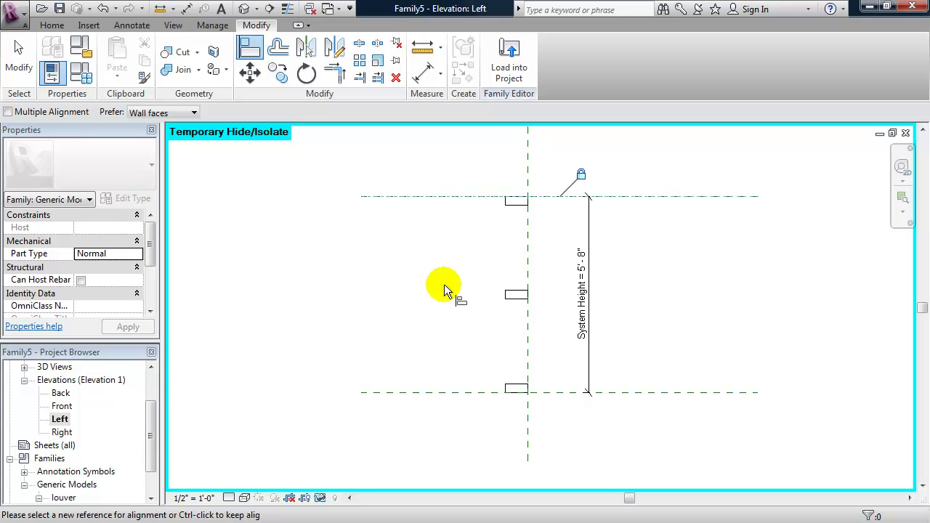
{"action": "key", "text": "Escape"}
{"action": "key", "text": "Escape"}
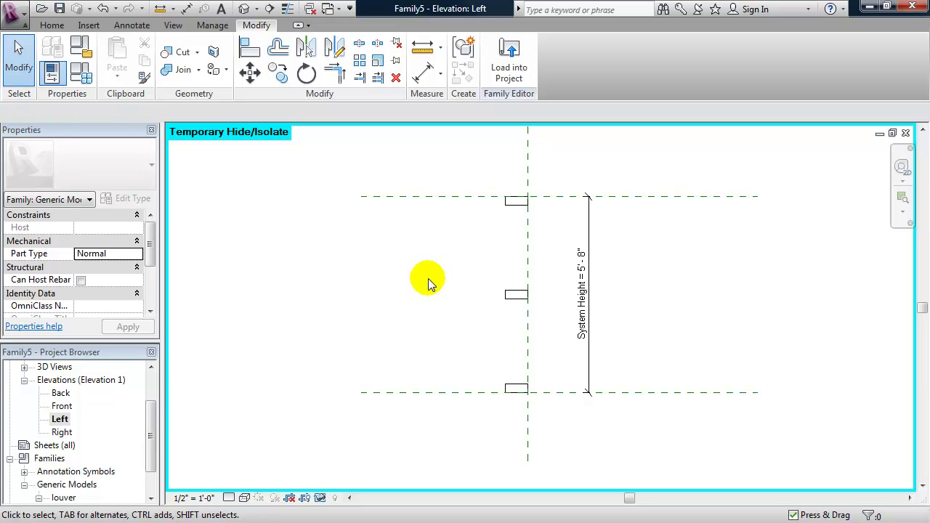
- Set the System Height parameter to 6'6" in the family types and accept the change
{"action": "left_click", "coordinate": [80, 73]}
{"action": "left_click", "coordinate": [465, 227]}
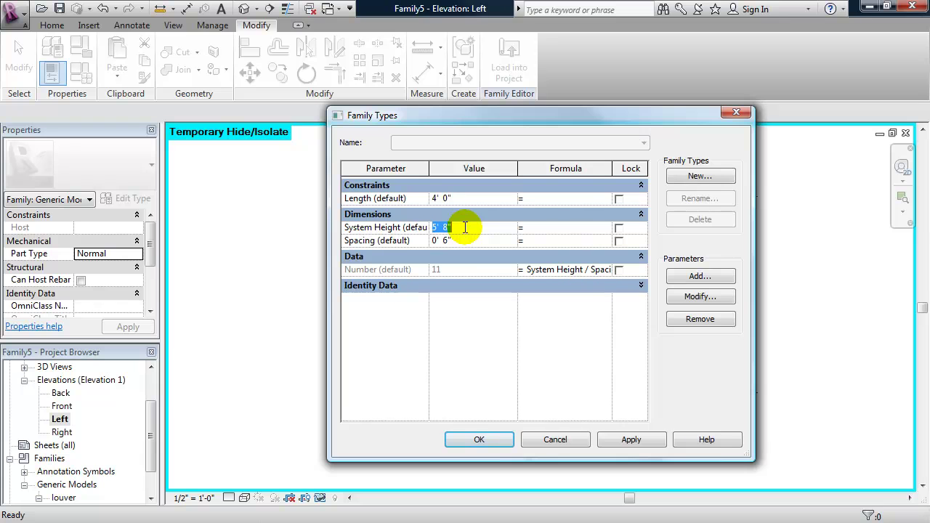
{"action": "type", "text": "6'6"}
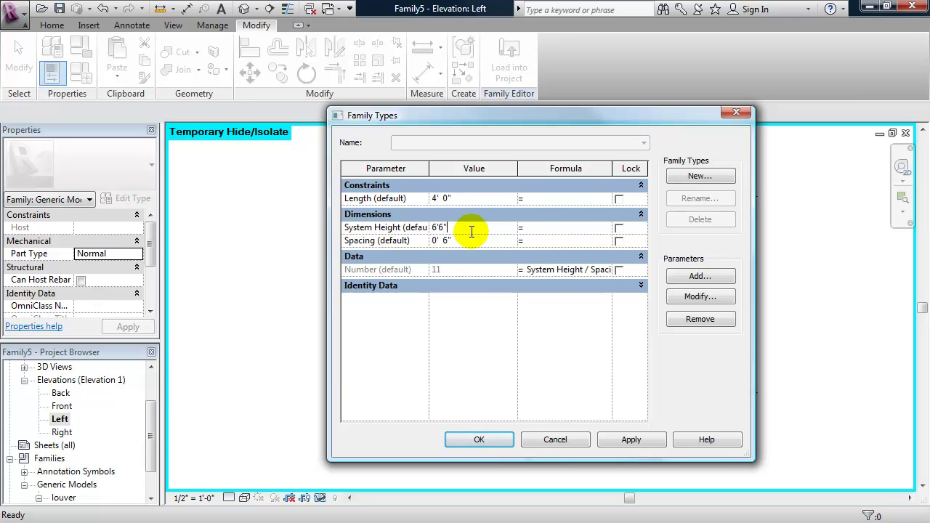
{"action": "left_click", "coordinate": [494, 439]}
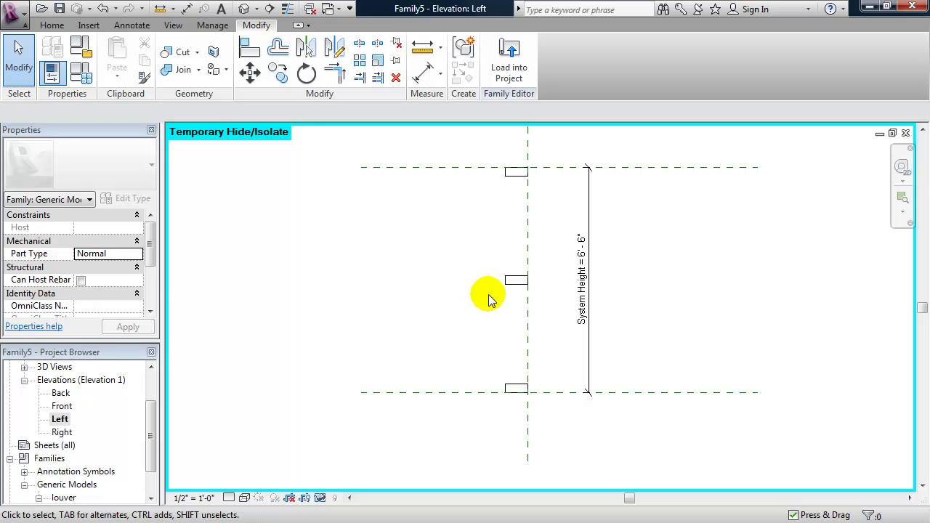
- Turn off Append To End for the louver array and label its count with the Number parameter
{"action": "left_click", "coordinate": [516, 279]}
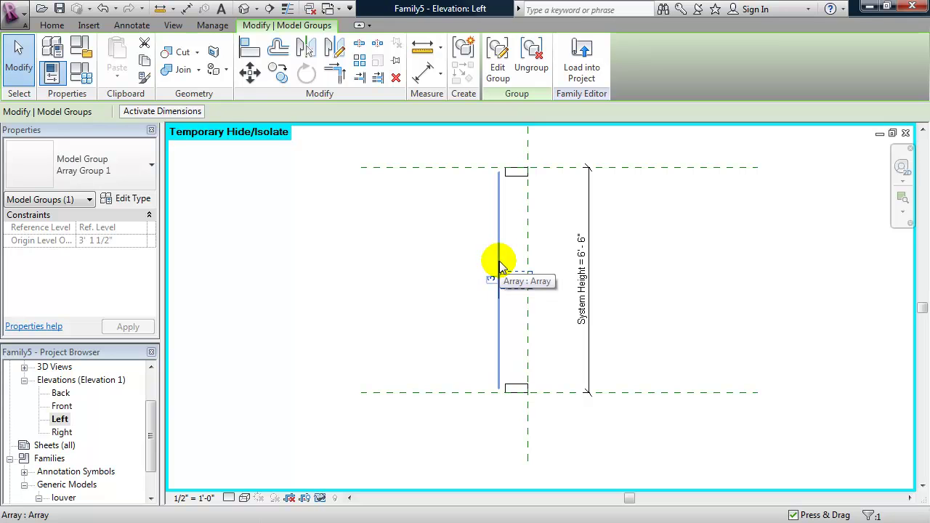
{"action": "left_click", "coordinate": [499, 266]}
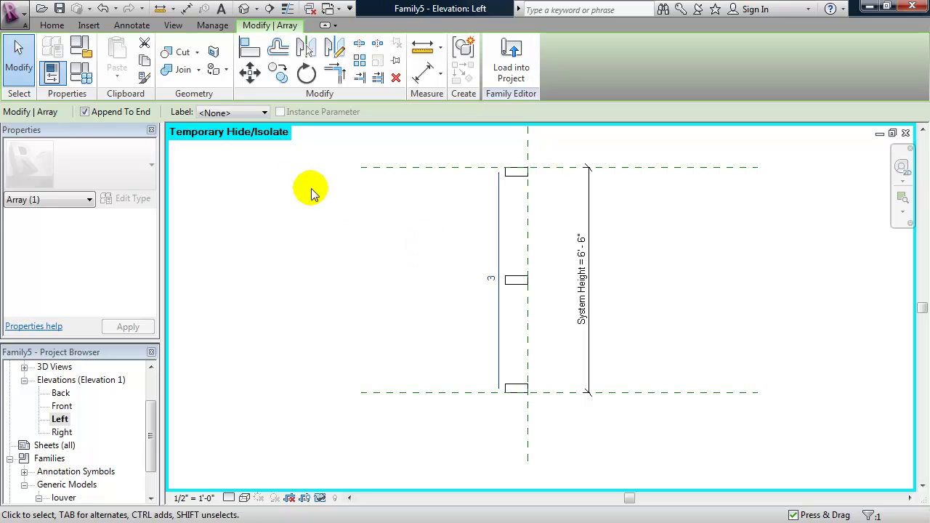
{"action": "left_click", "coordinate": [85, 113]}
{"action": "left_click", "coordinate": [84, 113]}
{"action": "left_click", "coordinate": [244, 115]}
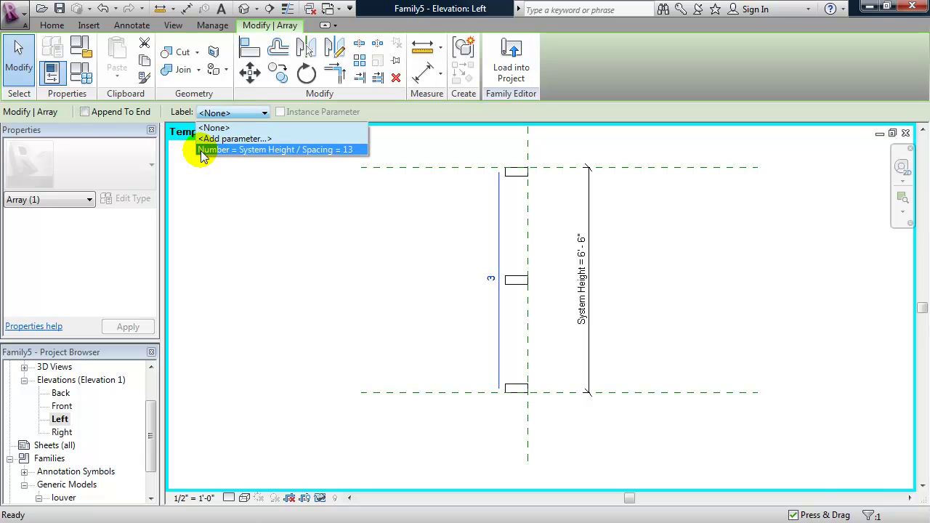
{"action": "left_click", "coordinate": [335, 149]}
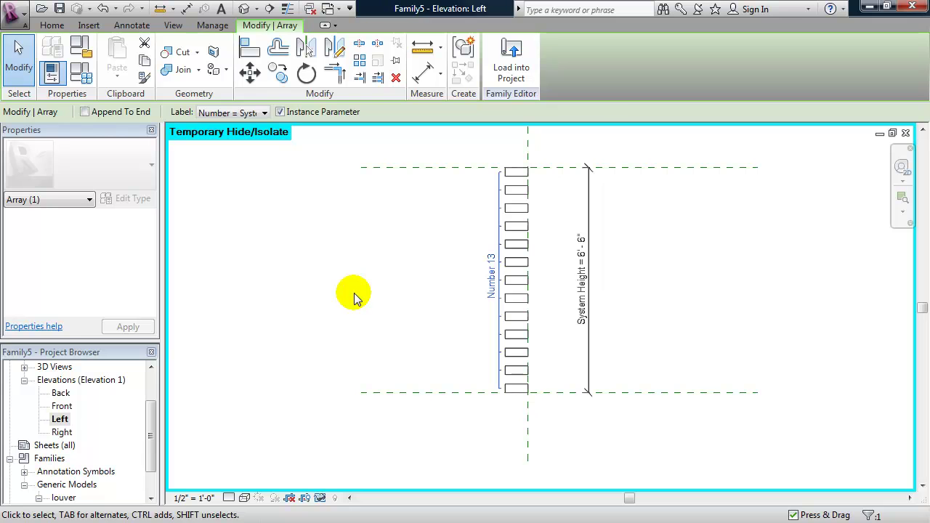
{"action": "middle_click_drag", "start_coordinate": [369, 288], "coordinate": [378, 305]}
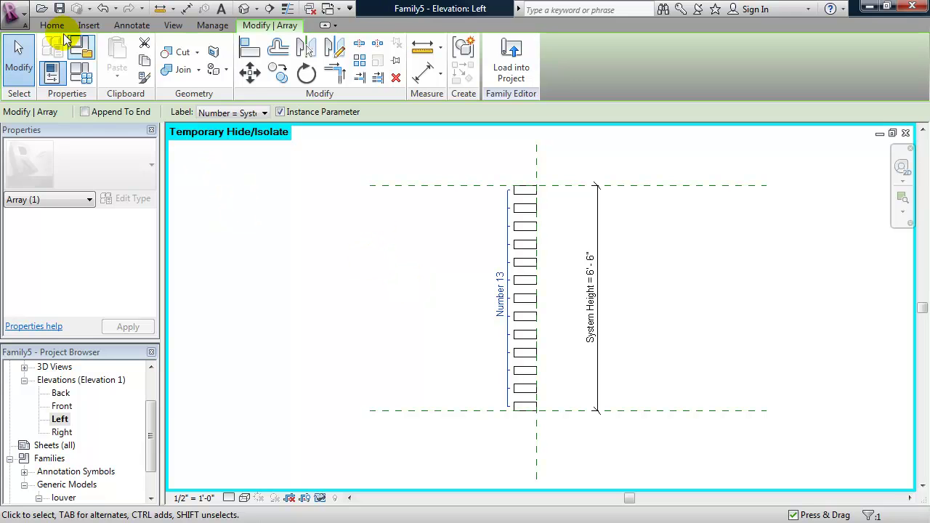
- Save the family as "louver system" in the Video folder
{"action": "left_click", "coordinate": [22, 10]}
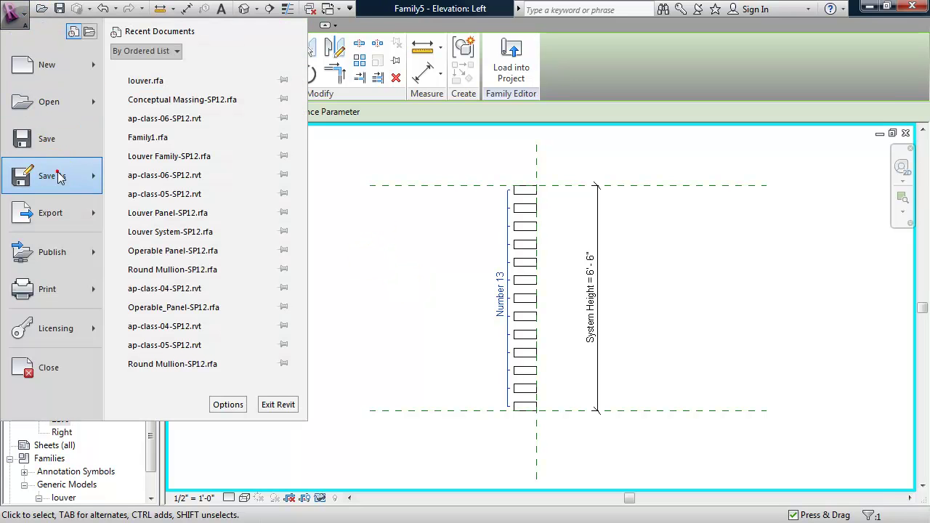
{"action": "mouse_move", "coordinate": [63, 177]}
{"action": "left_click", "coordinate": [193, 122]}
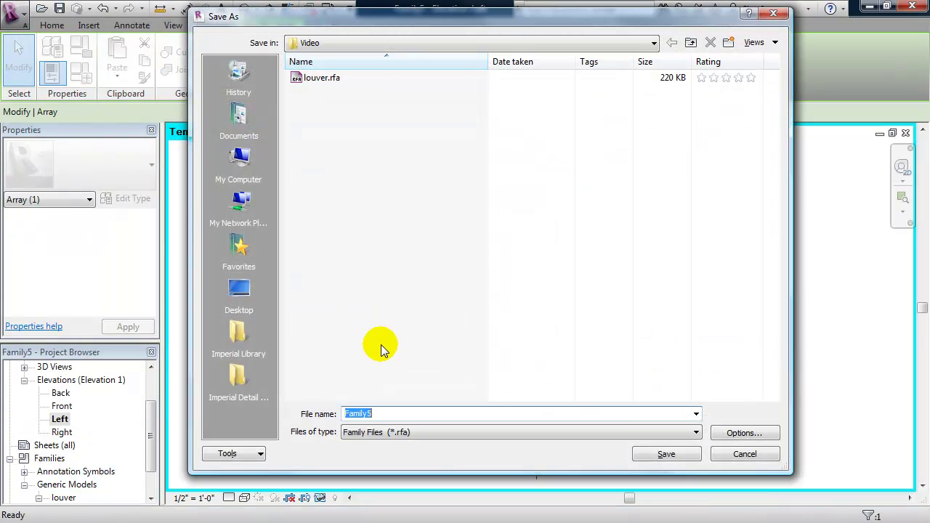
{"action": "type", "text": "louv"}
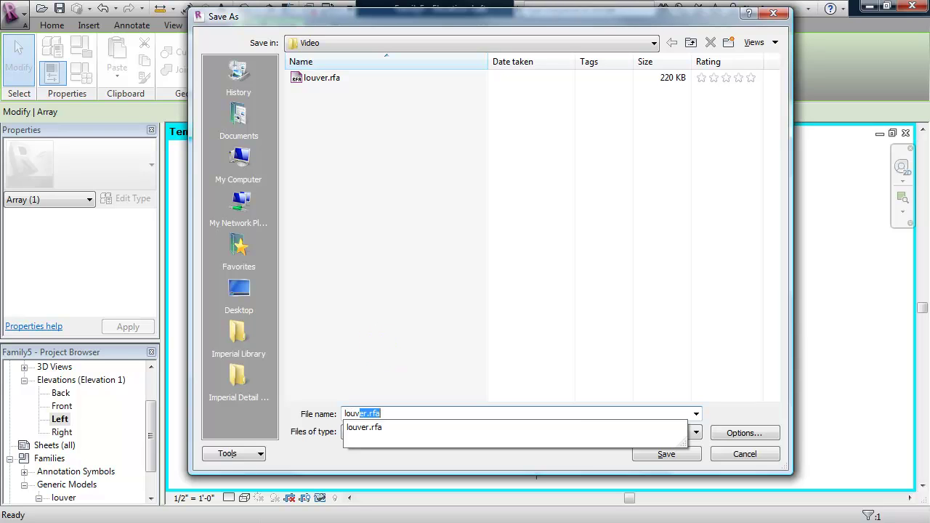
{"action": "type", "text": "er system"}
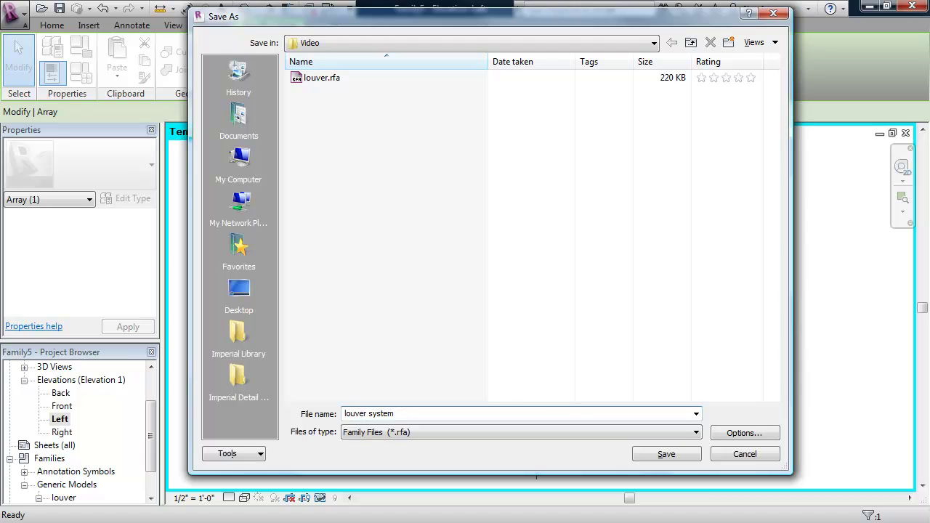
{"action": "left_click", "coordinate": [666, 454]}
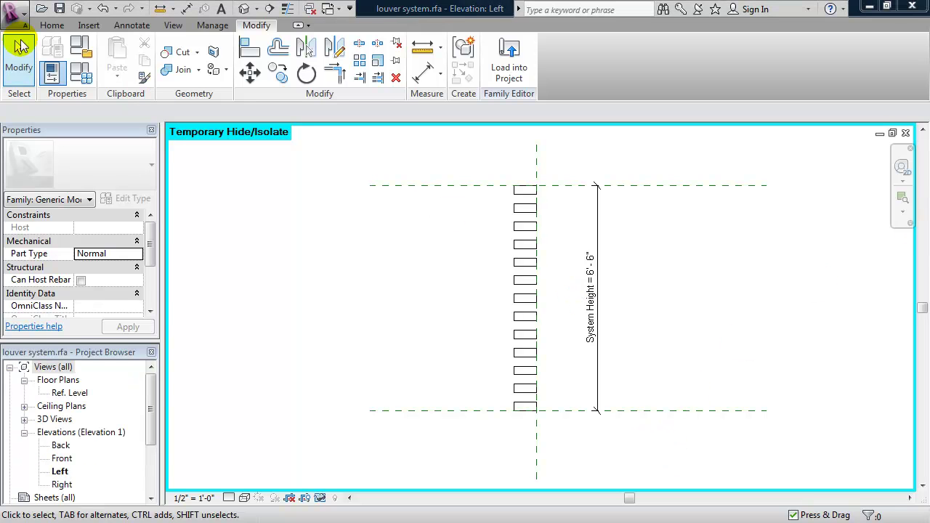
- Create a new family from the Curtain Wall Panel.rft template
{"action": "left_click", "coordinate": [13, 10]}
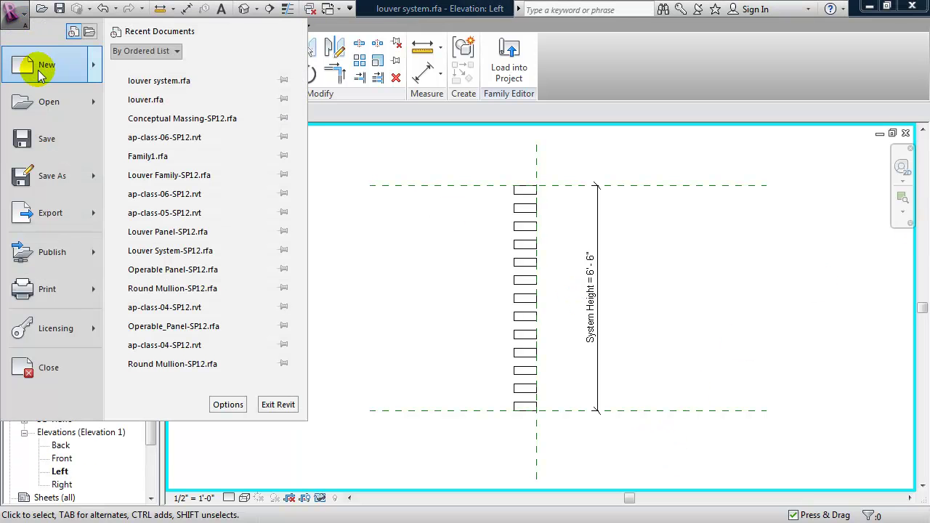
{"action": "mouse_move", "coordinate": [38, 70]}
{"action": "left_click", "coordinate": [152, 116]}
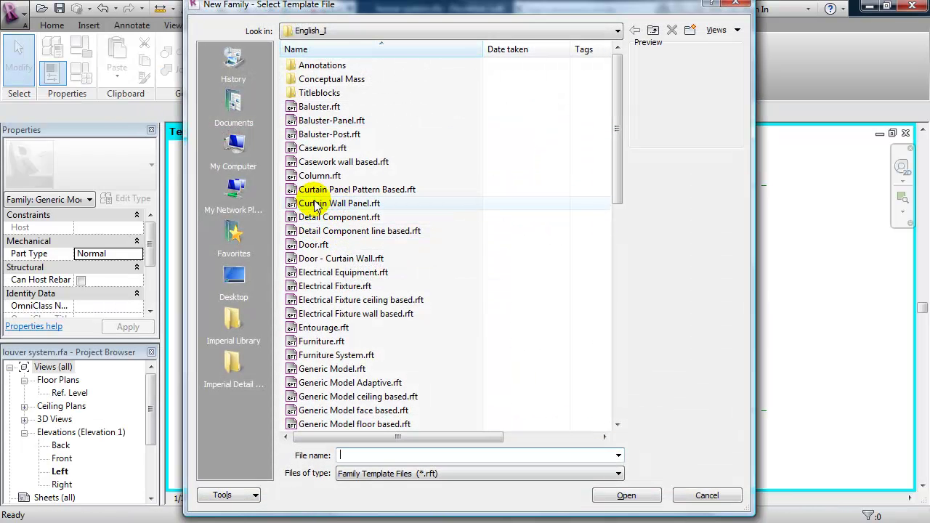
{"action": "left_click", "coordinate": [337, 204]}
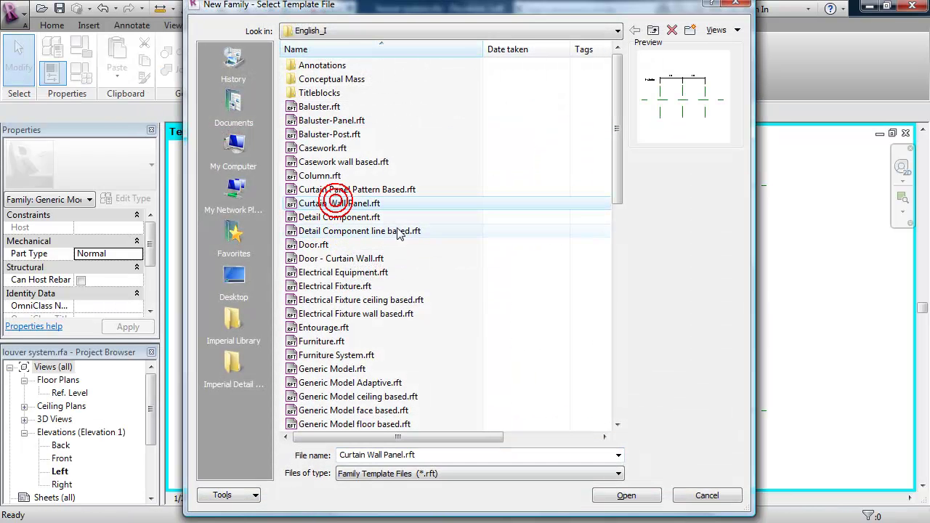
{"action": "left_click", "coordinate": [614, 496]}
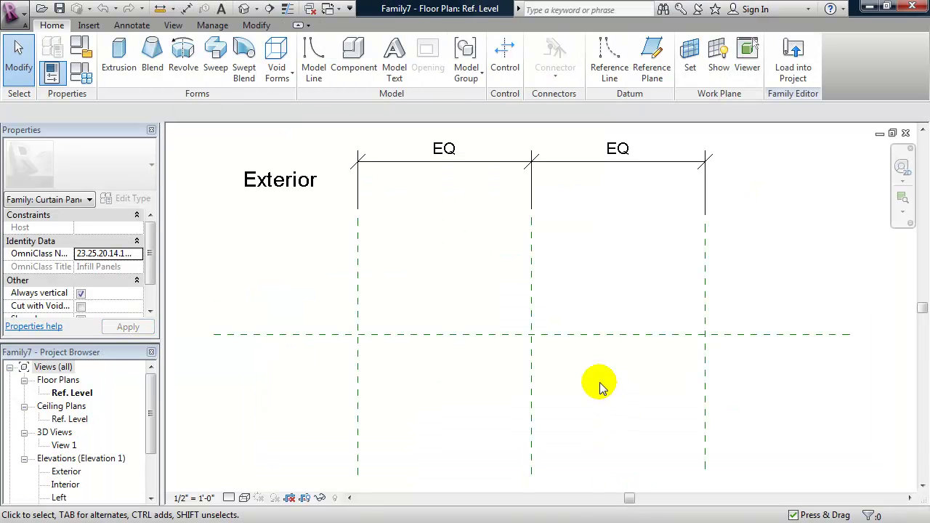
- Save the new curtain wall panel family as "louver panel" in the Video folder
{"action": "left_click", "coordinate": [13, 10]}
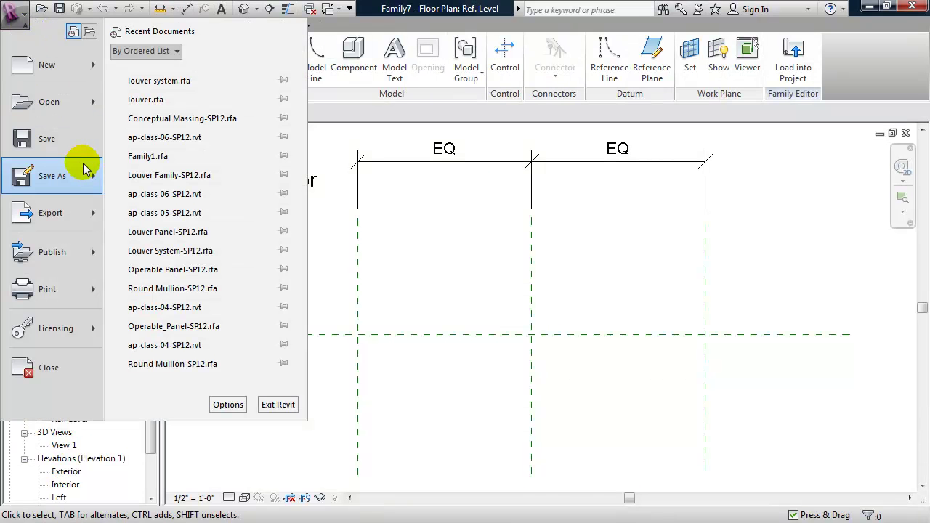
{"action": "left_click", "coordinate": [22, 173]}
{"action": "left_click", "coordinate": [187, 131]}
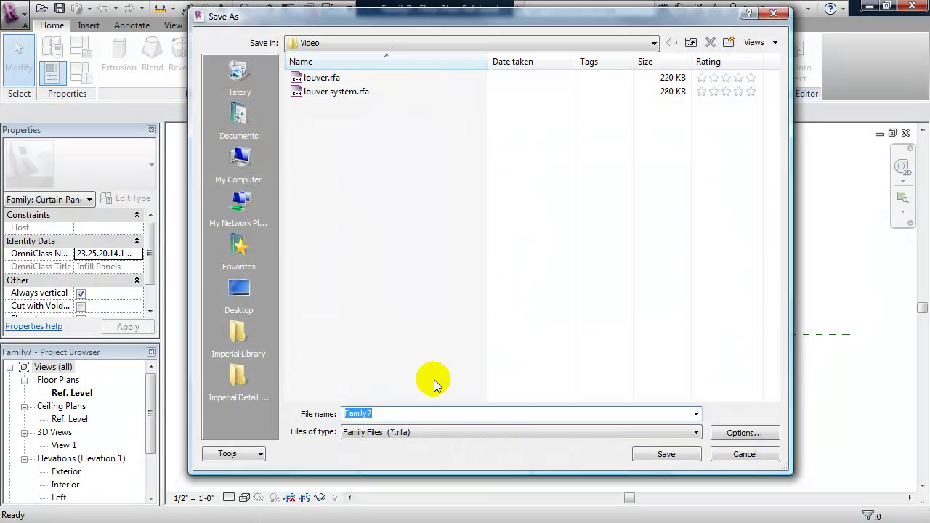
{"action": "type", "text": "l"}
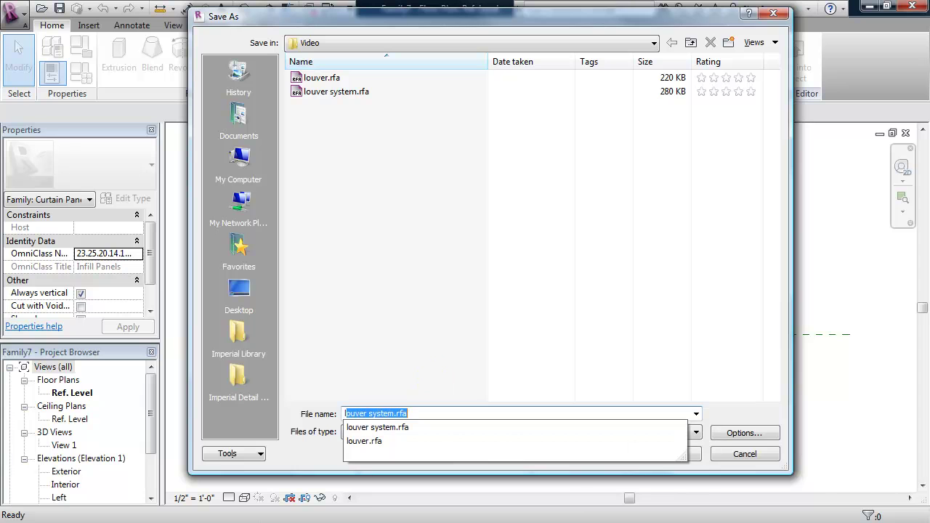
{"action": "type", "text": "ouver panel"}
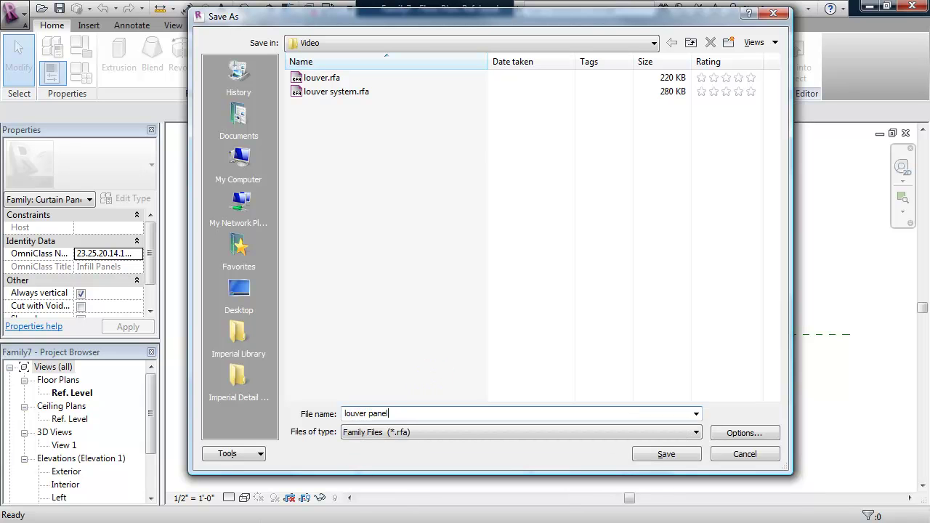
{"action": "left_click", "coordinate": [666, 453]}
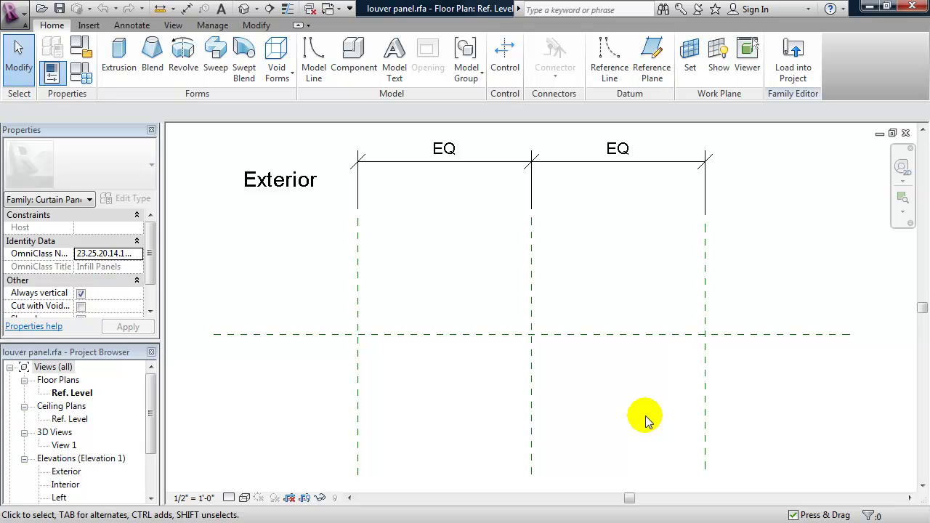
- Return to the louver system family's left elevation and load the family into louver panel.rfa only
{"action": "key", "text": "ctrl+Tab"}
{"action": "key", "text": "ctrl+Tab"}
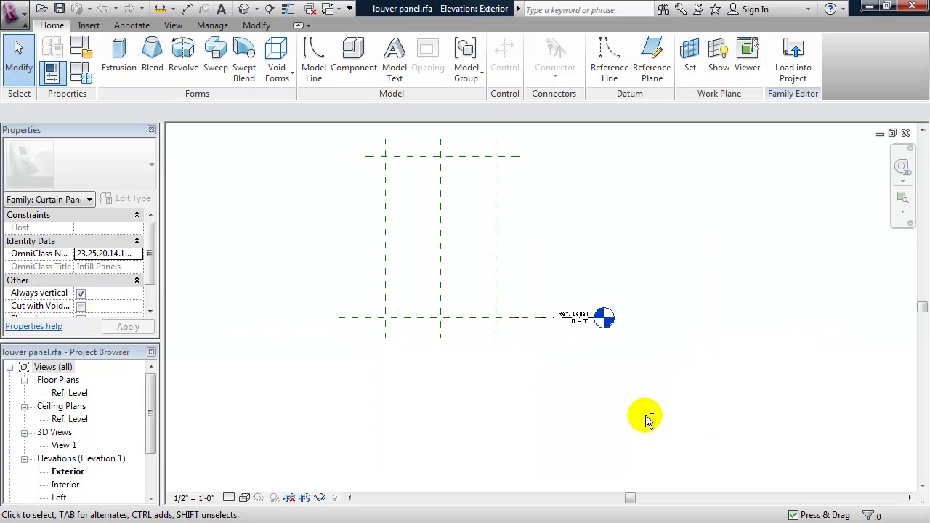
{"action": "key", "text": "ctrl+Tab"}
{"action": "key", "text": "ctrl+Tab"}
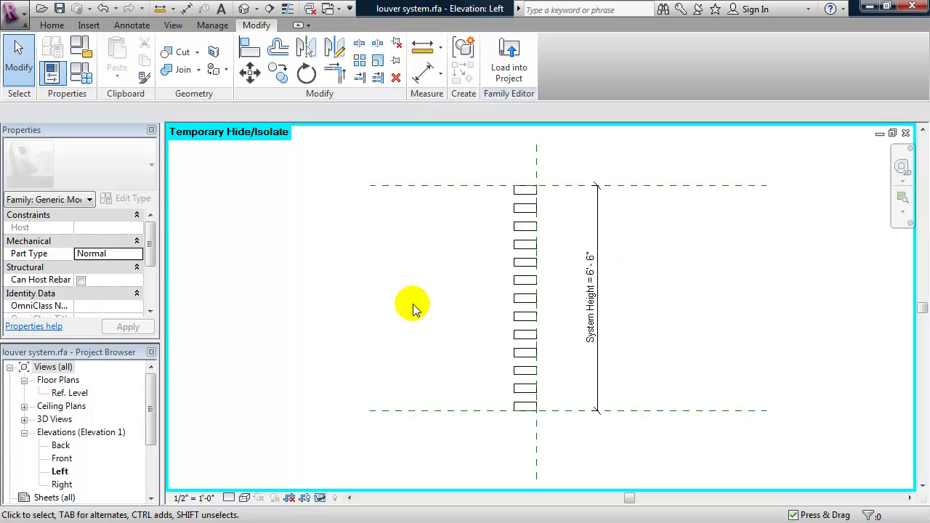
{"action": "left_click", "coordinate": [512, 64]}
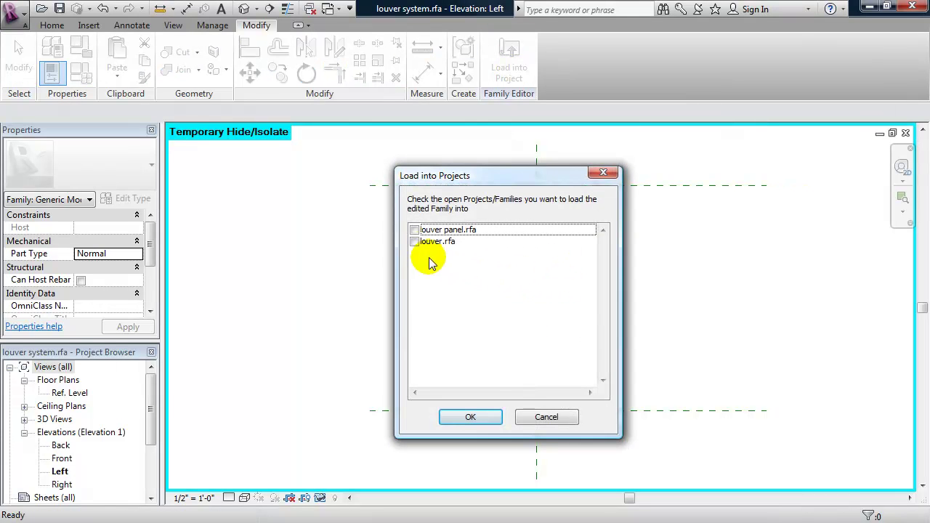
{"action": "left_click", "coordinate": [414, 231]}
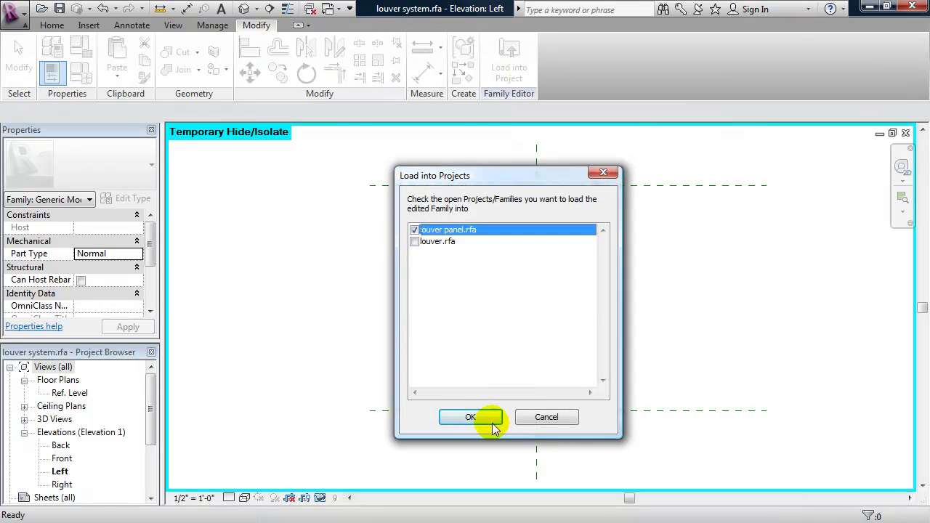
{"action": "left_click", "coordinate": [471, 417]}
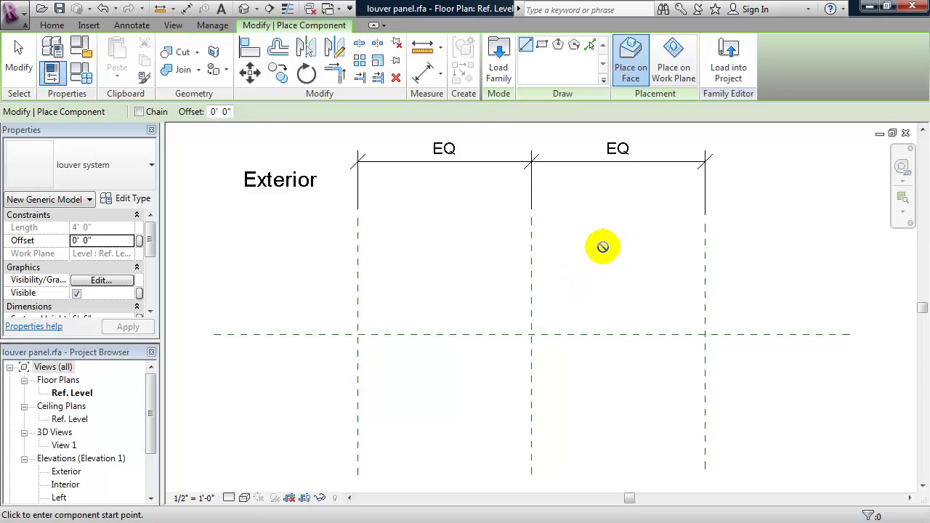
- Place the louver system on the Ref. Level work plane from the left to the right reference plane along the center plane, locking both offered constraints
{"action": "left_click", "coordinate": [667, 69]}
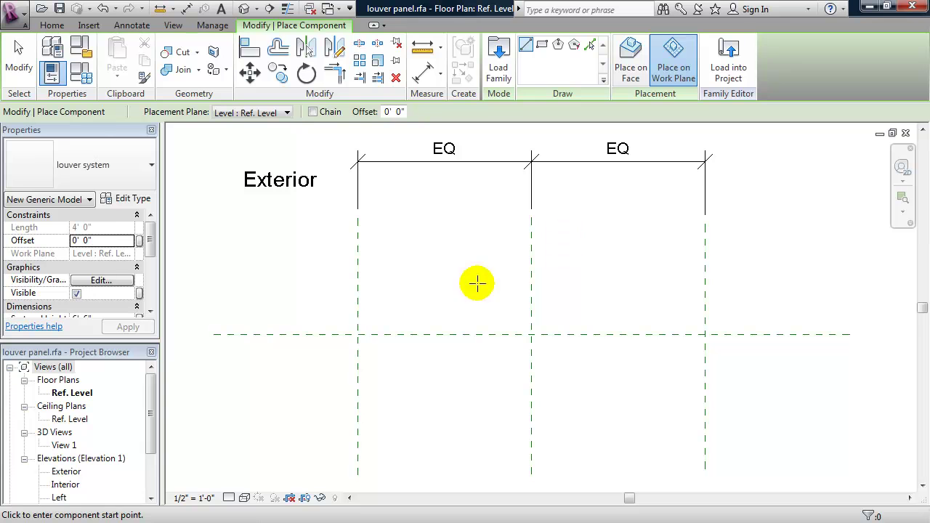
{"action": "left_click", "coordinate": [357, 334]}
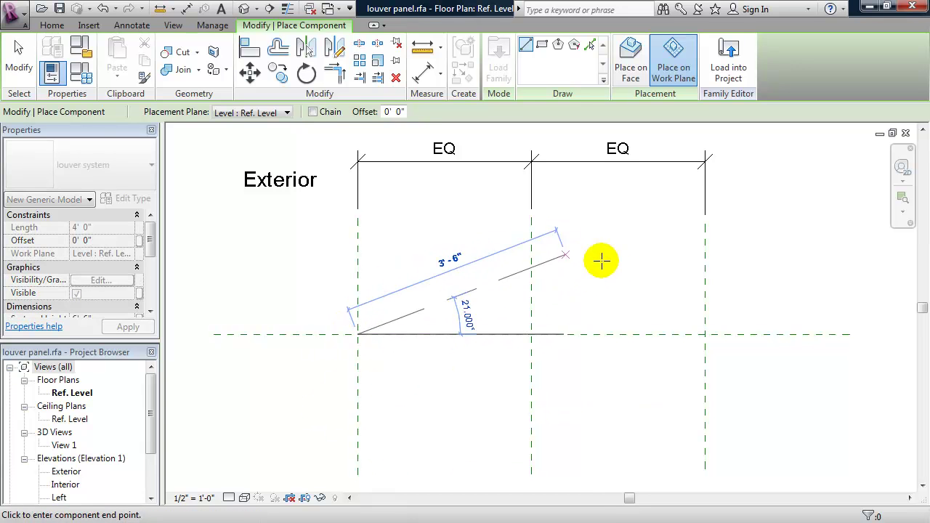
{"action": "left_click", "coordinate": [704, 334]}
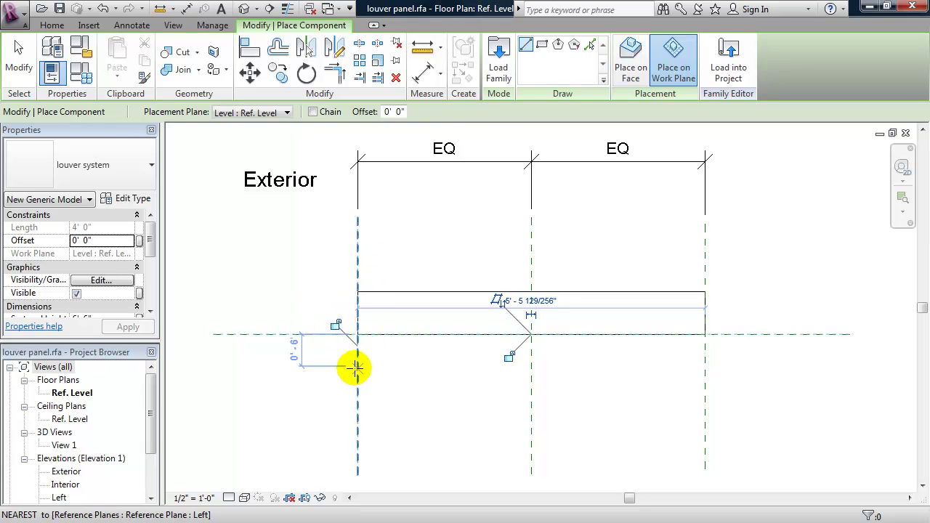
{"action": "left_click", "coordinate": [335, 325]}
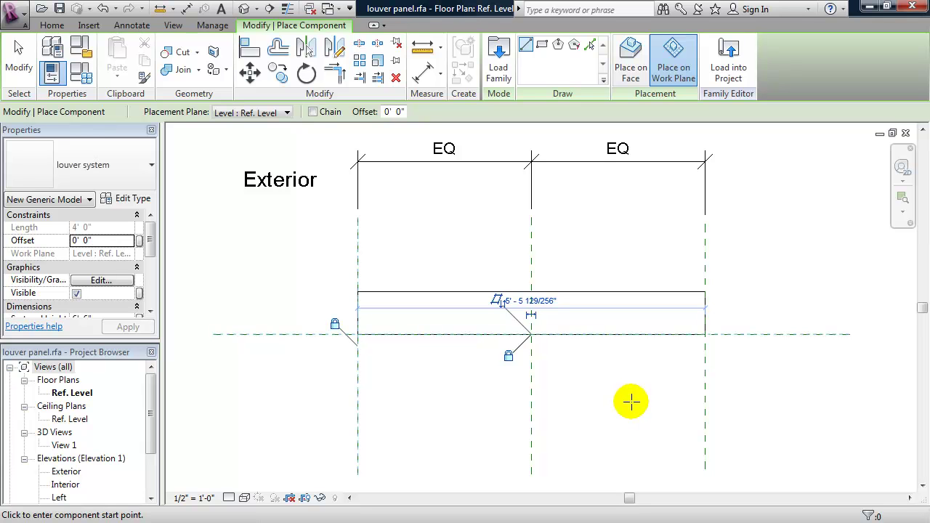
{"action": "key", "text": "Escape"}
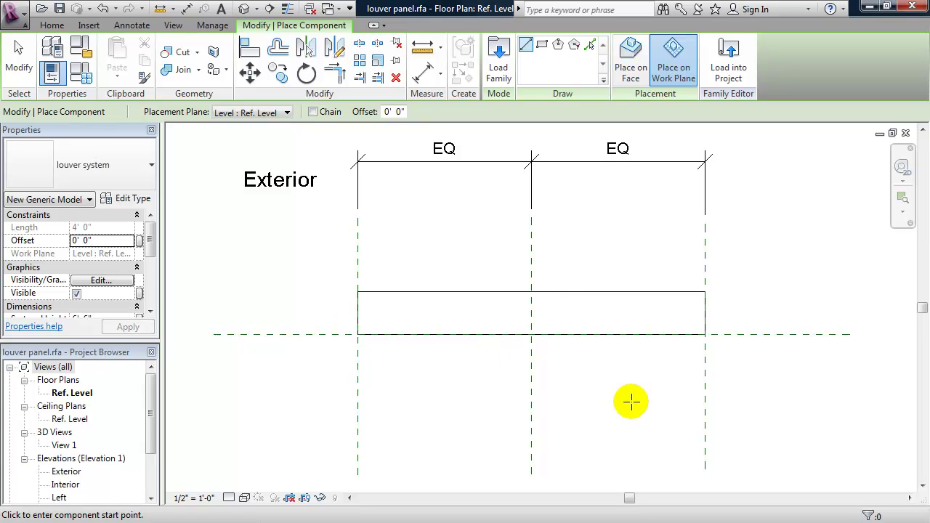
{"action": "key", "text": "Escape"}
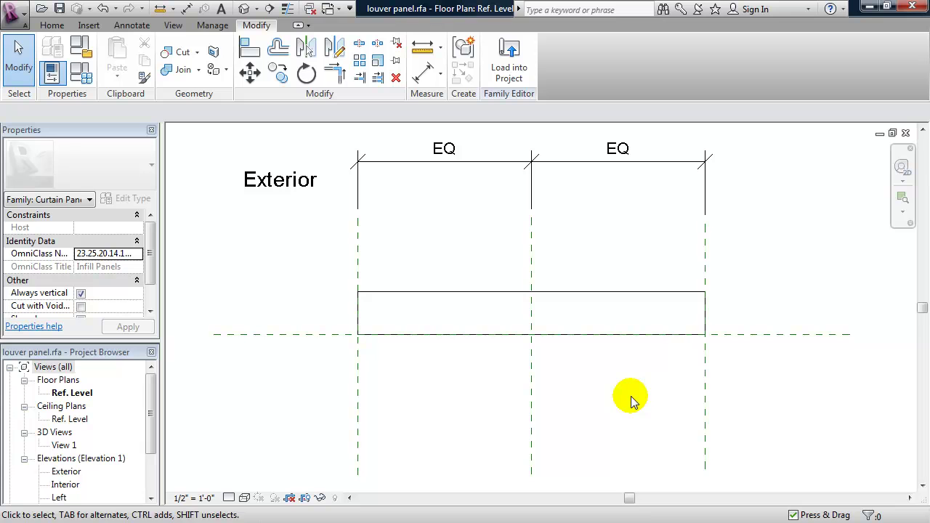
- Align the louver system's right end with the right reference plane and lock the alignment
{"action": "key", "text": "a"}
{"action": "key", "text": "l"}
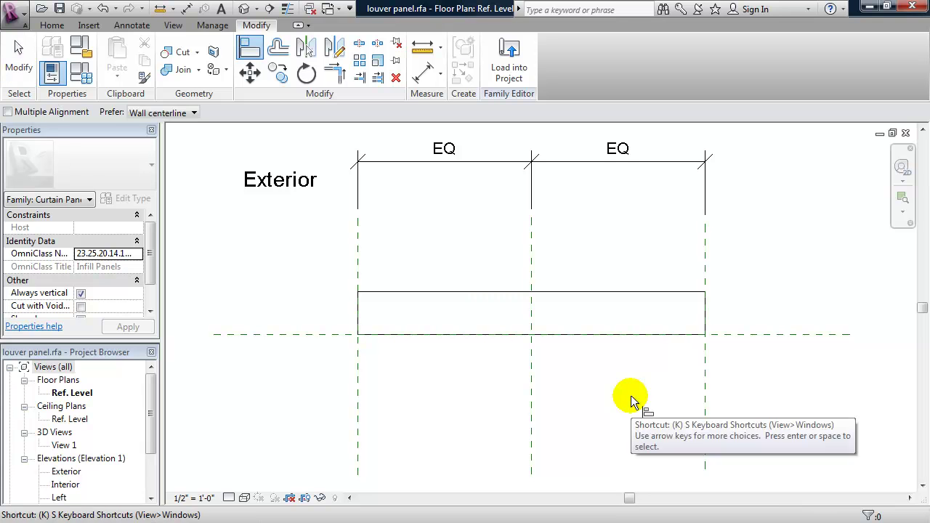
{"action": "left_click", "coordinate": [705, 371]}
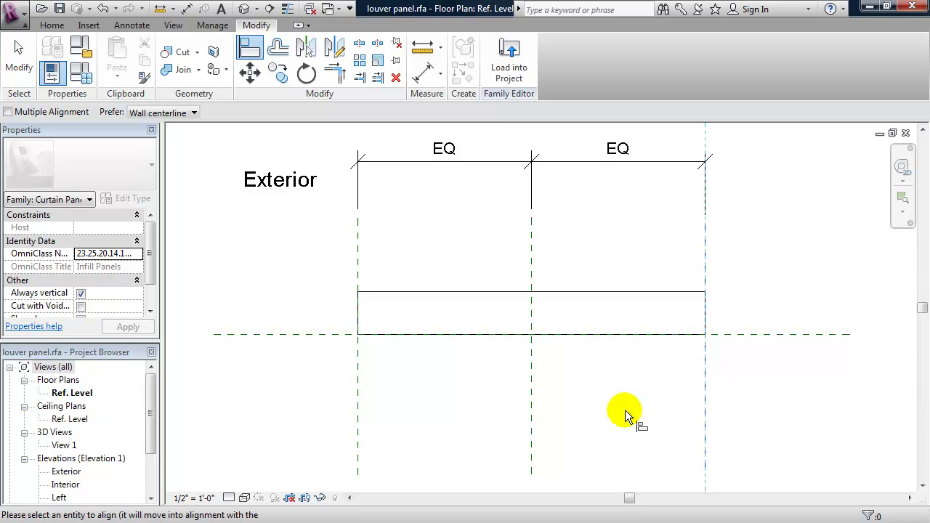
{"action": "left_click", "coordinate": [704, 318]}
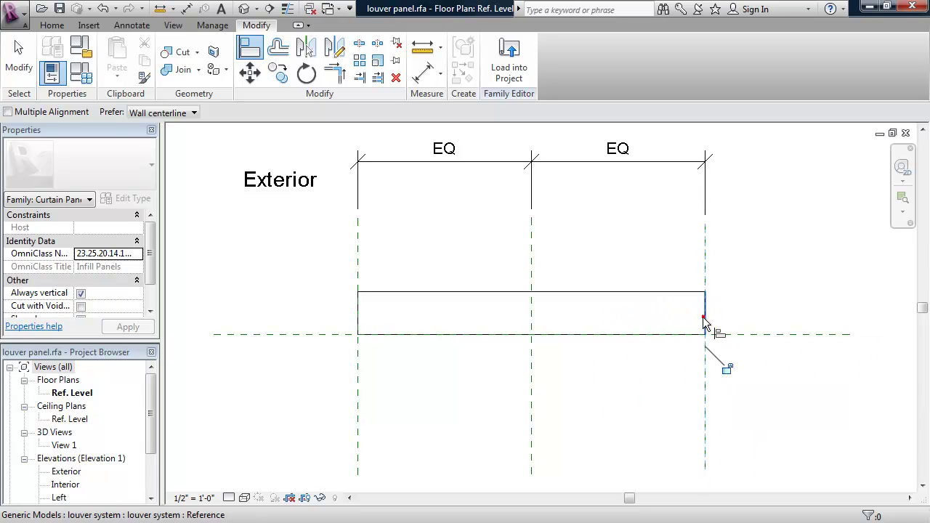
{"action": "left_click", "coordinate": [727, 369]}
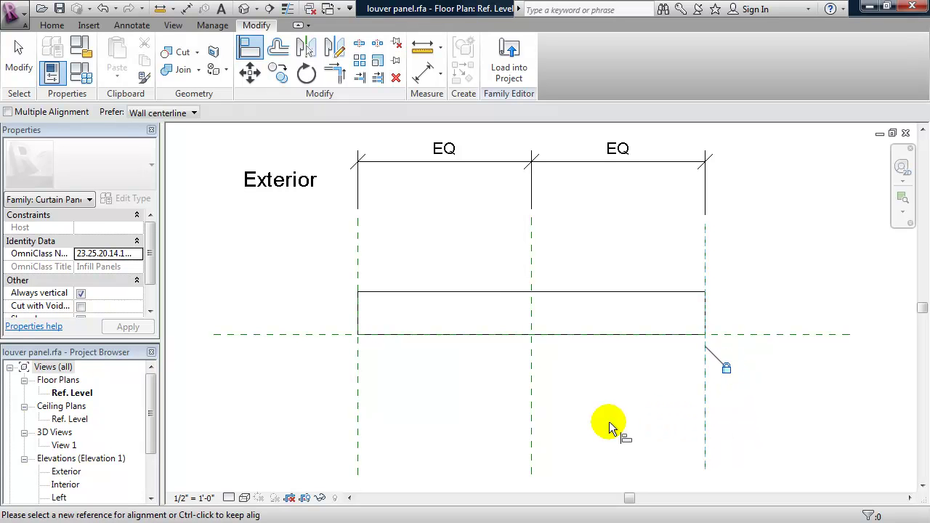
{"action": "key", "text": "Escape"}
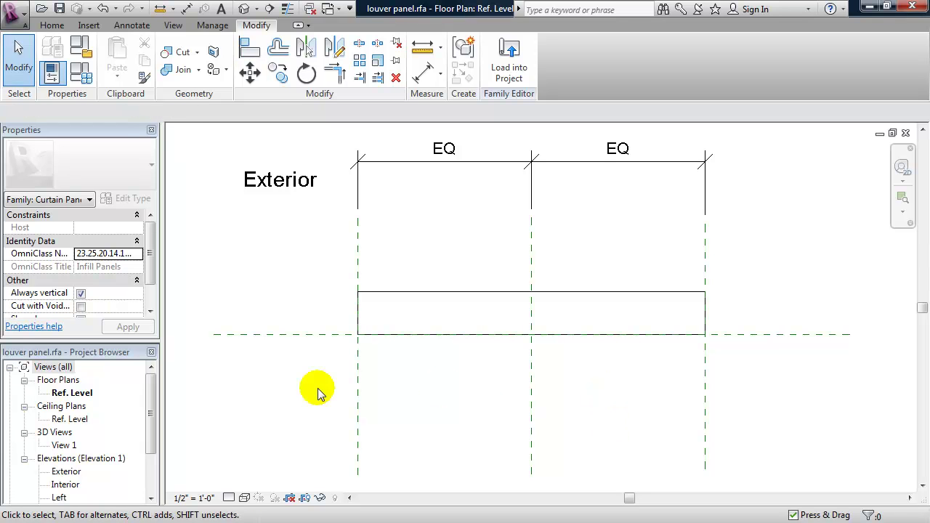
- In the Left elevation, stretch the louver system's height up to the upper horizontal reference plane and lock it there
{"action": "left_click_drag", "start_coordinate": [151, 413], "coordinate": [150, 429]}
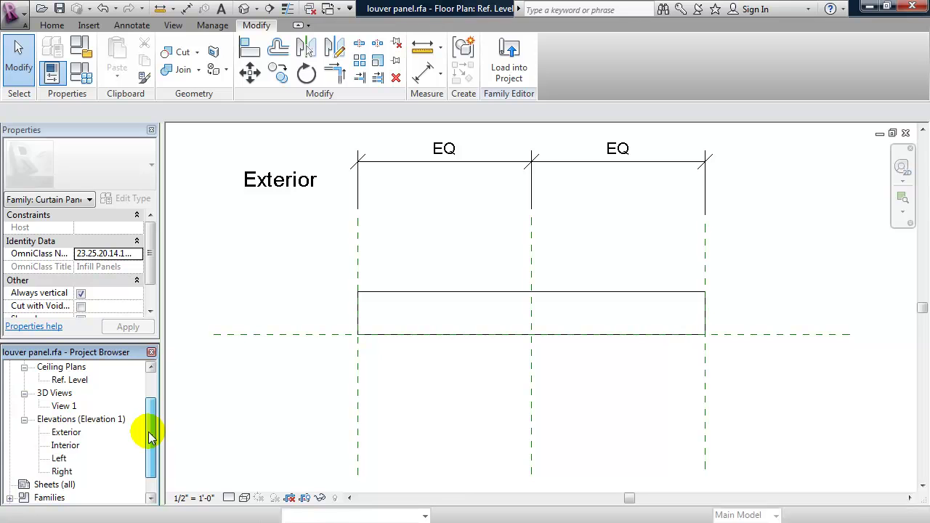
{"action": "double_click", "coordinate": [59, 458]}
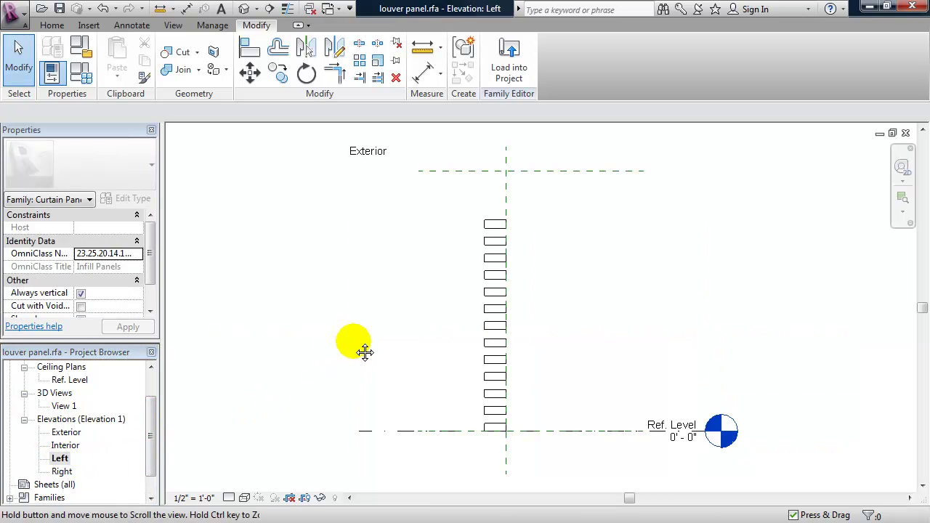
{"action": "middle_click_drag", "start_coordinate": [365, 352], "coordinate": [381, 359]}
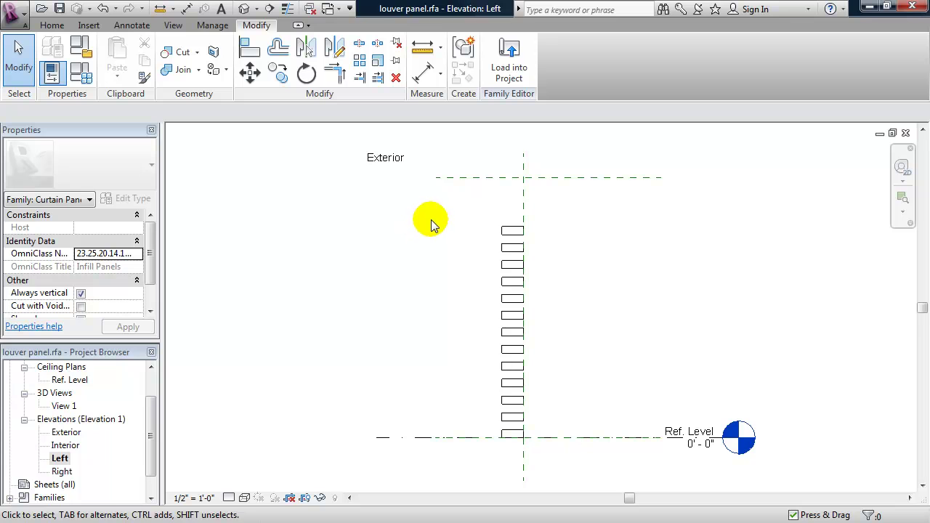
{"action": "left_click", "coordinate": [511, 231]}
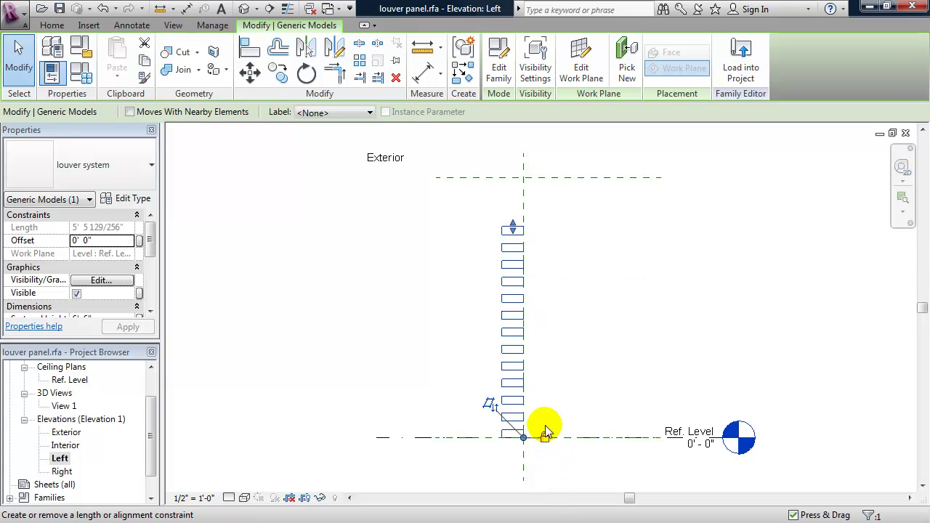
{"action": "left_click_drag", "start_coordinate": [512, 227], "coordinate": [507, 179]}
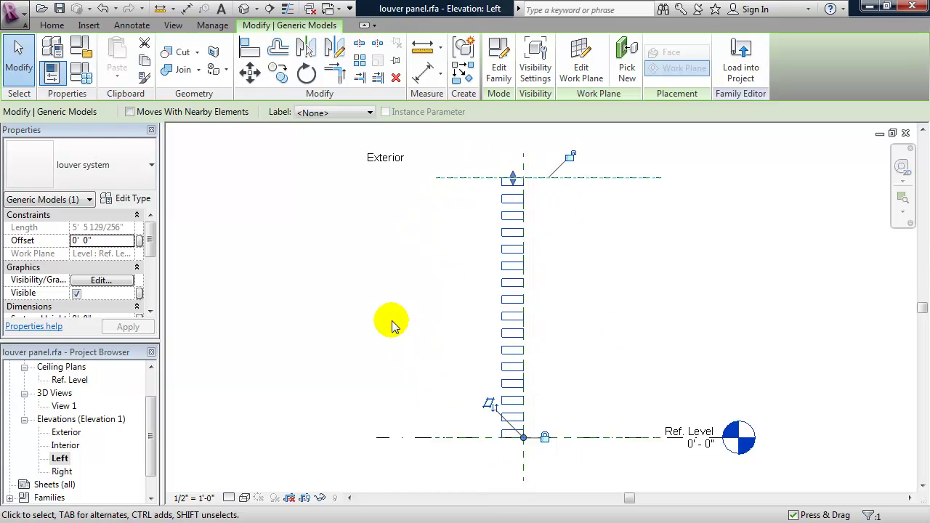
{"action": "left_click", "coordinate": [569, 157]}
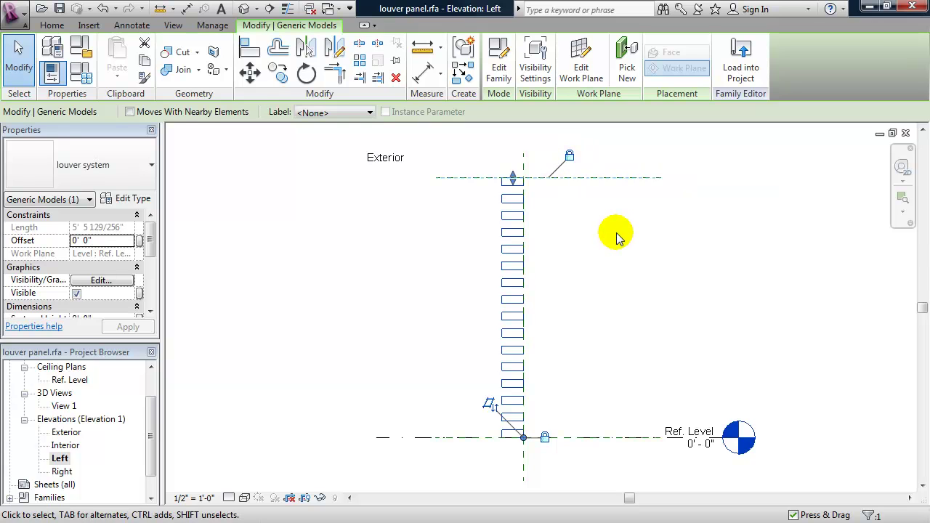
{"action": "mouse_move", "coordinate": [615, 254]}
{"action": "middle_mouse_down"}
{"action": "mouse_move", "coordinate": [622, 264]}
{"action": "mouse_move", "coordinate": [598, 260]}
{"action": "mouse_move", "coordinate": [616, 260]}
{"action": "middle_mouse_up"}
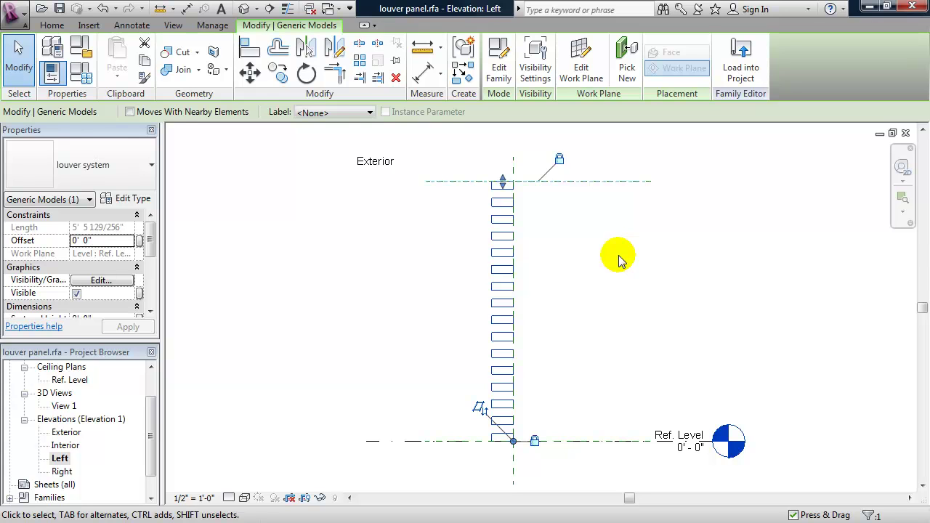
{"action": "key", "text": "Escape"}
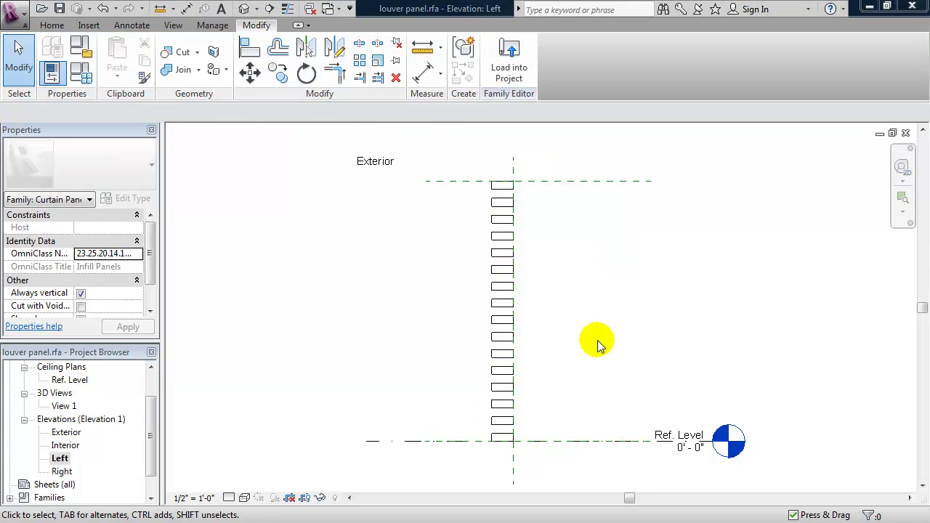
{"action": "middle_click_drag", "start_coordinate": [598, 335], "coordinate": [596, 315]}
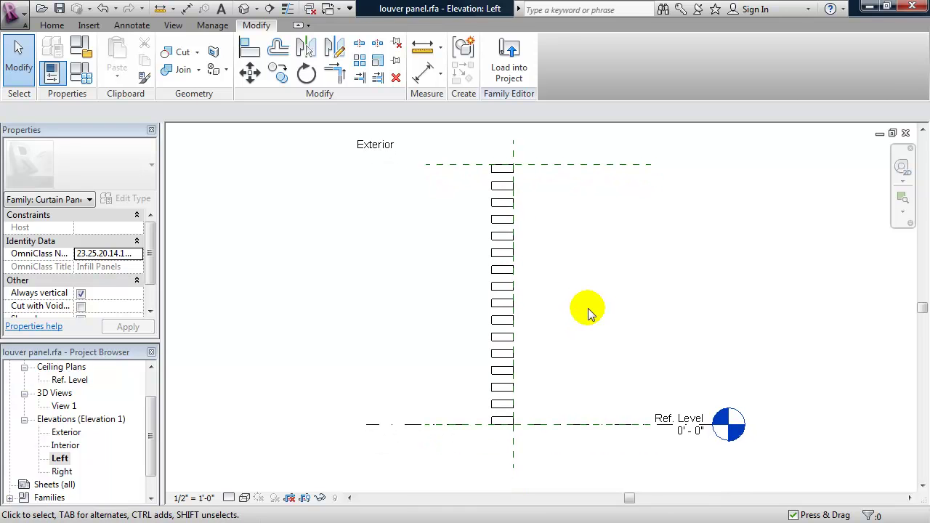
{"action": "middle_click_drag", "start_coordinate": [602, 288], "coordinate": [571, 296]}
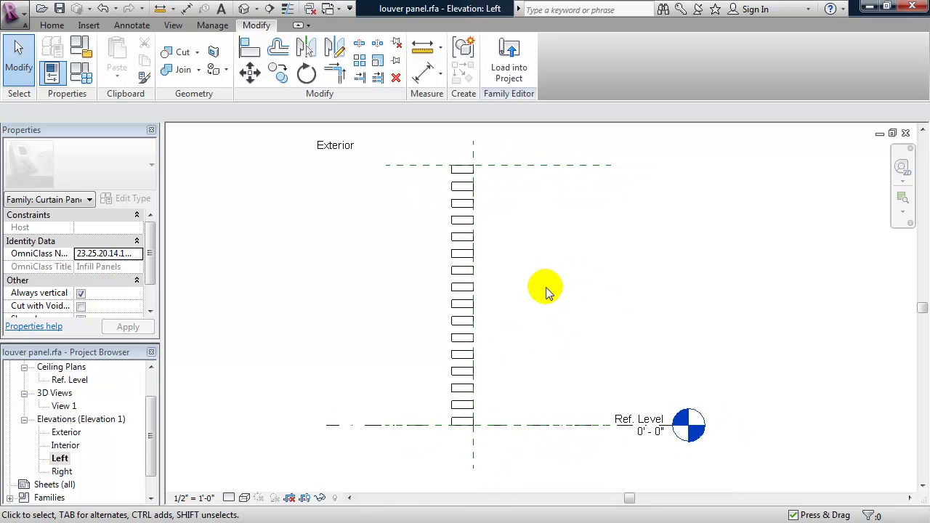
- Create a new project from the preset template file and open its default 3D view
{"action": "left_click", "coordinate": [13, 13]}
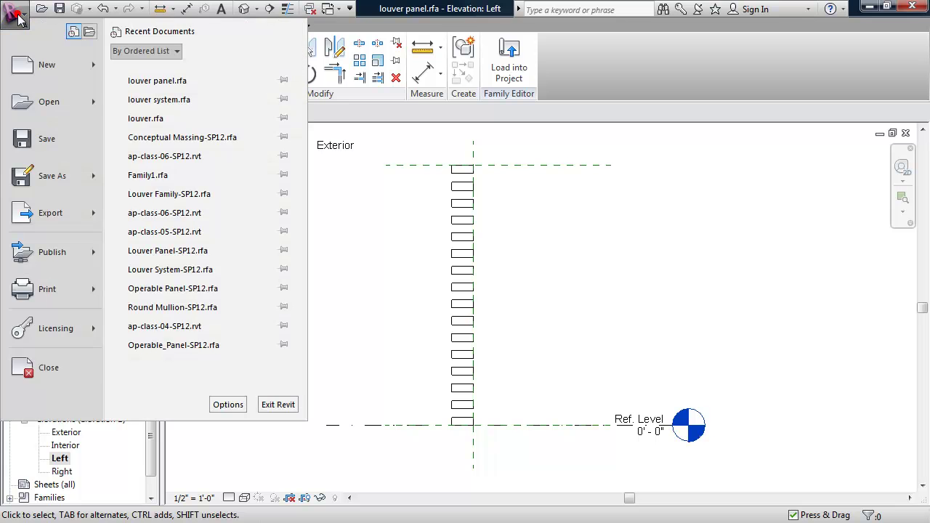
{"action": "mouse_move", "coordinate": [38, 66]}
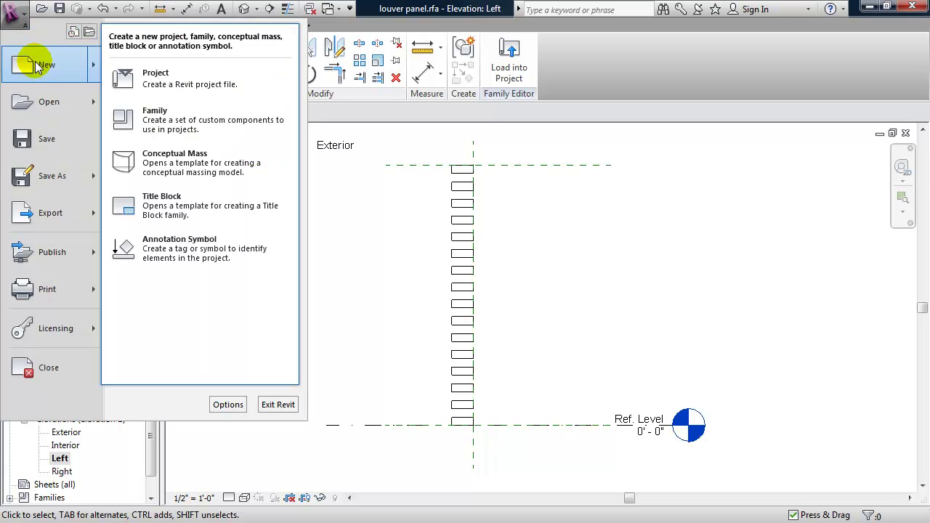
{"action": "left_click", "coordinate": [172, 85]}
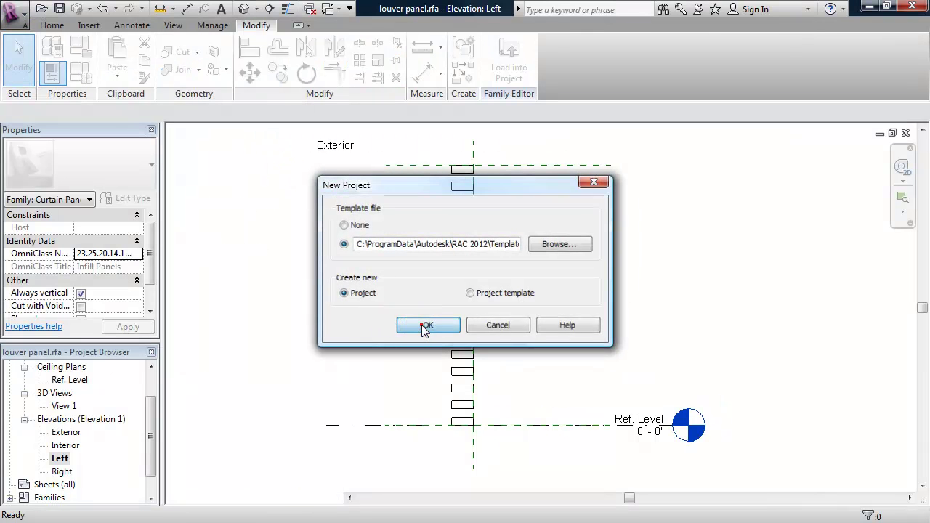
{"action": "left_click", "coordinate": [420, 325]}
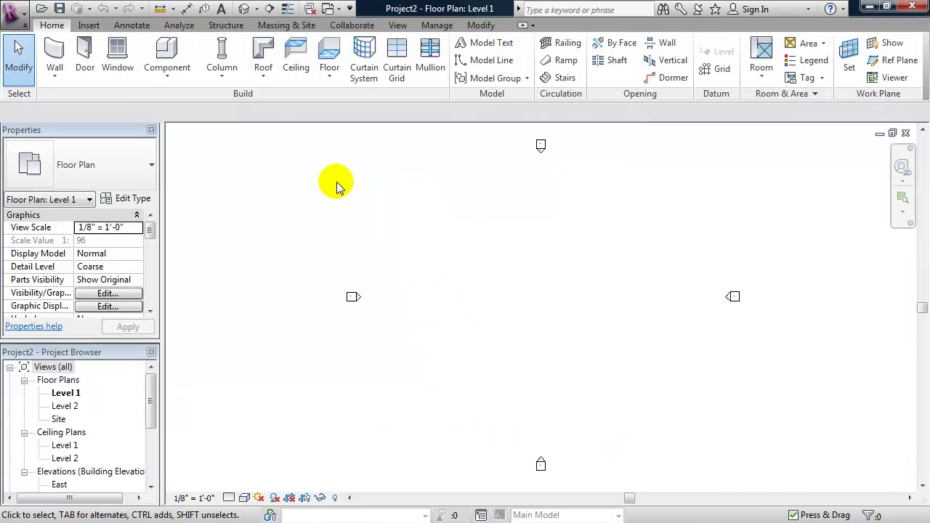
{"action": "left_click", "coordinate": [243, 10]}
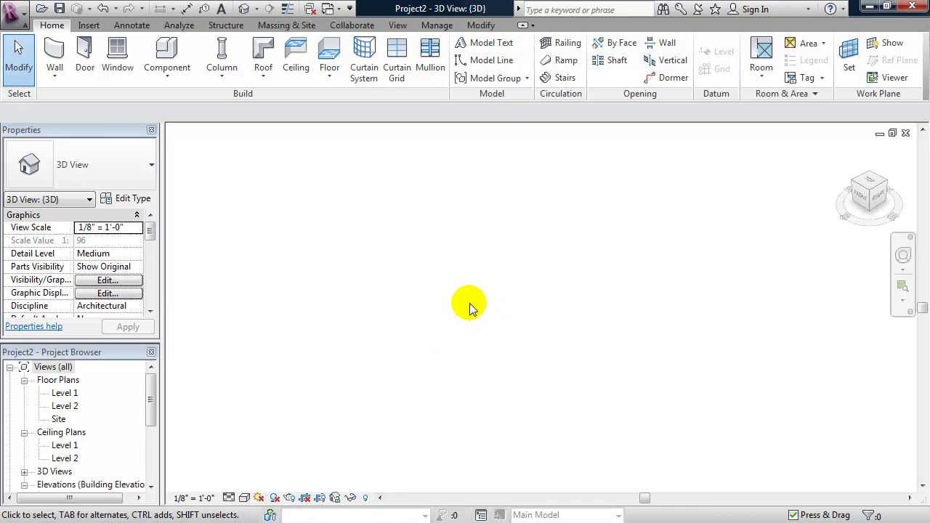
- Draw a 10' long Storefront curtain wall on Level 1 with an unconnected height of 20'
{"action": "left_click", "coordinate": [51, 75]}
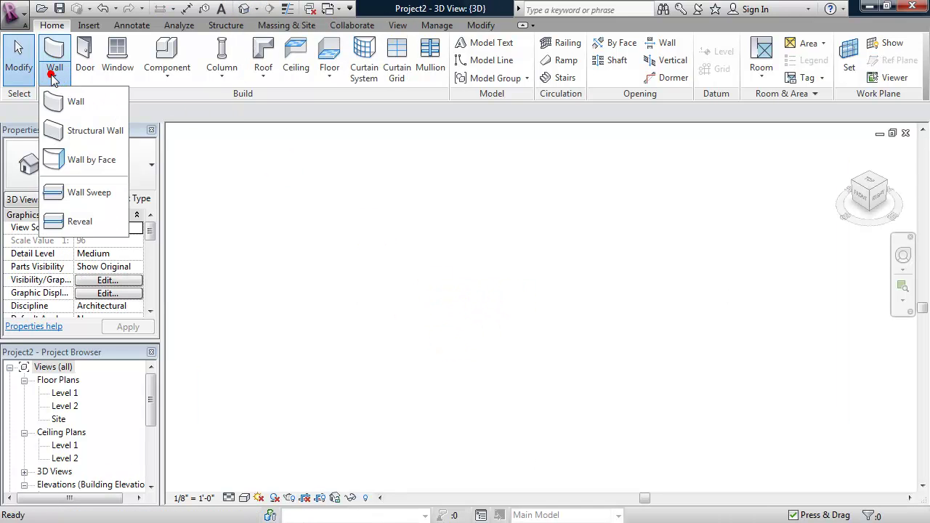
{"action": "left_click", "coordinate": [68, 101]}
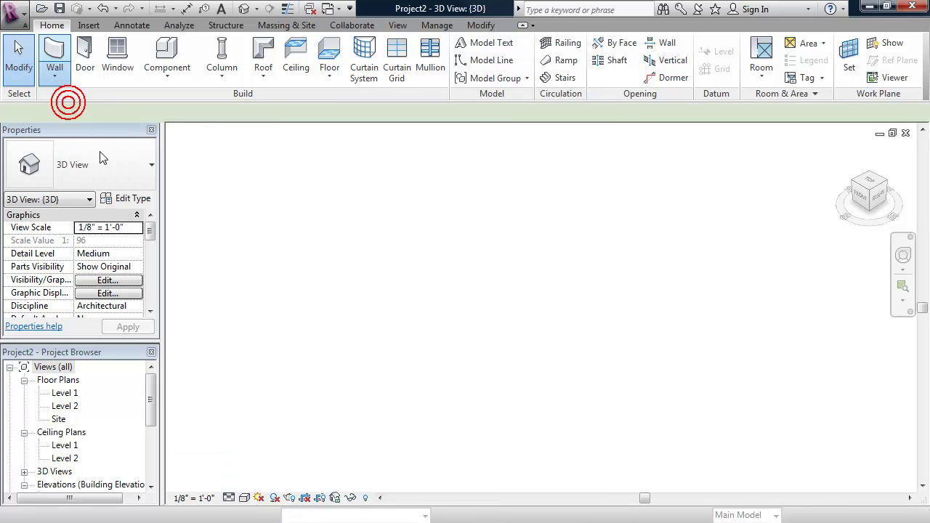
{"action": "left_click", "coordinate": [152, 167]}
{"action": "left_click_drag", "start_coordinate": [193, 318], "coordinate": [191, 385]}
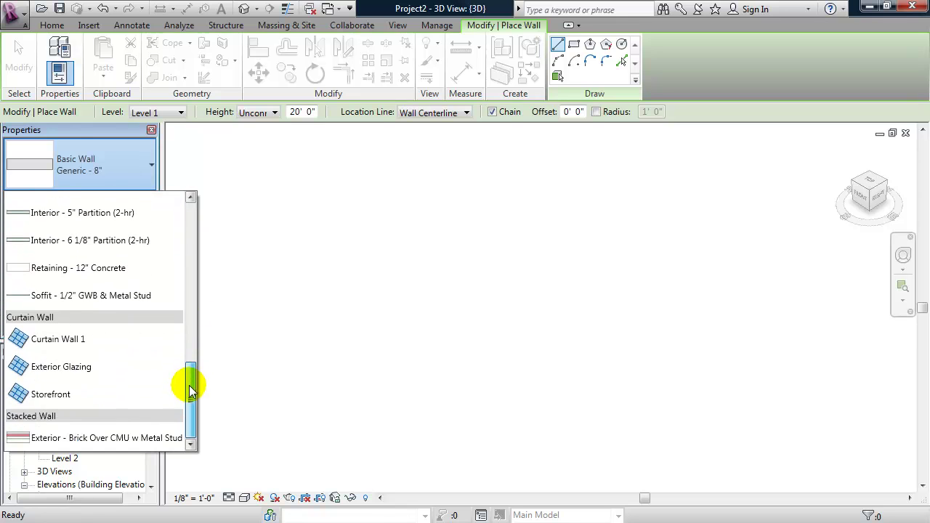
{"action": "left_click", "coordinate": [48, 398]}
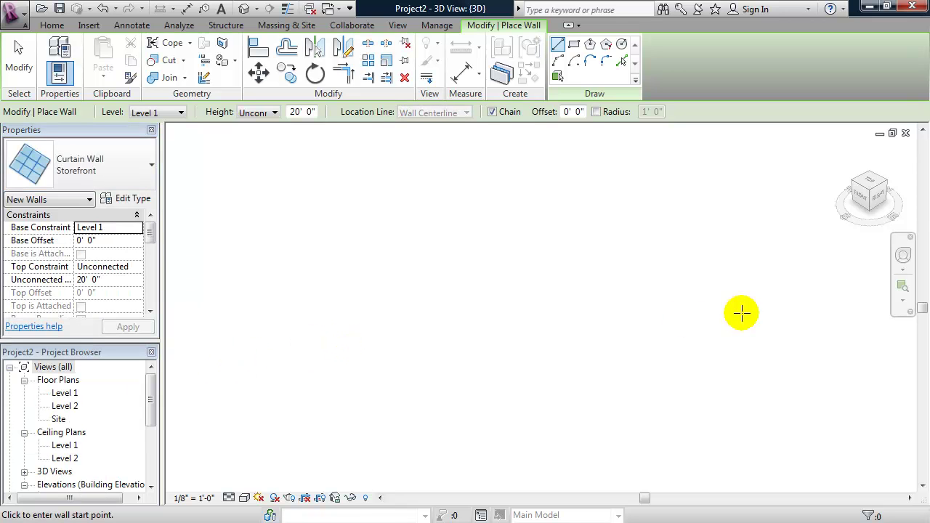
{"action": "left_click", "coordinate": [621, 385]}
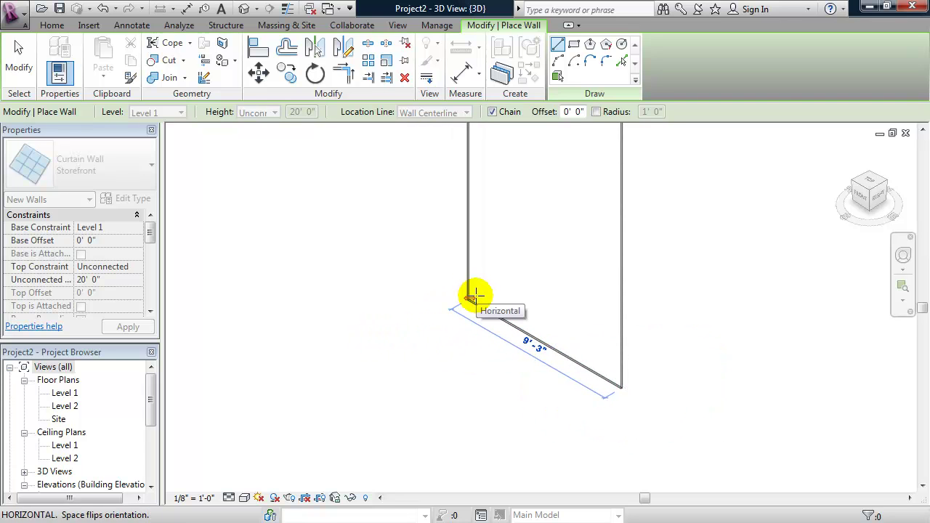
{"action": "left_click", "coordinate": [472, 298]}
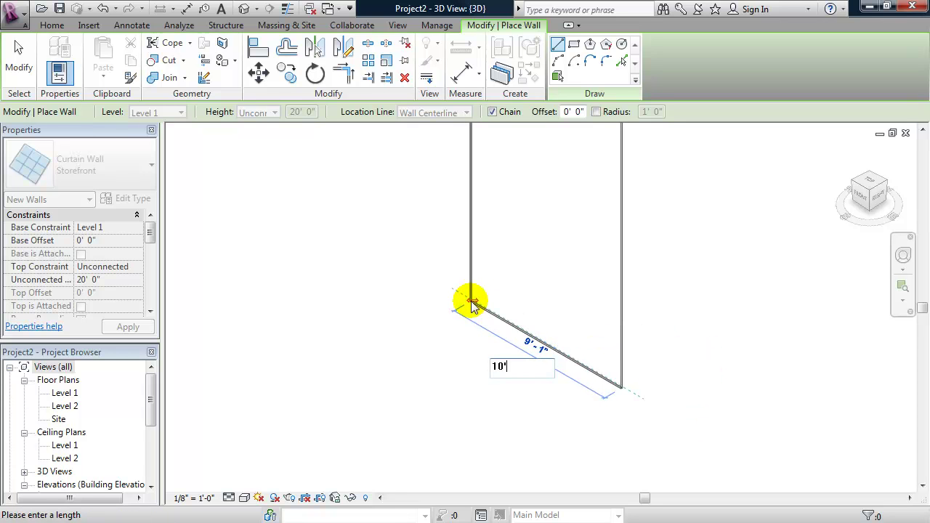
{"action": "key", "text": "Return"}
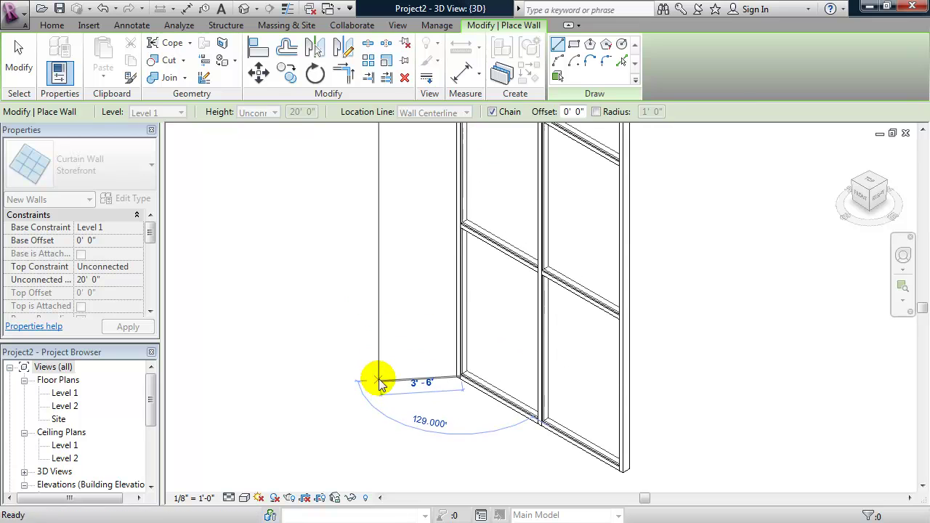
{"action": "key", "text": "Escape"}
{"action": "key", "text": "Escape"}
- Unpin the middle glazed panel in the right column of the storefront curtain wall and check its available panel types
{"action": "scroll", "coordinate": [392, 364], "scroll_direction": "down", "scroll_amount": 2}
{"action": "mouse_move", "coordinate": [392, 364]}
{"action": "middle_mouse_down"}
{"action": "mouse_move", "coordinate": [449, 373]}
{"action": "mouse_move", "coordinate": [417, 356]}
{"action": "mouse_move", "coordinate": [405, 361]}
{"action": "middle_mouse_up"}
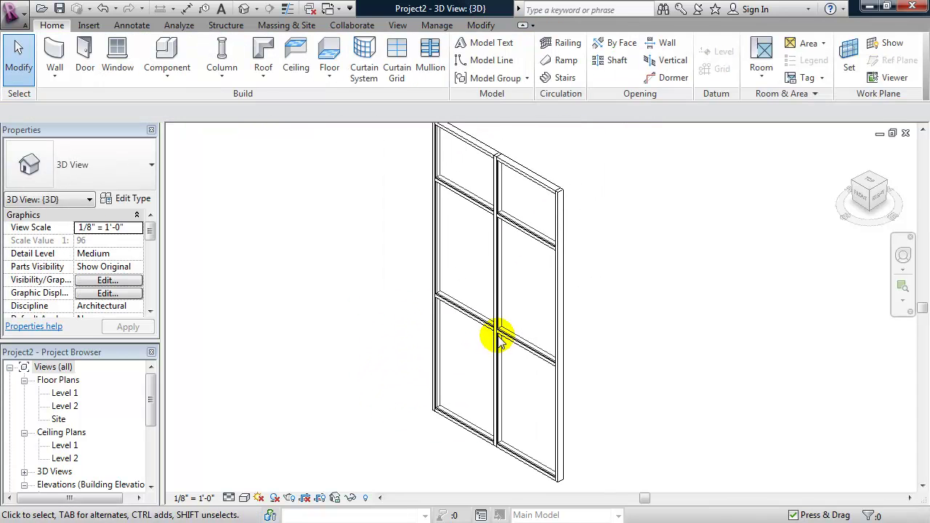
{"action": "key", "text": "Tab"}
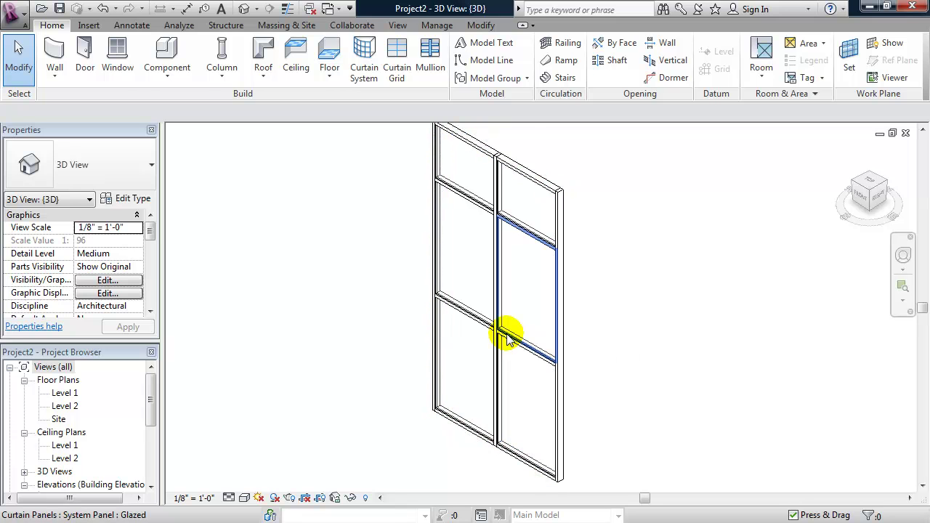
{"action": "left_click", "coordinate": [507, 337]}
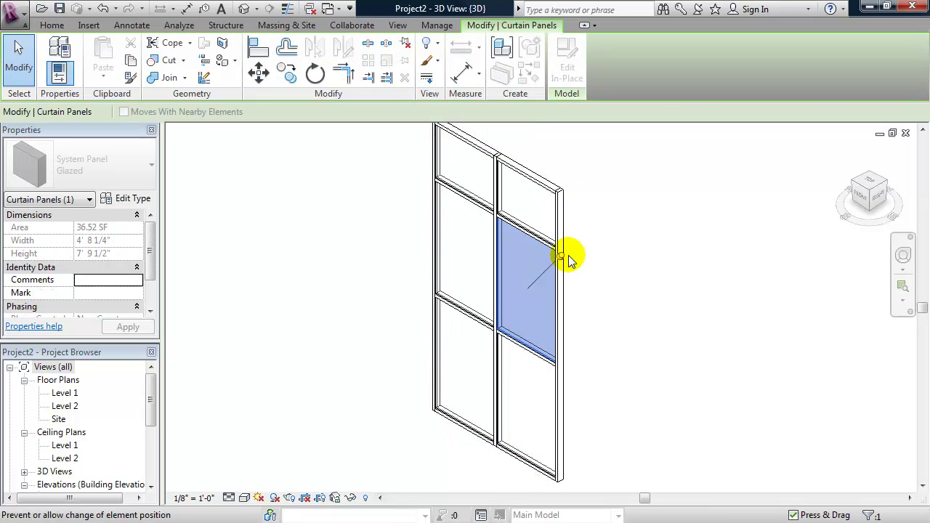
{"action": "middle_click_drag", "start_coordinate": [356, 288], "coordinate": [374, 293]}
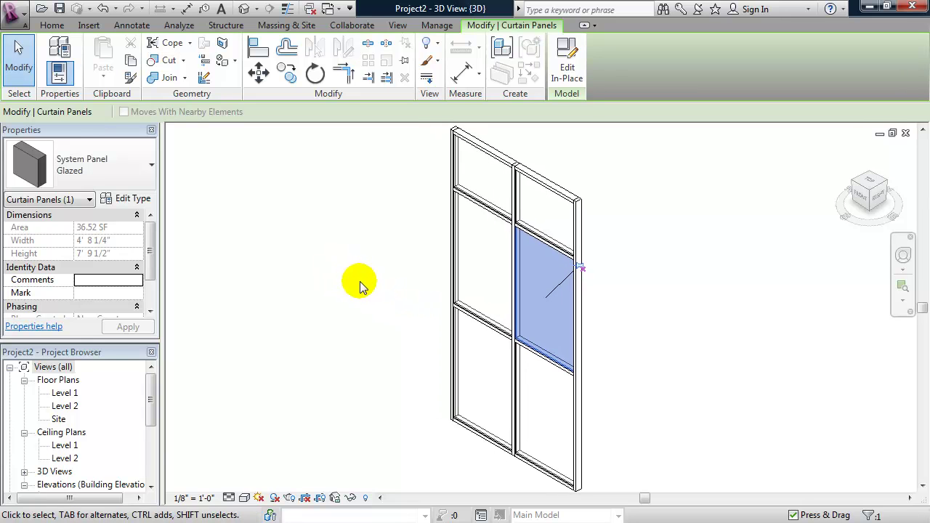
{"action": "left_click", "coordinate": [143, 180]}
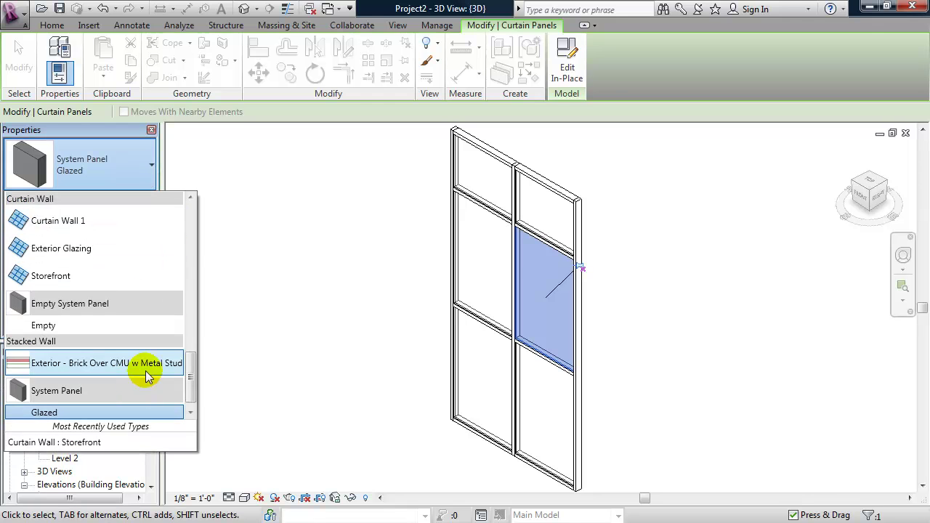
{"action": "left_click", "coordinate": [330, 303]}
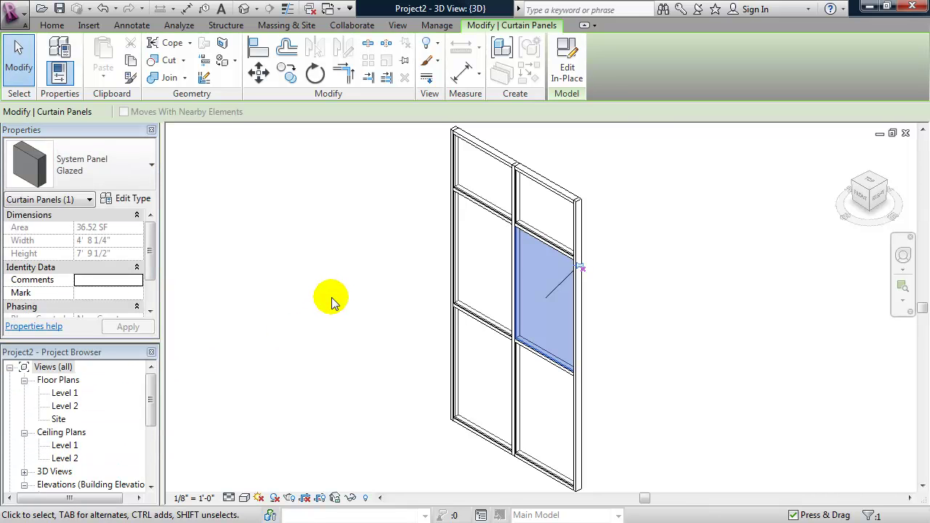
- Switch to the louver panel family and load it into Project2 only
{"action": "key", "text": "ctrl+Tab"}
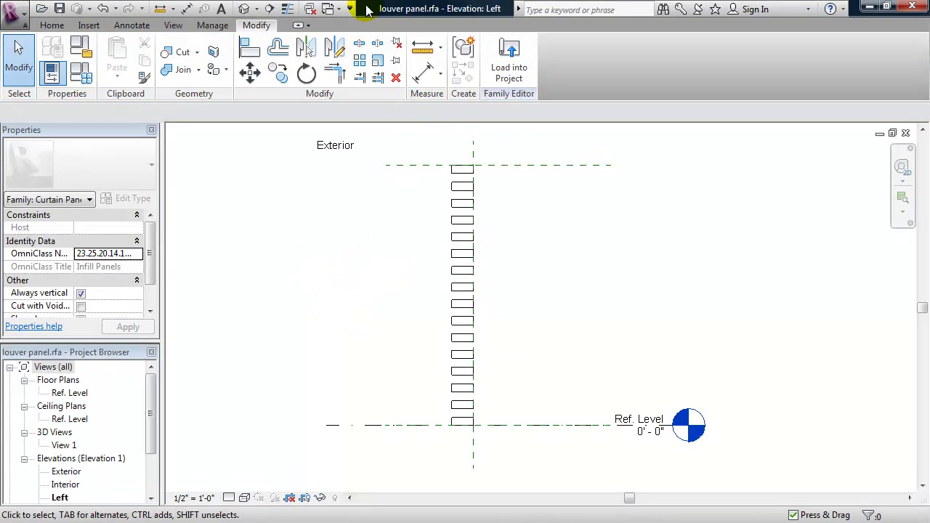
{"action": "left_click", "coordinate": [514, 62]}
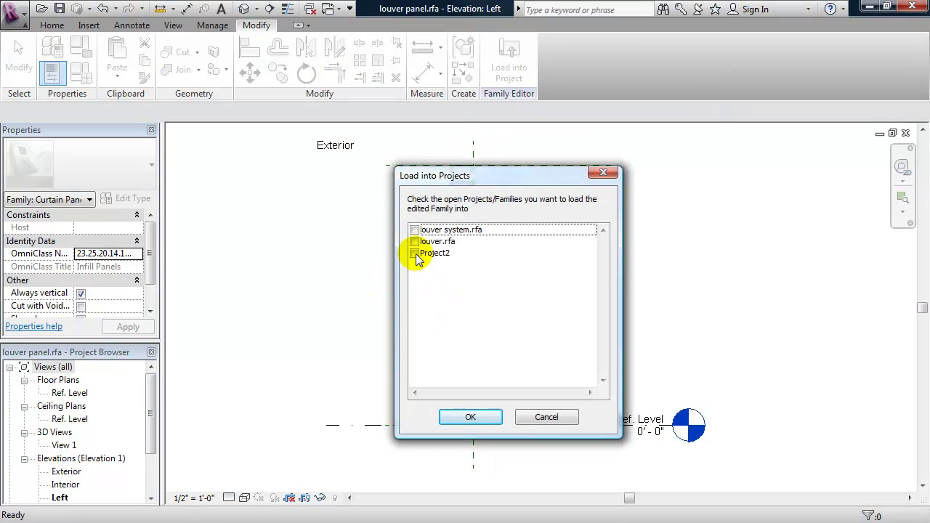
{"action": "left_click", "coordinate": [415, 254]}
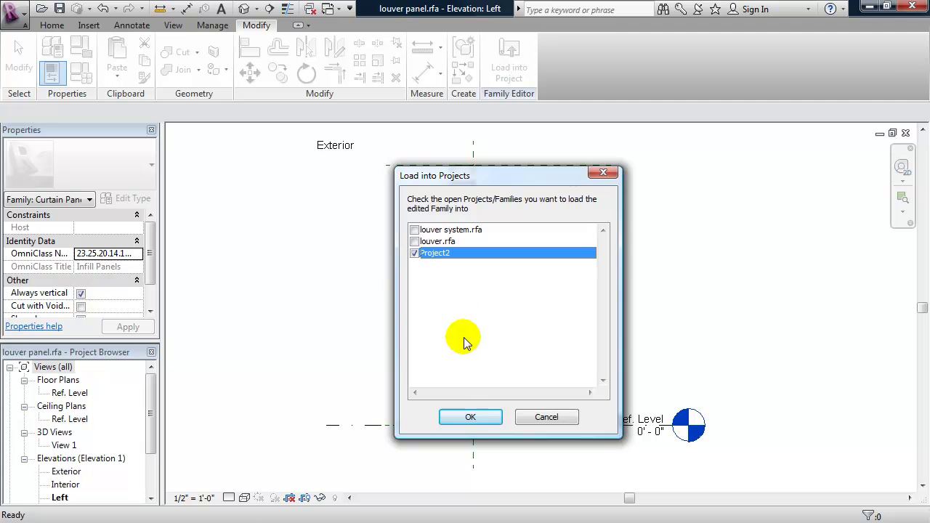
{"action": "left_click", "coordinate": [467, 417]}
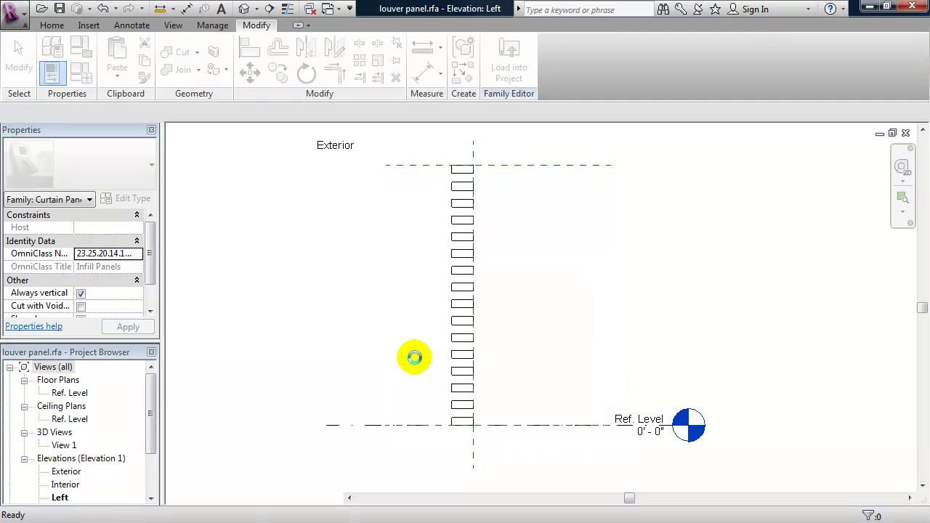
- In the project's 3D view, change the unpinned middle panel of the right column to the louver panel type
{"action": "left_click", "coordinate": [246, 9]}
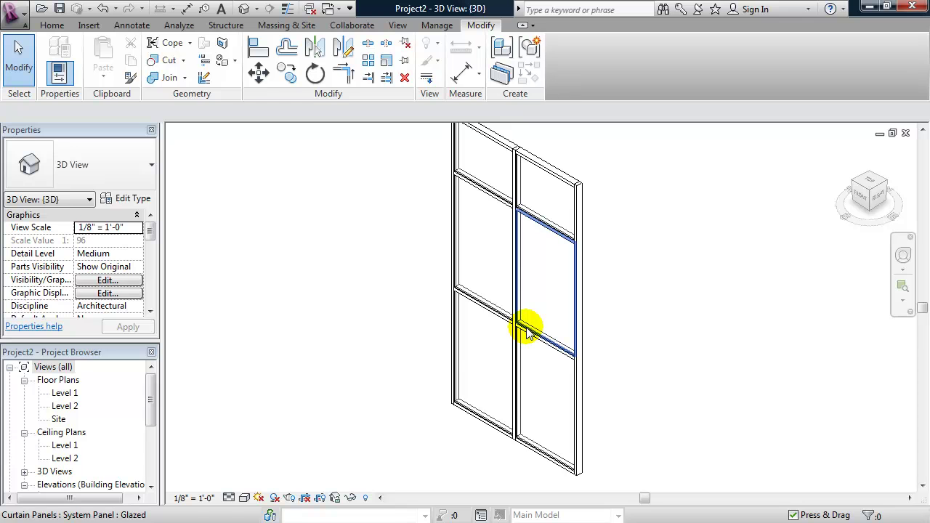
{"action": "left_click", "coordinate": [528, 326]}
{"action": "scroll", "coordinate": [361, 337], "scroll_direction": "down", "scroll_amount": 1}
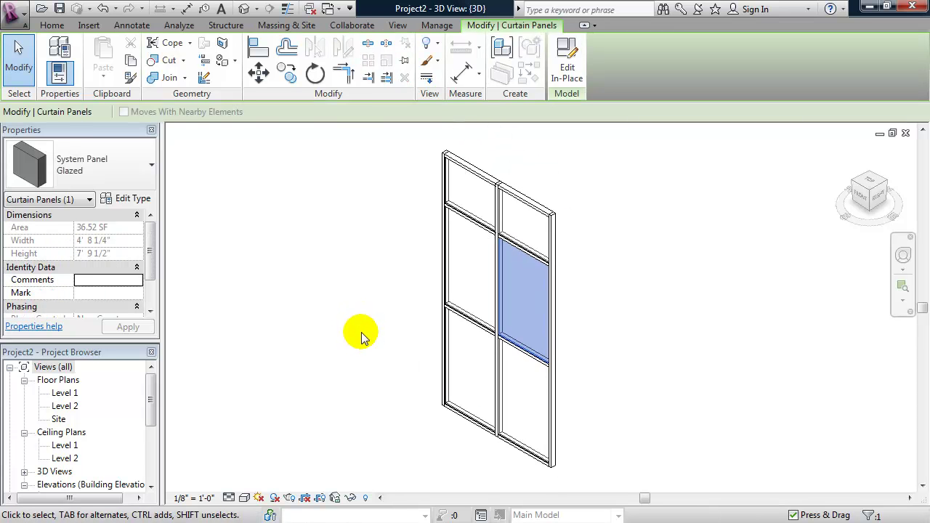
{"action": "left_click", "coordinate": [119, 167]}
{"action": "scroll", "coordinate": [104, 260], "scroll_direction": "up", "scroll_amount": 1}
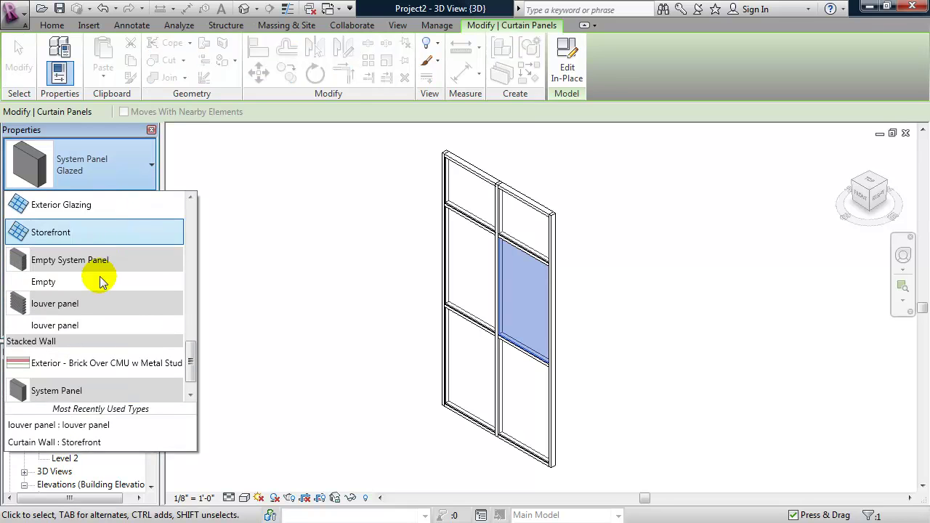
{"action": "left_click", "coordinate": [63, 327]}
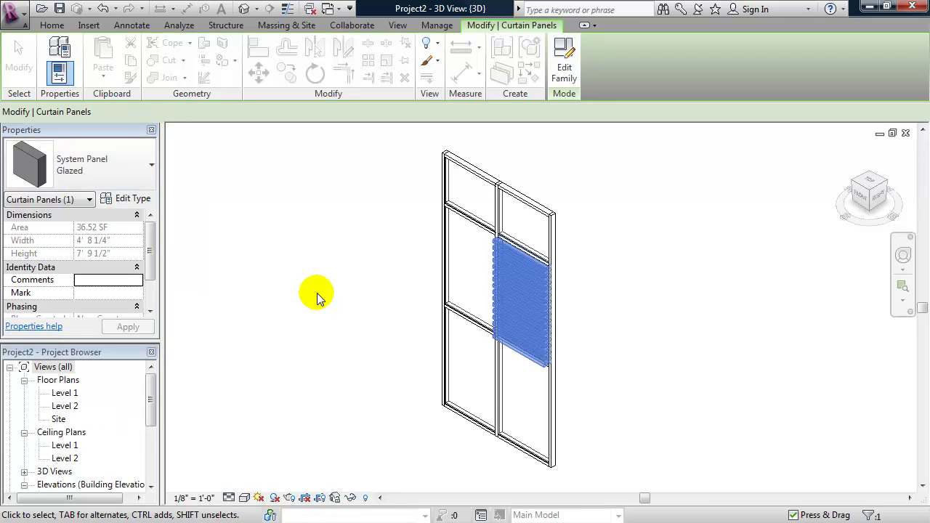
- Unpin the top glazed panel in the curtain wall's left column and change it to the louver panel type
{"action": "middle_click_drag", "start_coordinate": [357, 293], "coordinate": [411, 297]}
{"action": "scroll", "coordinate": [358, 304], "scroll_direction": "up", "scroll_amount": 1}
{"action": "scroll", "coordinate": [370, 301], "scroll_direction": "down", "scroll_amount": 2}
{"action": "left_click", "coordinate": [351, 293]}
{"action": "scroll", "coordinate": [352, 283], "scroll_direction": "down", "scroll_amount": 2}
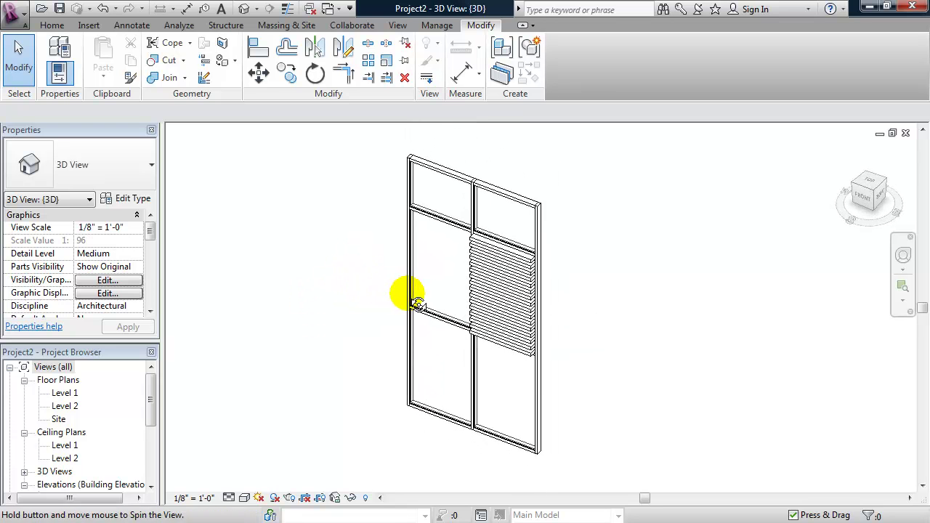
{"action": "left_click", "coordinate": [437, 208]}
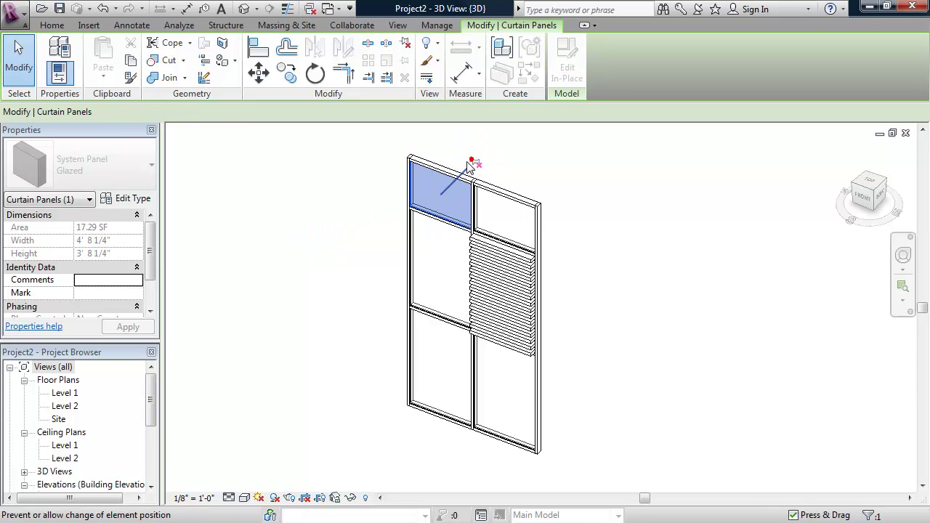
{"action": "left_click", "coordinate": [152, 166]}
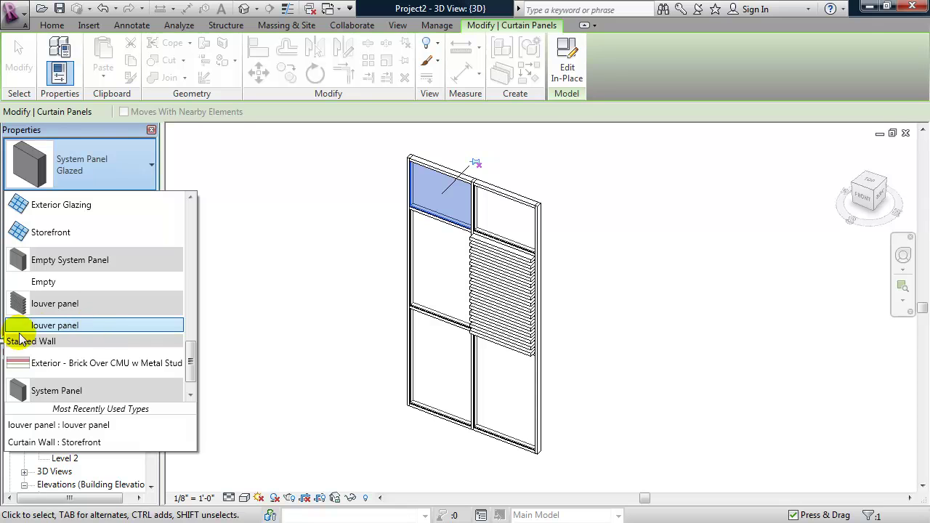
{"action": "left_click", "coordinate": [43, 325]}
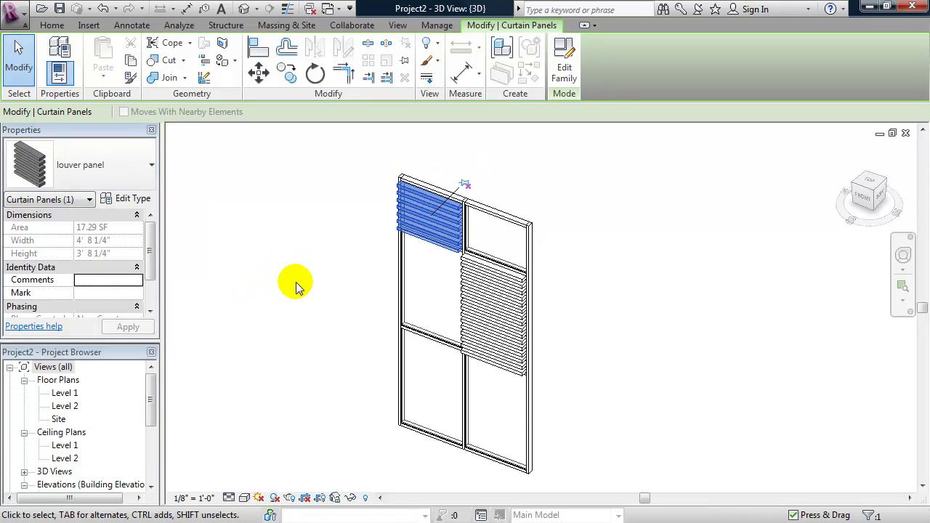
{"action": "middle_click_drag", "start_coordinate": [303, 300], "coordinate": [447, 225], "text": "shift"}
{"action": "middle_click_drag", "start_coordinate": [332, 244], "coordinate": [396, 258], "text": "shift"}
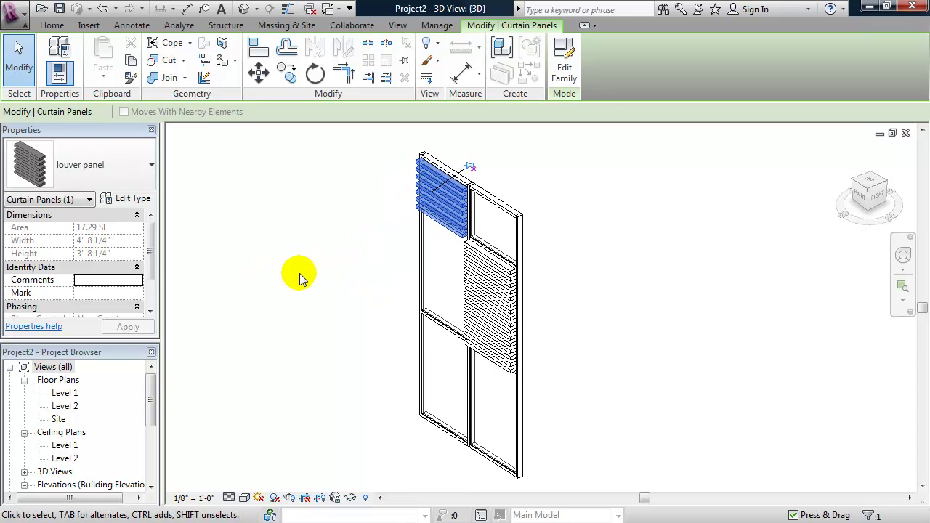